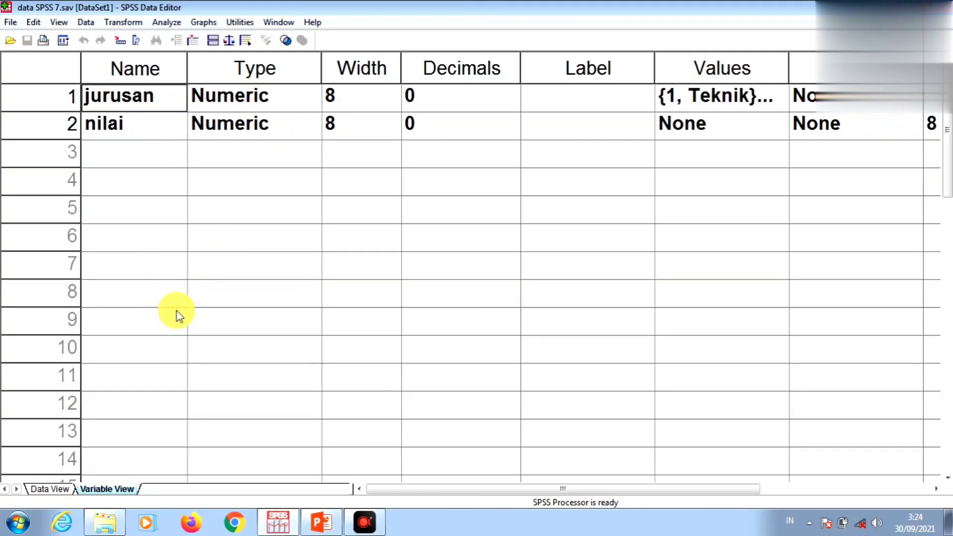
Check the jurusan and nilai data against the Contoh Kasus table in the PowerPoint slides, returning to SPSS.
{"action": "key", "text": "ctrl+t"}
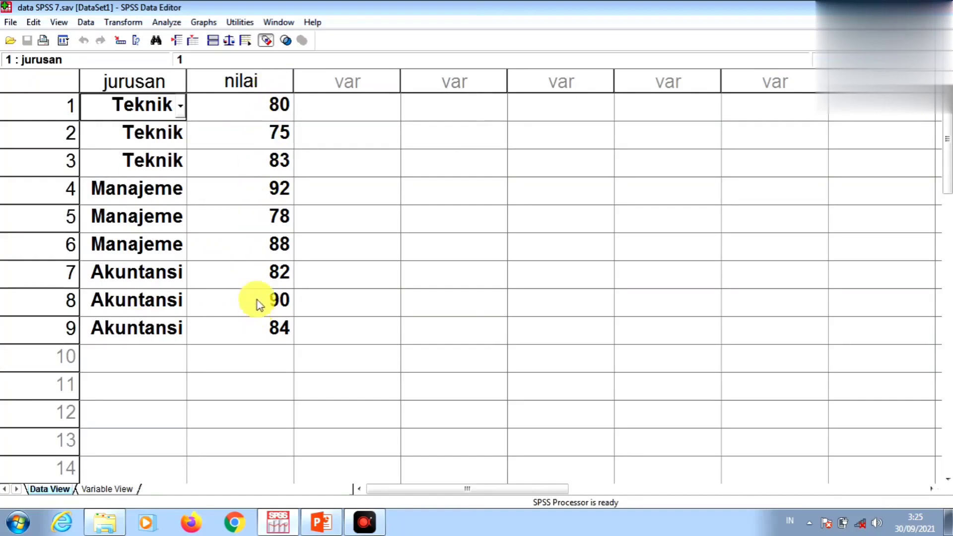
{"action": "left_click", "coordinate": [234, 216]}
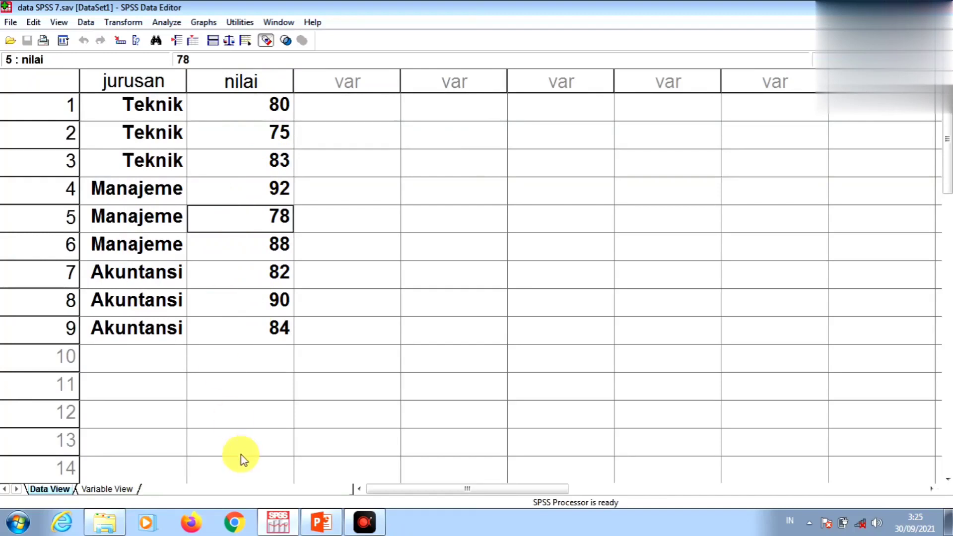
{"action": "left_click", "coordinate": [319, 518]}
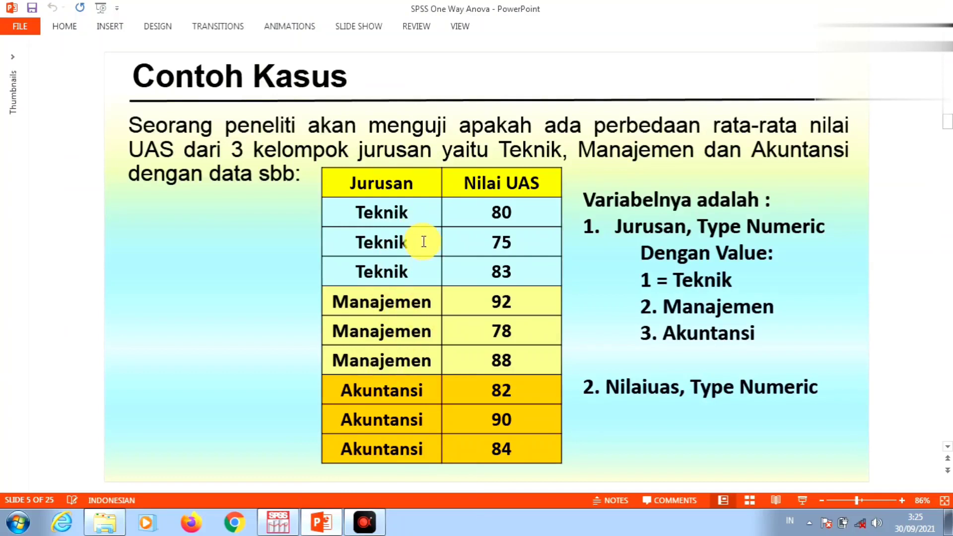
{"action": "left_click", "coordinate": [280, 520]}
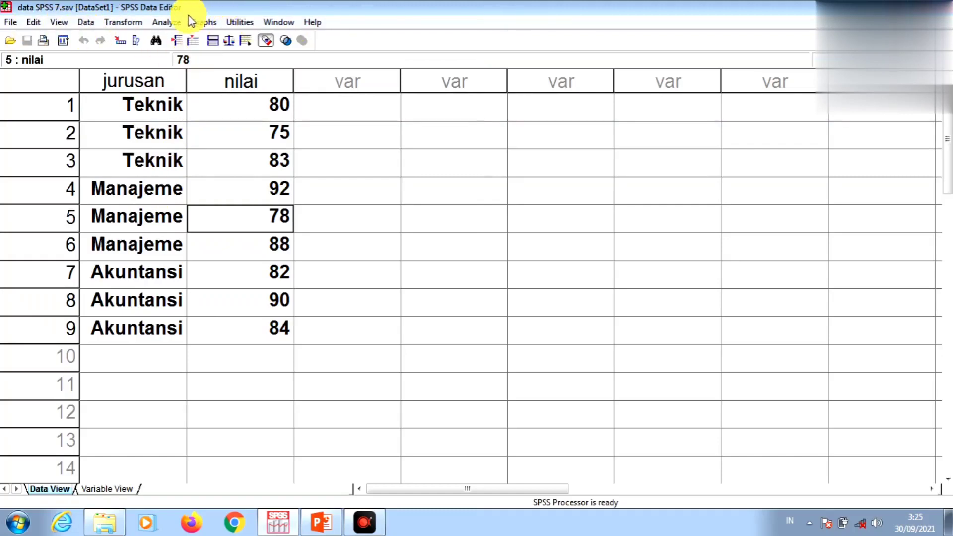
Set up a One-Way ANOVA with nilai as the dependent variable and jurusan as the factor.
{"action": "left_click", "coordinate": [169, 23]}
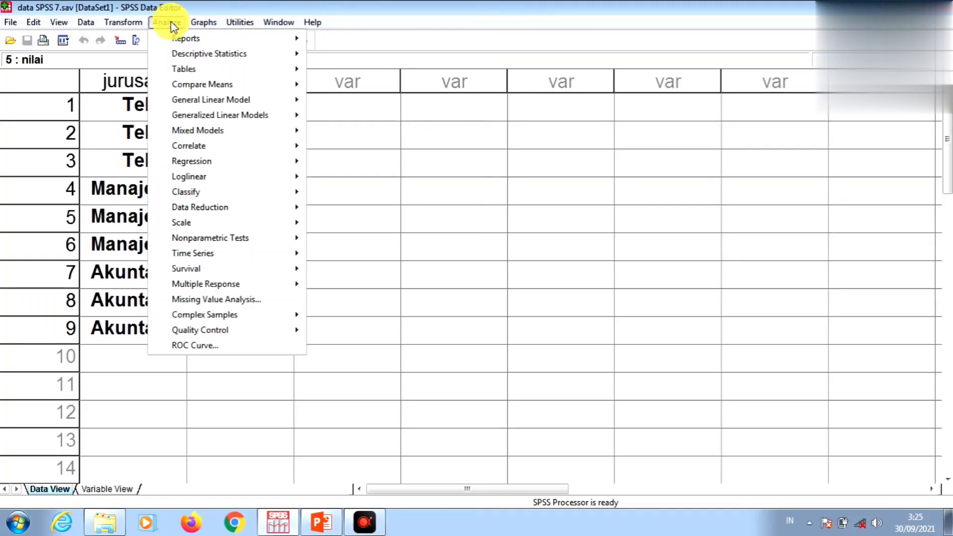
{"action": "mouse_move", "coordinate": [221, 85]}
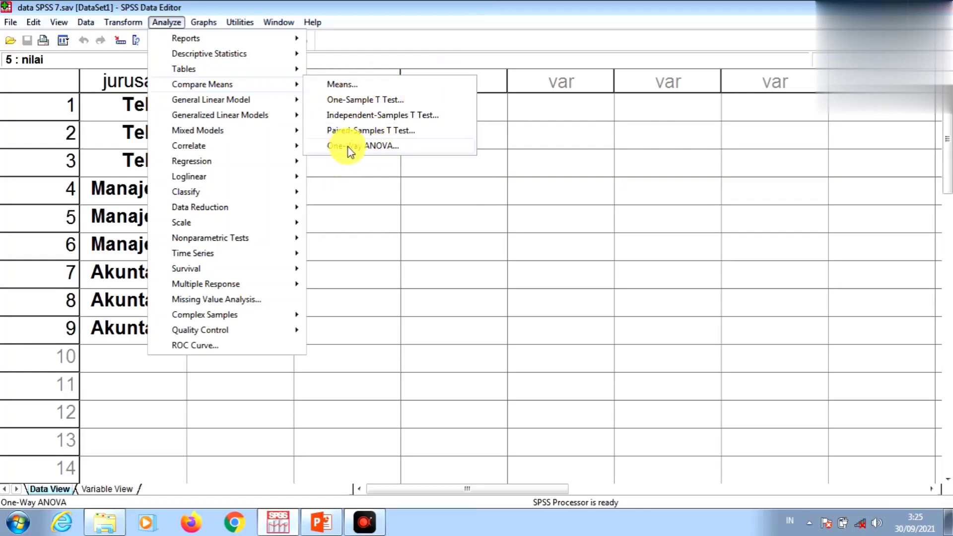
{"action": "left_click", "coordinate": [375, 146]}
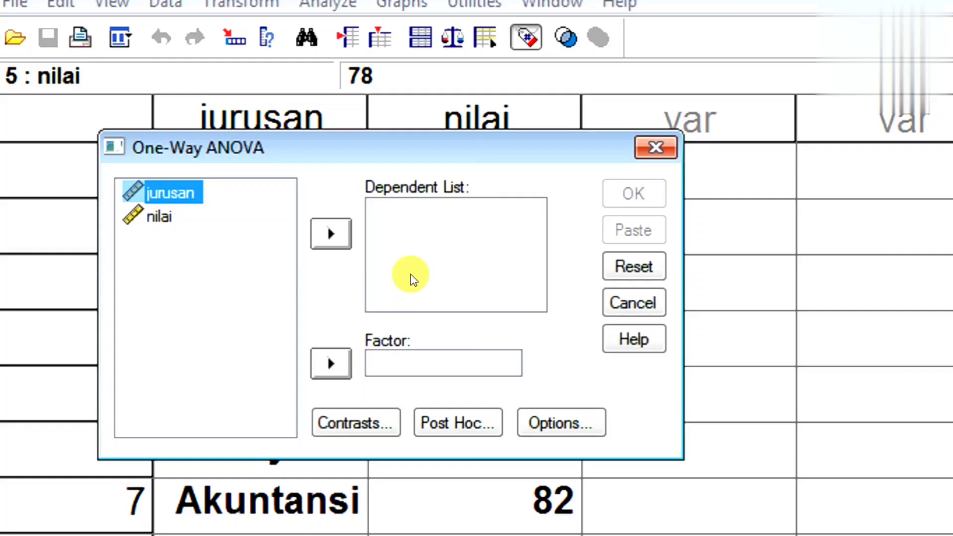
{"action": "left_click", "coordinate": [165, 218]}
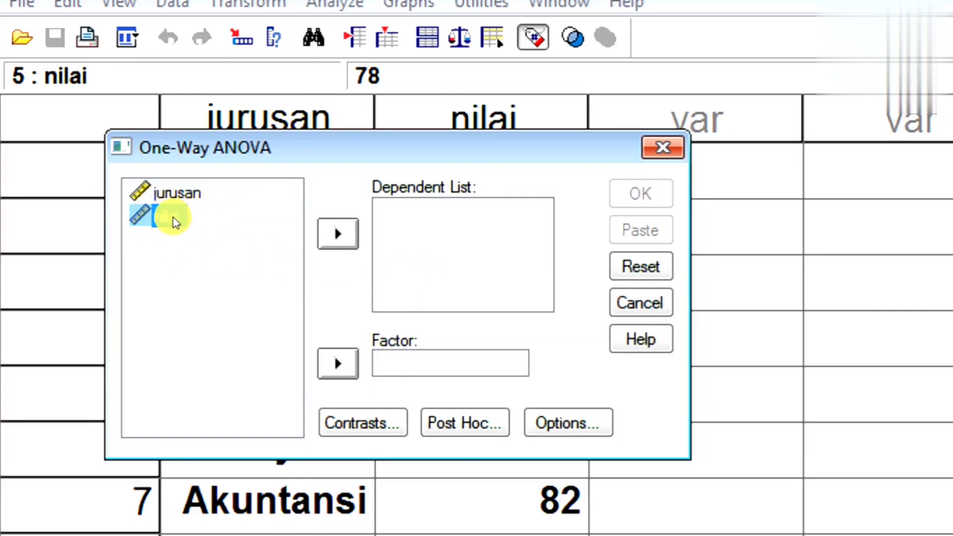
{"action": "left_click", "coordinate": [343, 237]}
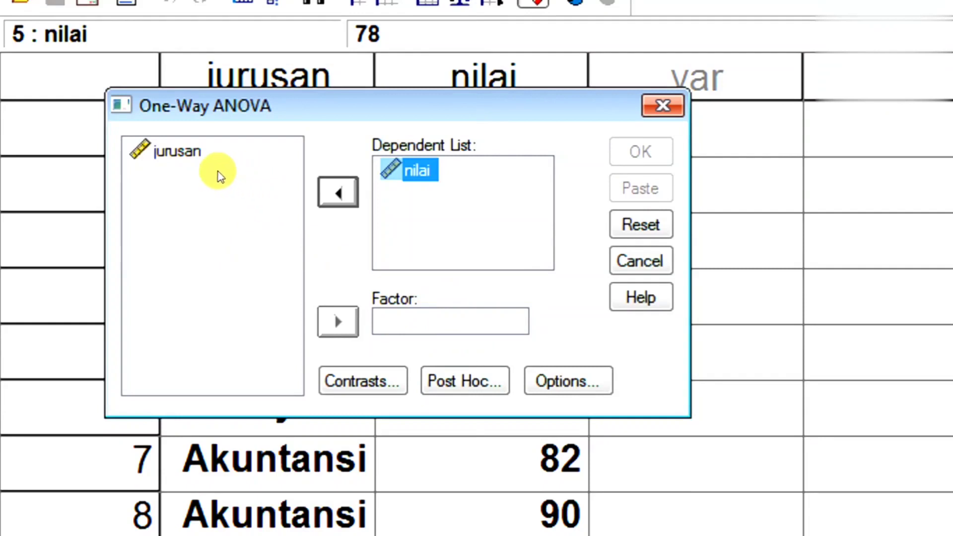
{"action": "left_click", "coordinate": [178, 148]}
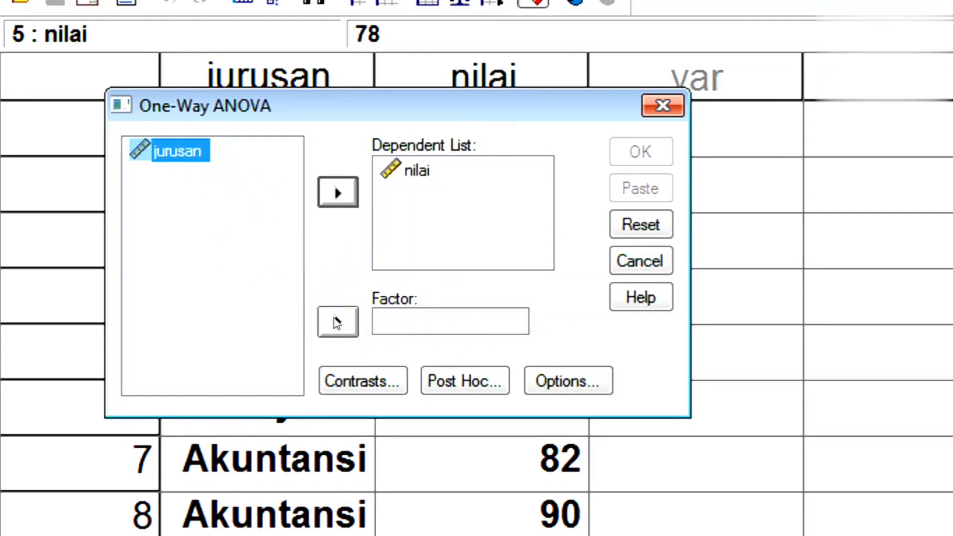
{"action": "left_click", "coordinate": [335, 320]}
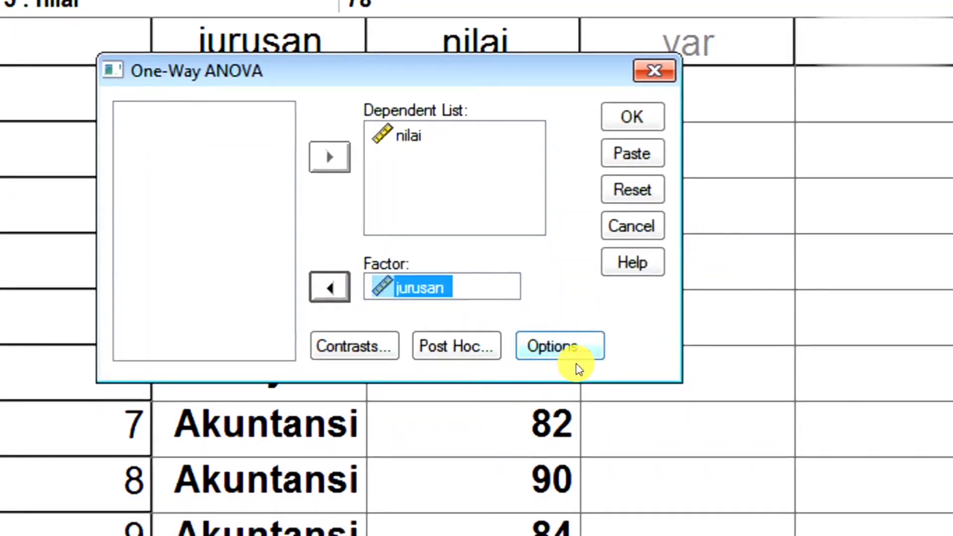
Include Descriptive statistics and the Homogeneity of variance test in the ANOVA options.
{"action": "left_click", "coordinate": [546, 343]}
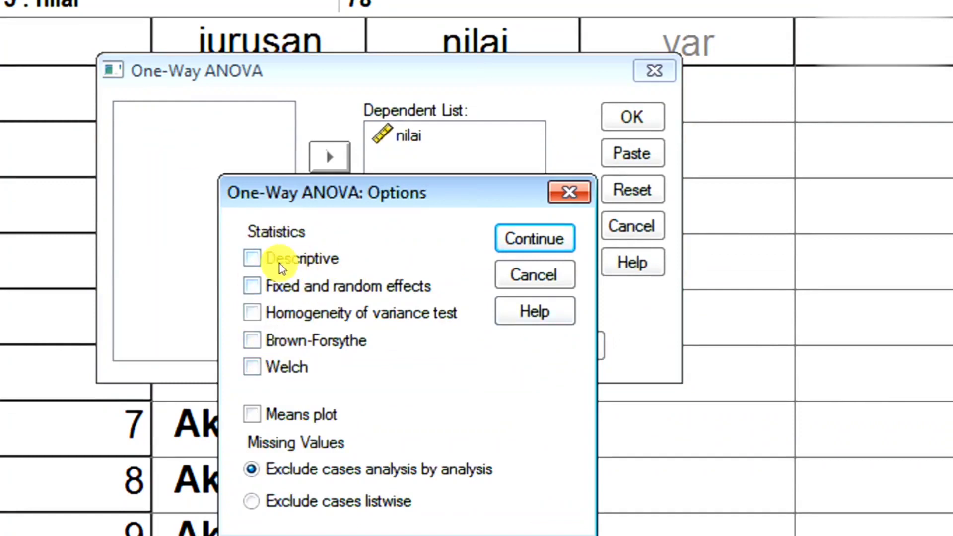
{"action": "left_click", "coordinate": [253, 258]}
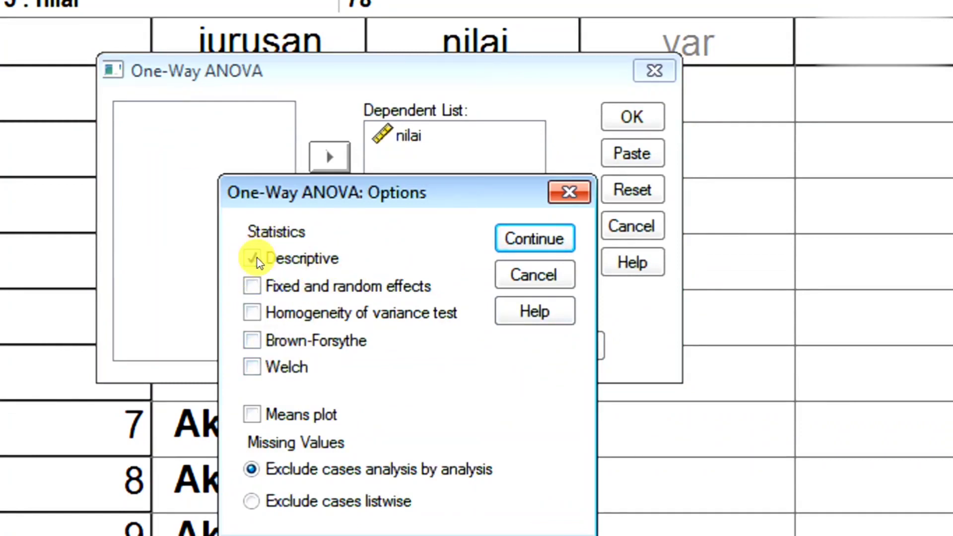
{"action": "left_click", "coordinate": [251, 317]}
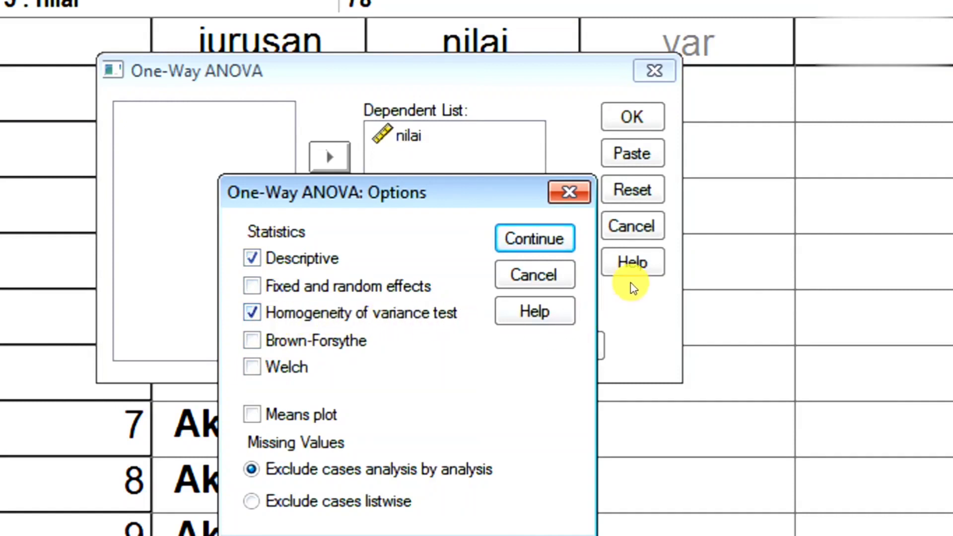
{"action": "left_click", "coordinate": [532, 240]}
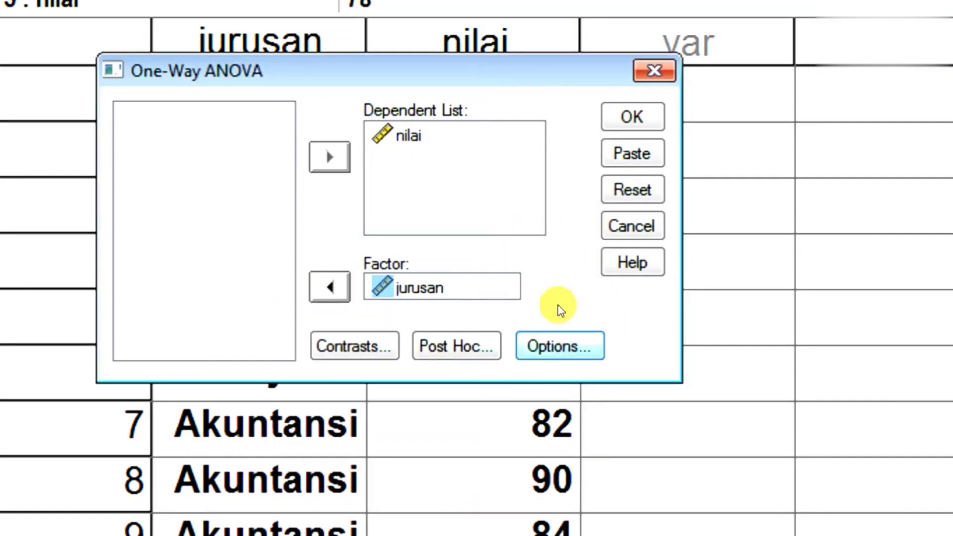
Enable the Bonferroni and Tukey post hoc comparisons for the ANOVA.
{"action": "left_click", "coordinate": [453, 343]}
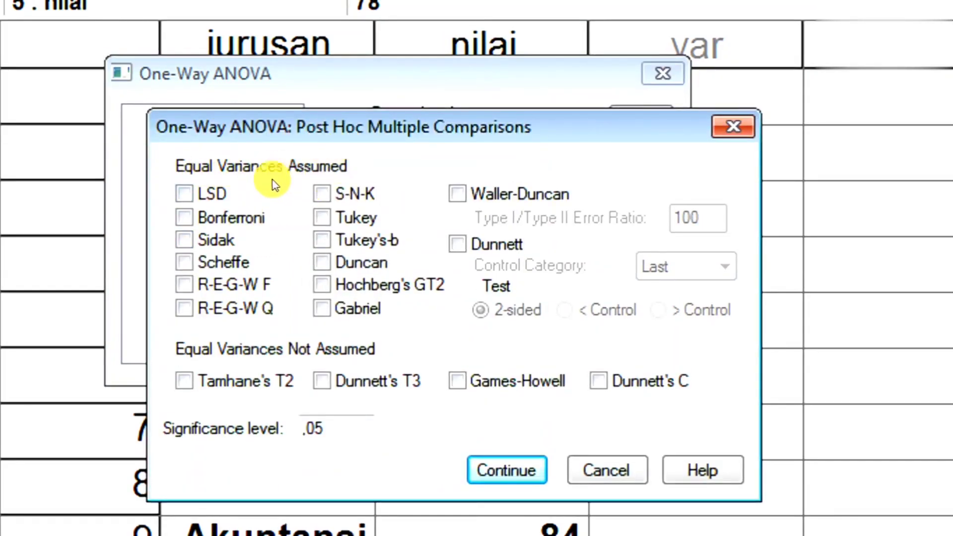
{"action": "left_click", "coordinate": [185, 216]}
{"action": "left_click", "coordinate": [323, 217]}
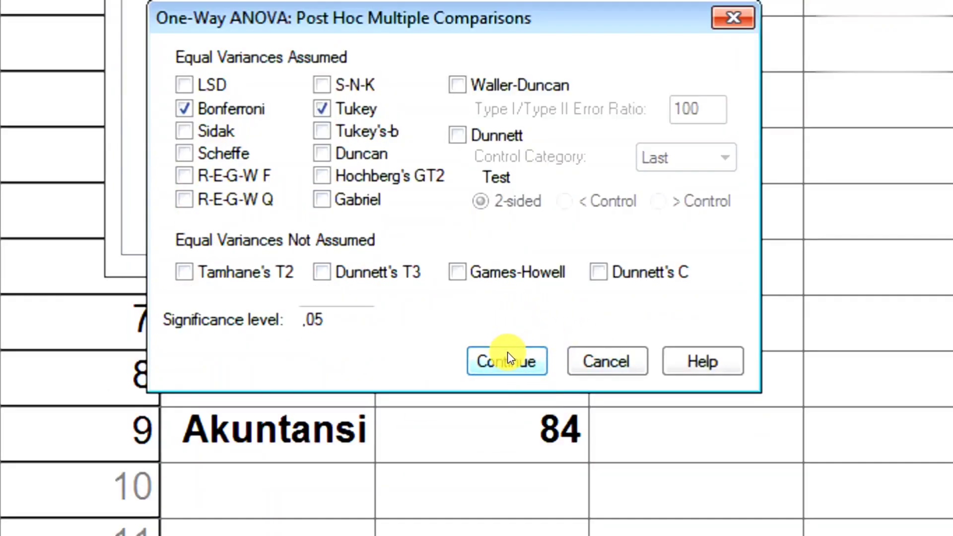
{"action": "left_click", "coordinate": [507, 352]}
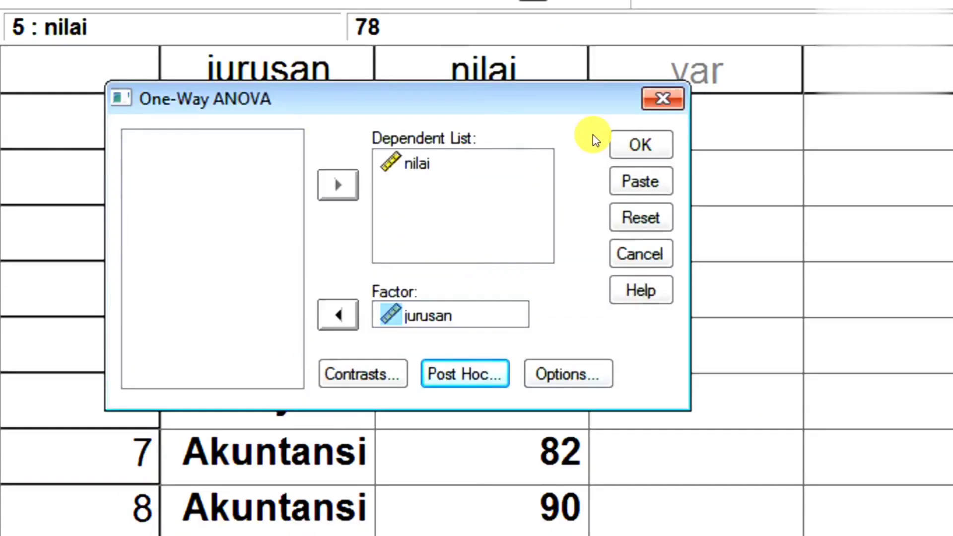
Run the One-Way ANOVA and look through its output tables down to the post hoc Multiple Comparisons.
{"action": "left_click", "coordinate": [660, 150]}
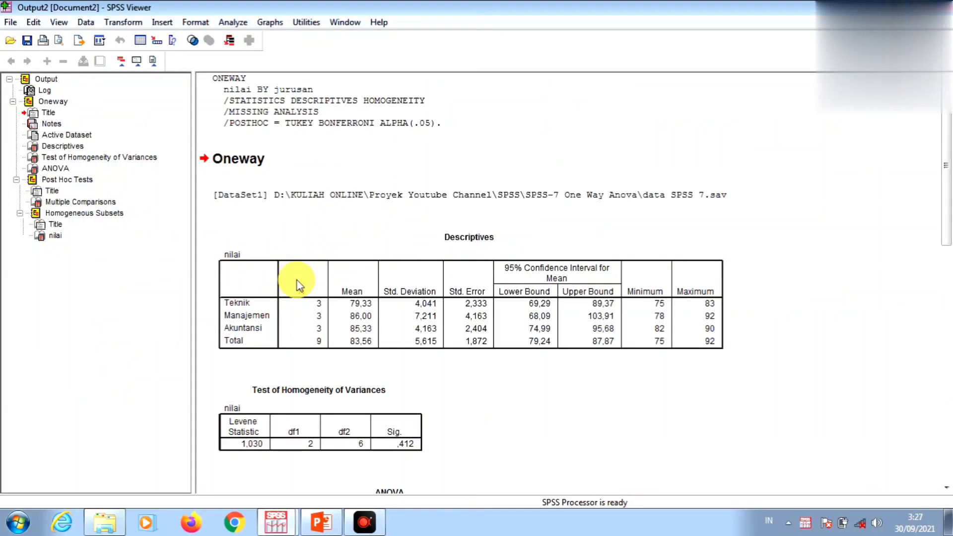
{"action": "scroll", "coordinate": [351, 323], "scroll_direction": "down", "scroll_amount": 5}
{"action": "scroll", "coordinate": [345, 335], "scroll_direction": "down", "scroll_amount": 4}
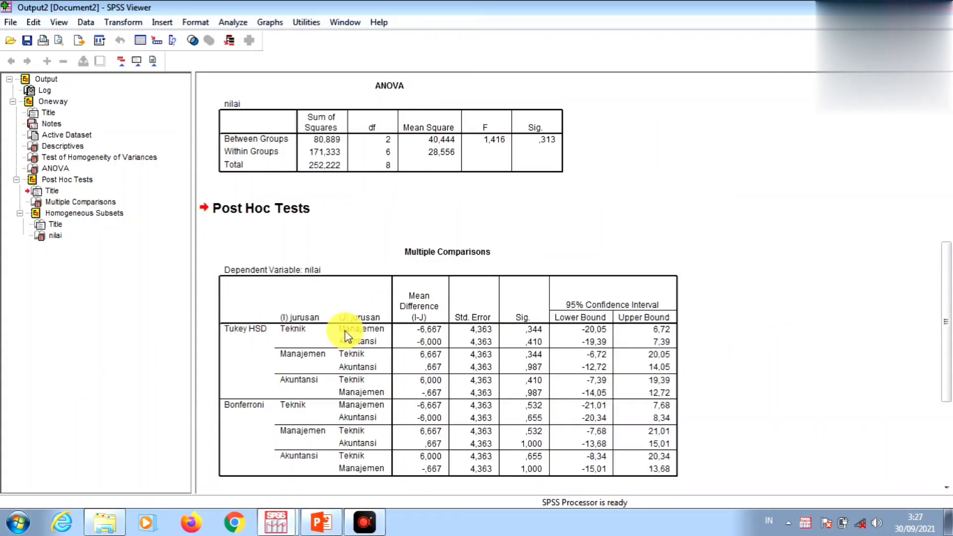
{"action": "scroll", "coordinate": [346, 335], "scroll_direction": "up", "scroll_amount": 12}
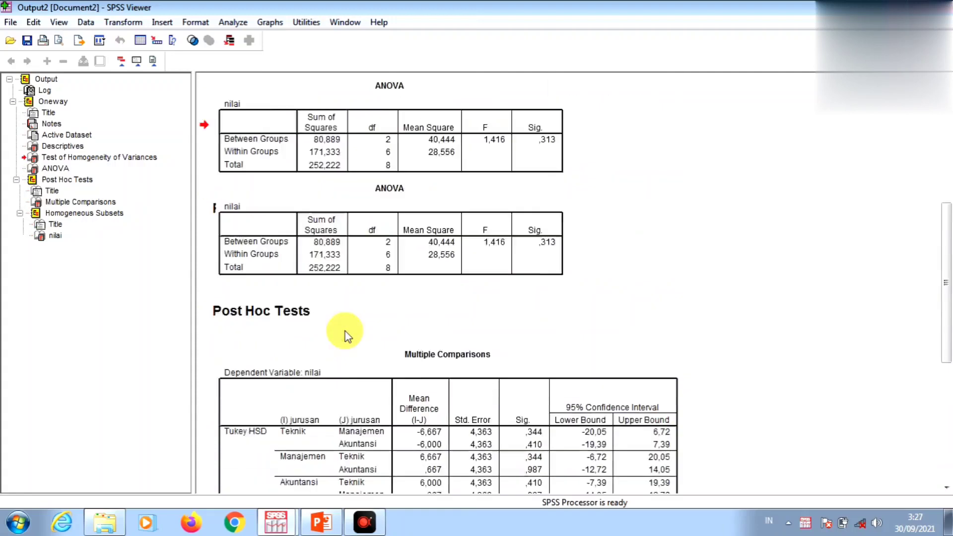
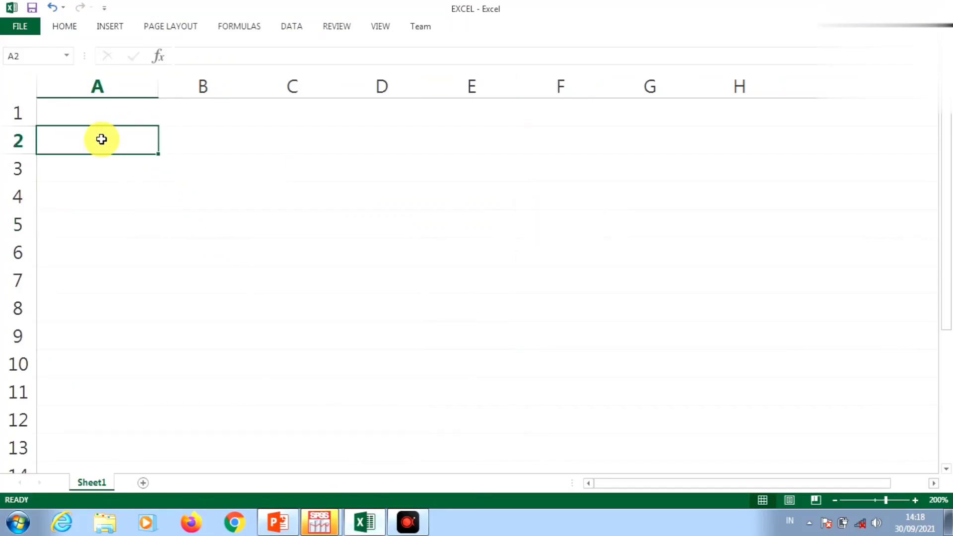
In Excel, paste the nine rows of majors and scores starting at A2, and enter the headers JURUSAN in A1 and NILAI in B1.
{"action": "type", "text": "Teknik\t80 Teknik\t75 Teknik\t83 Manajemen\t92 Manajemen\t78 Manajemen\t88 Akuntansi\t82 Akuntansi\t90 Akuntansi\t84"}
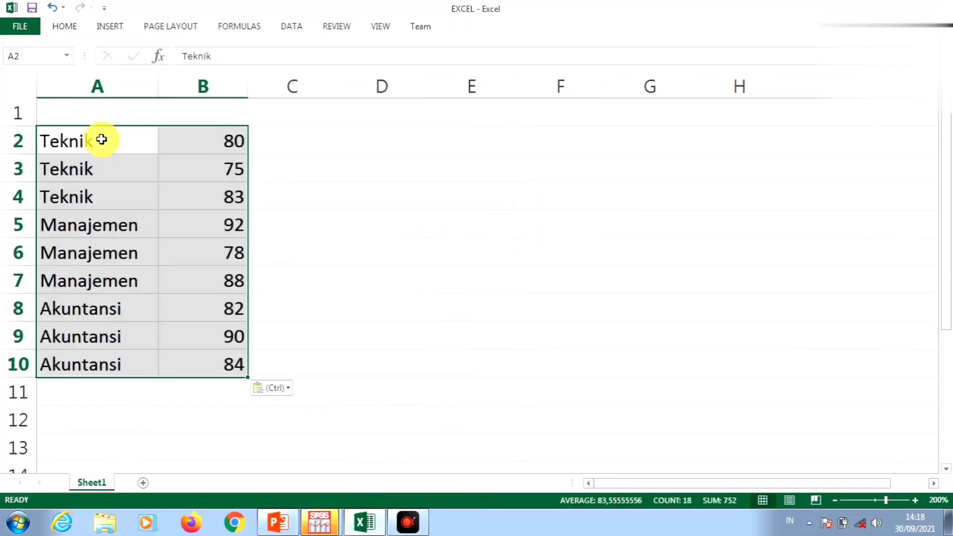
{"action": "left_click", "coordinate": [110, 109]}
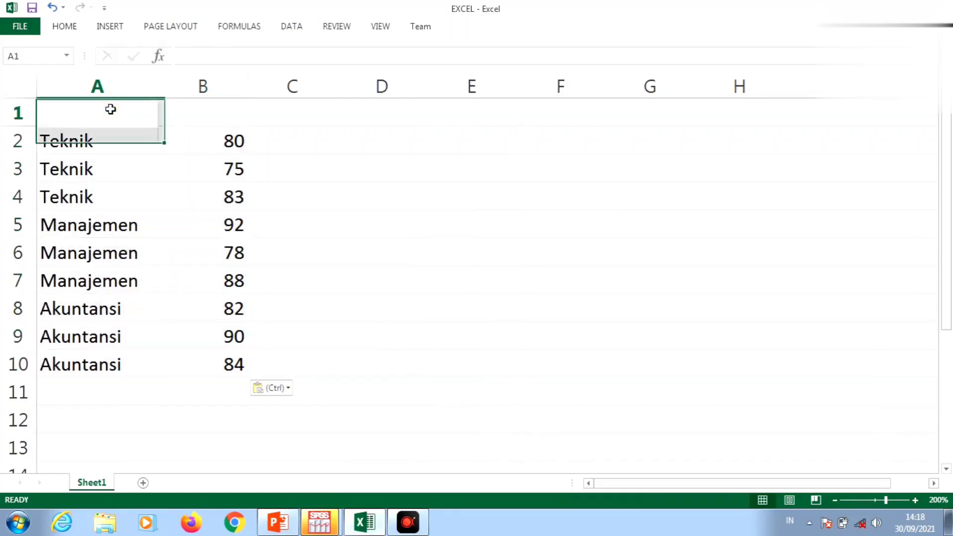
{"action": "type", "text": "JUEUSAN"}
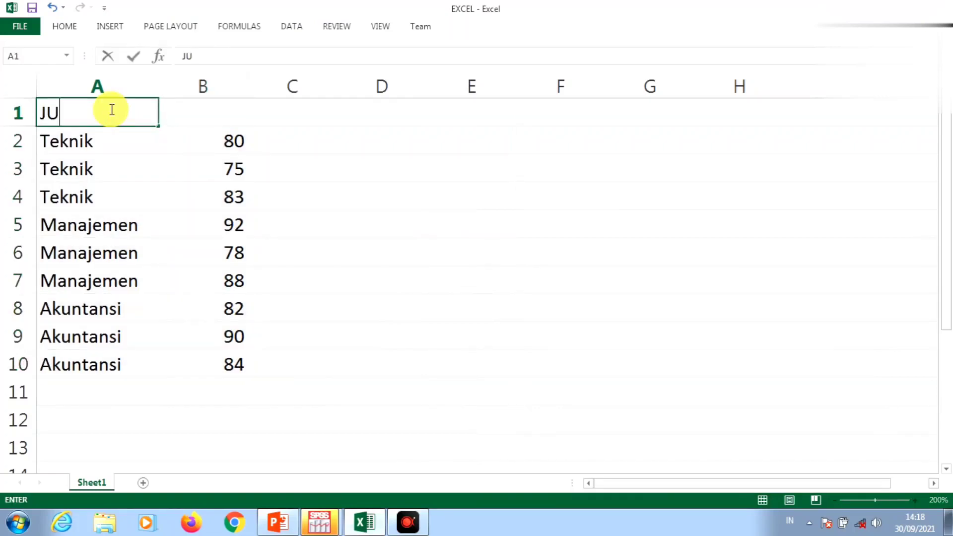
{"action": "key", "text": "BackSpace"}
{"action": "key", "text": "BackSpace"}
{"action": "key", "text": "BackSpace"}
{"action": "key", "text": "BackSpace"}
{"action": "key", "text": "BackSpace"}
{"action": "type", "text": "RUSAN"}
{"action": "key", "text": "Tab"}
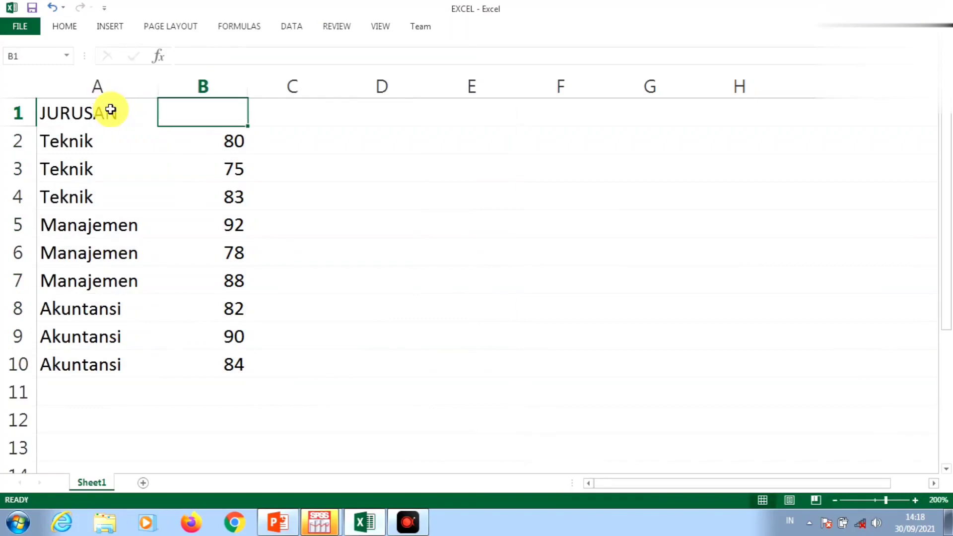
{"action": "type", "text": "NILAI"}
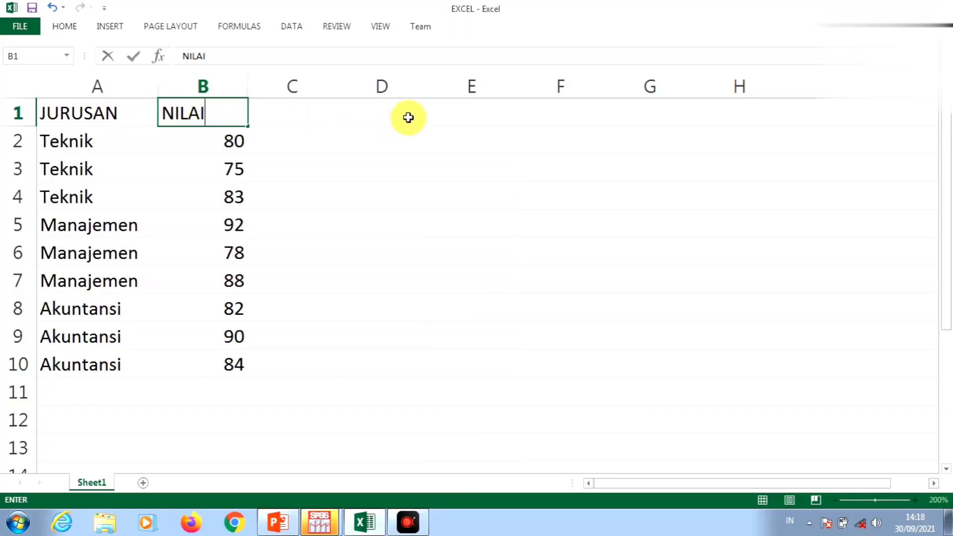
{"action": "key", "text": "Tab"}
Label D1 as N1 and count the Teknik entries in E1 with =COUNTA(A2:A4).
{"action": "left_click", "coordinate": [394, 113]}
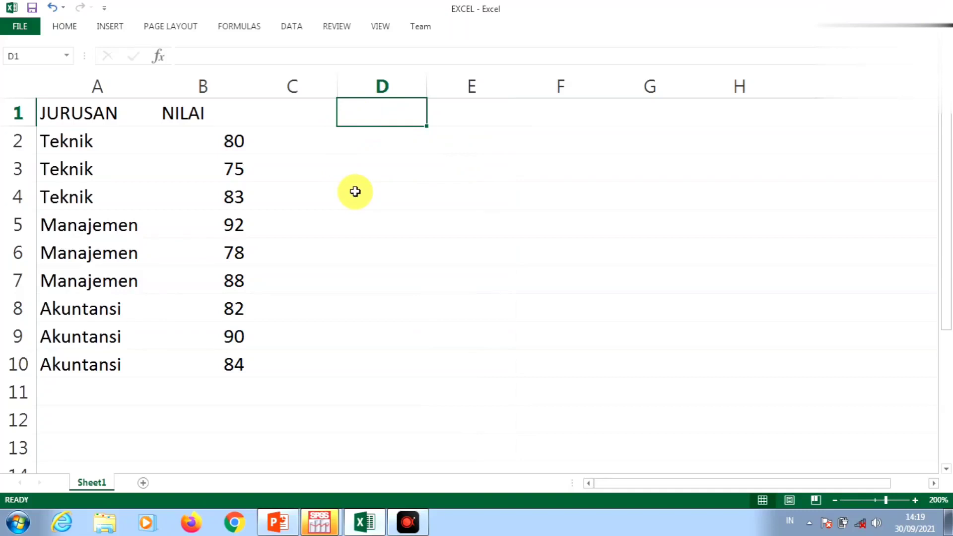
{"action": "type", "text": "N1"}
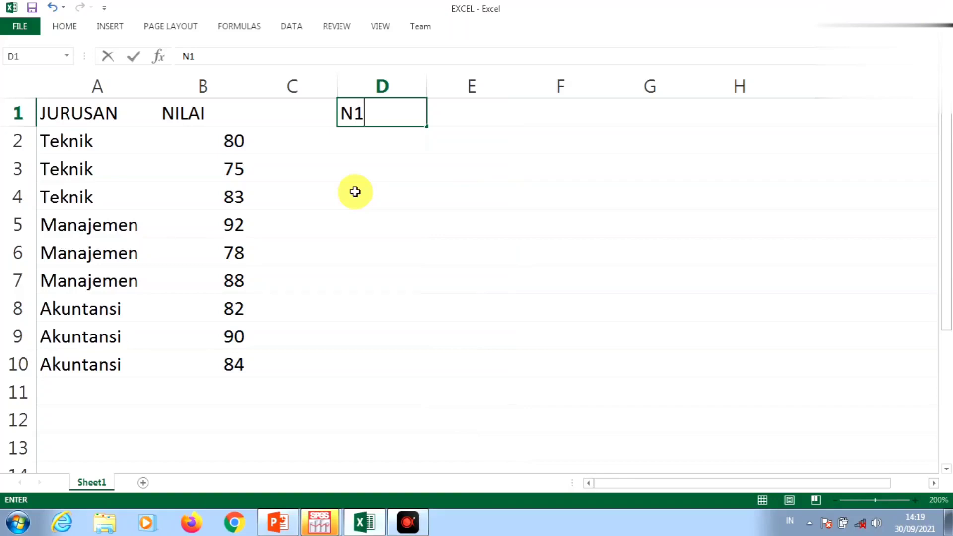
{"action": "key", "text": "Tab"}
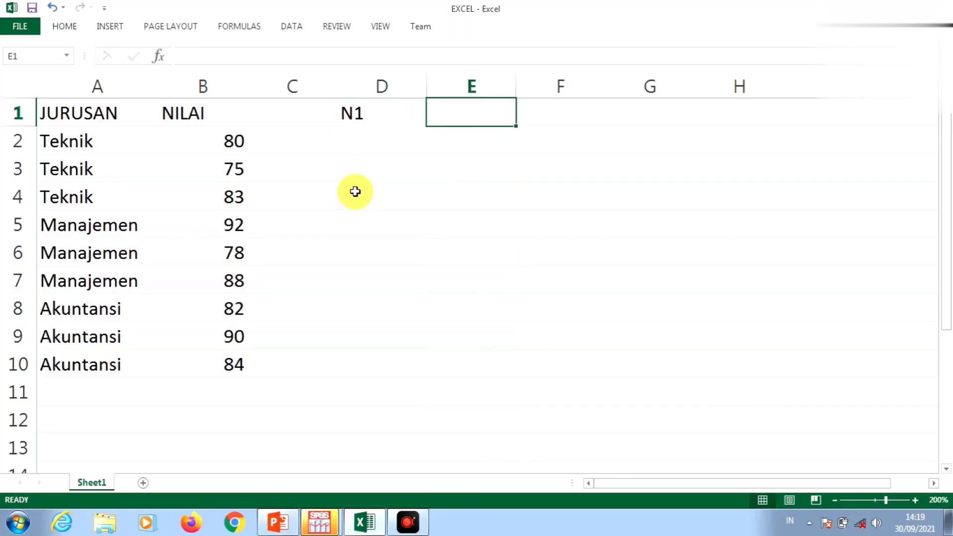
{"action": "type", "text": "="}
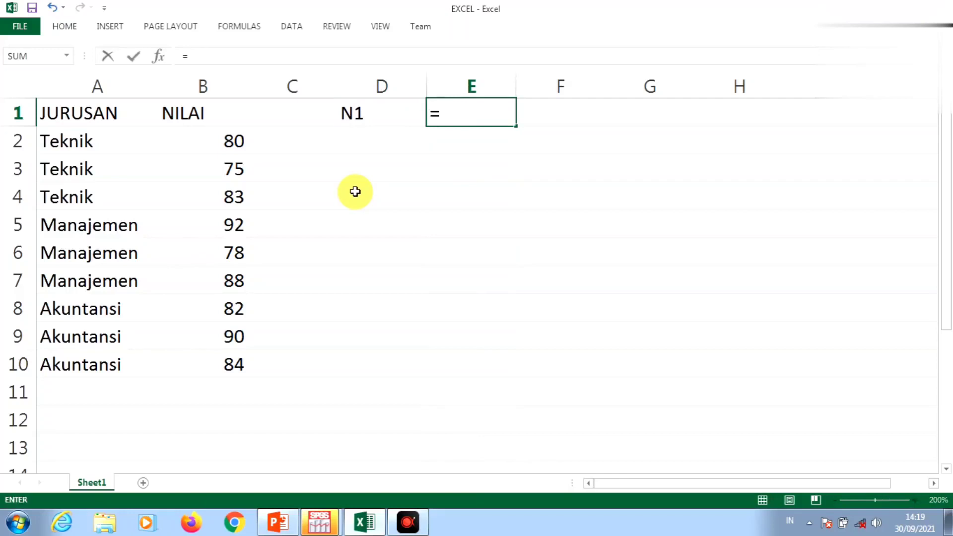
{"action": "type", "text": "COUNTA"}
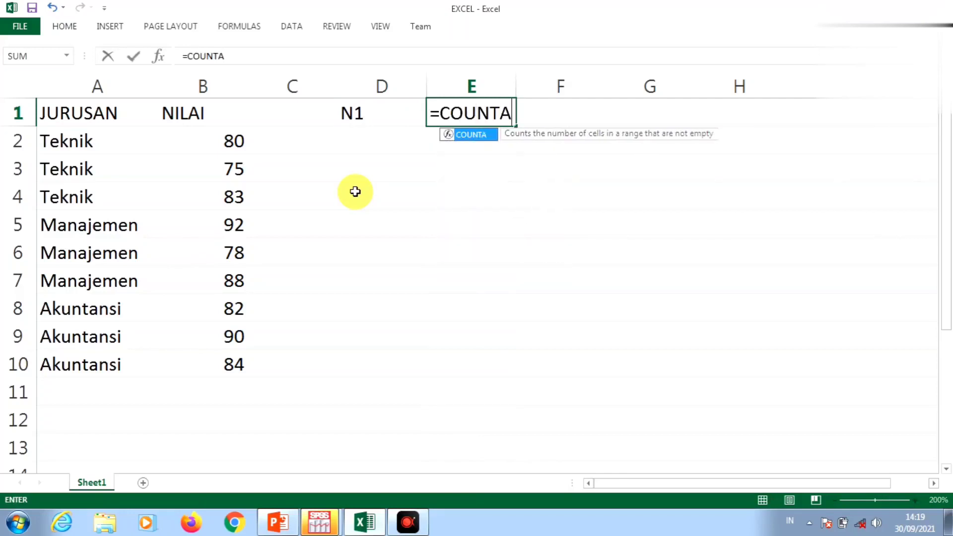
{"action": "type", "text": "("}
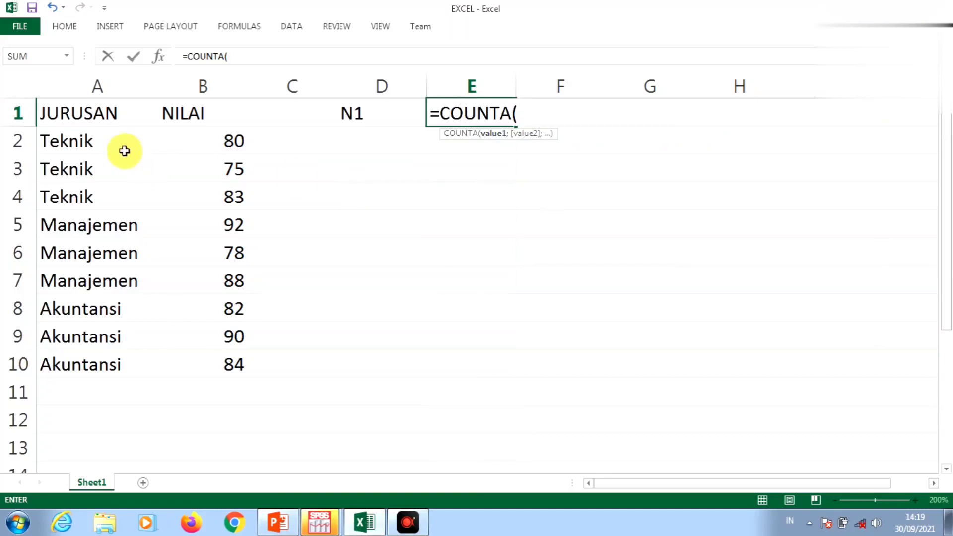
{"action": "left_click_drag", "start_coordinate": [85, 142], "coordinate": [85, 188]}
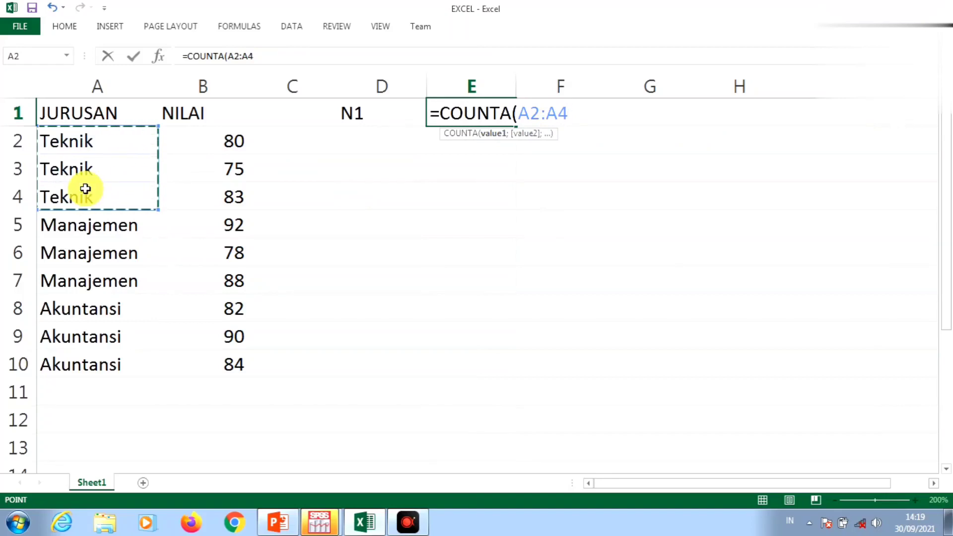
{"action": "type", "text": ")"}
{"action": "key", "text": "Return"}
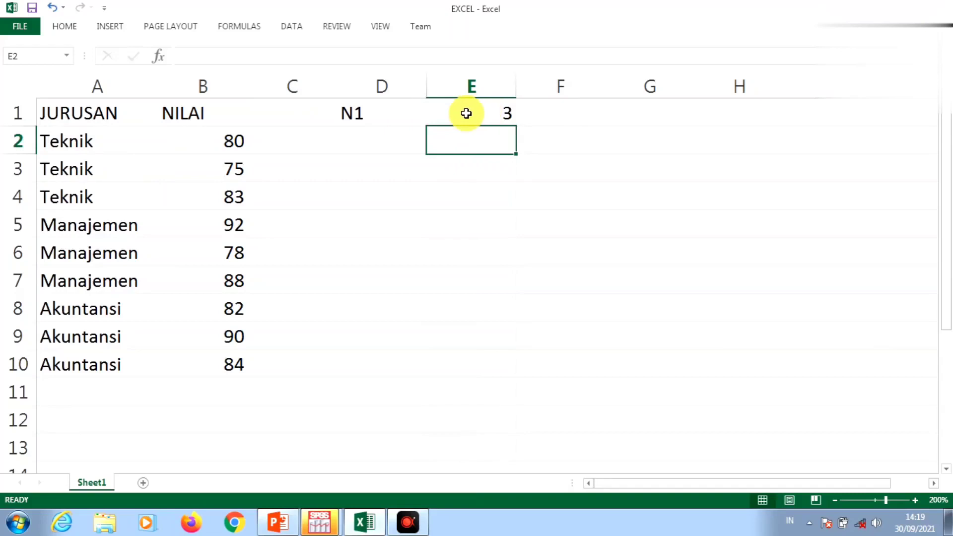
Label D2 as N2 and count the Manajemen entries in E2 with =COUNTA(A5:A7).
{"action": "left_click", "coordinate": [381, 145]}
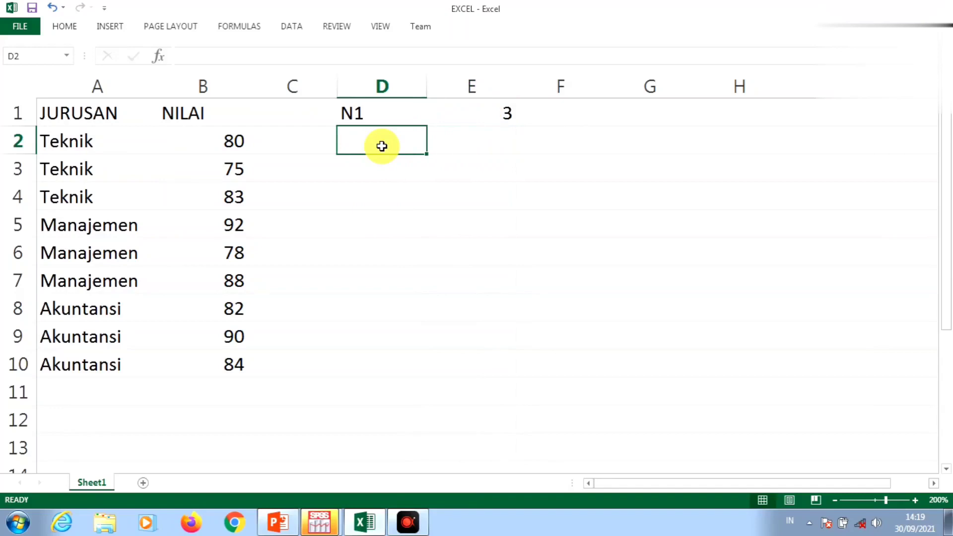
{"action": "type", "text": "N1"}
{"action": "key", "text": "BackSpace"}
{"action": "type", "text": "2"}
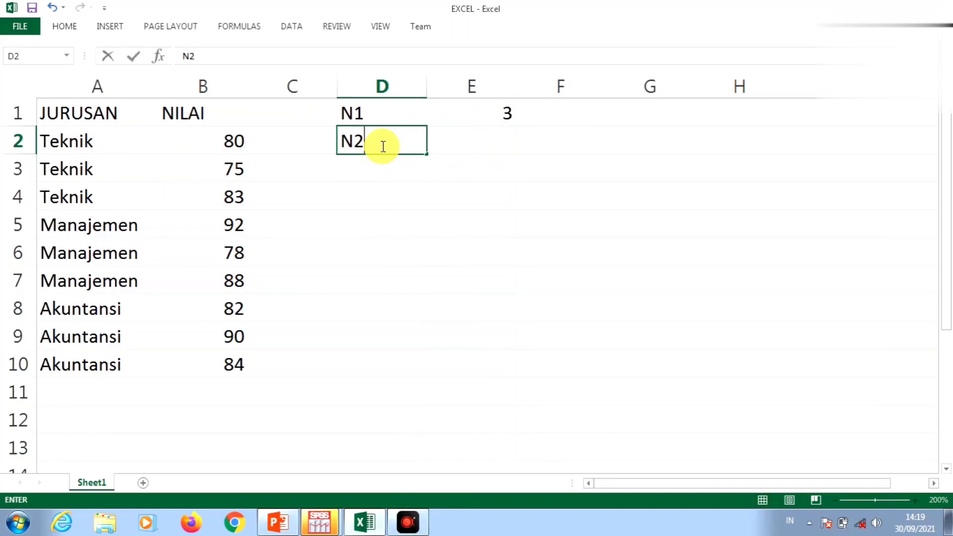
{"action": "key", "text": "Tab"}
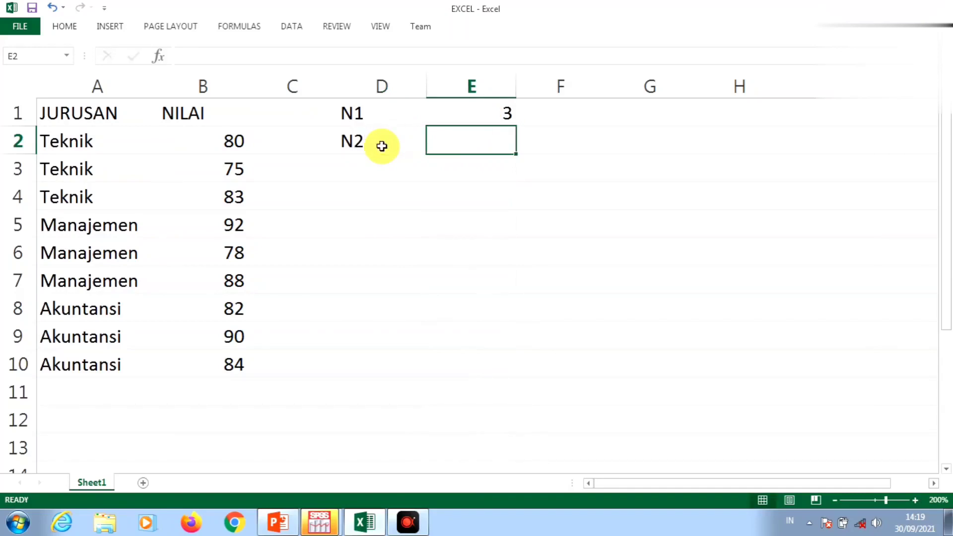
{"action": "type", "text": "=COUNY"}
{"action": "key", "text": "BackSpace"}
{"action": "type", "text": "TA("}
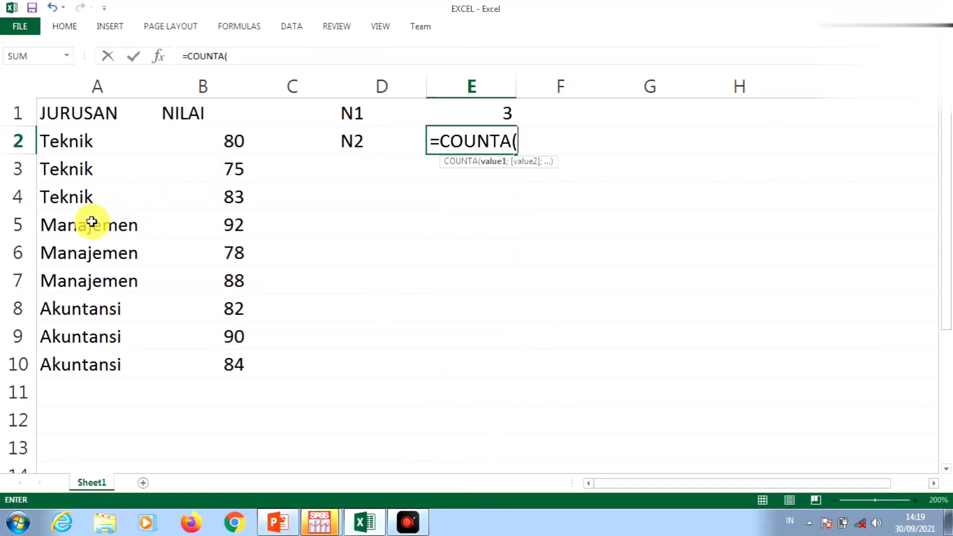
{"action": "left_click_drag", "start_coordinate": [92, 222], "coordinate": [89, 277]}
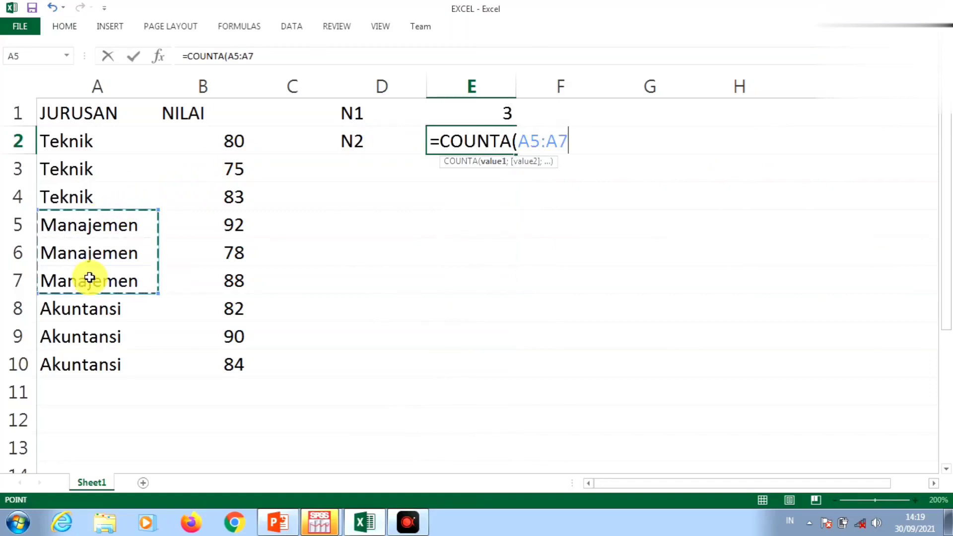
{"action": "type", "text": ")"}
{"action": "key", "text": "Return"}
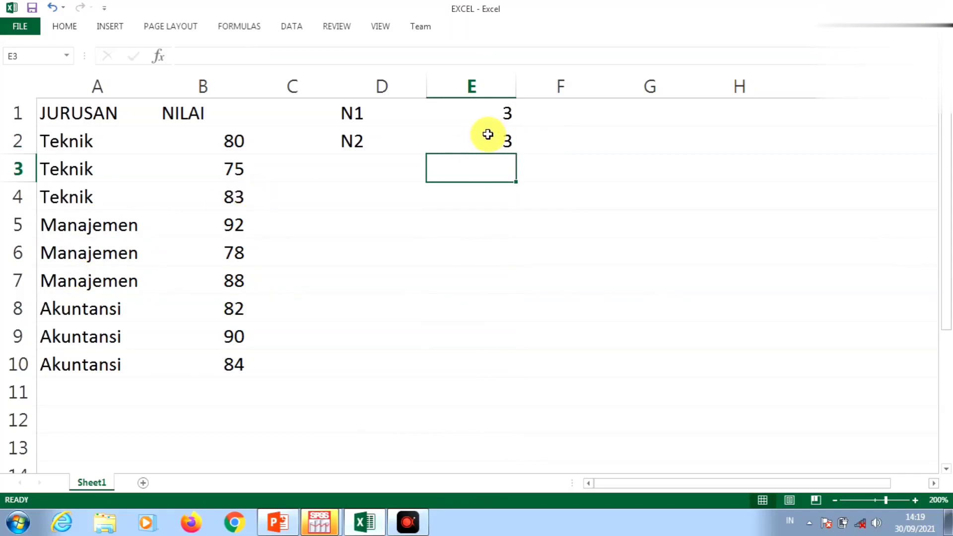
Label D3 as N3 and count the Akuntansi entries in E3 with =COUNTA(A8:A10).
{"action": "left_click", "coordinate": [365, 169]}
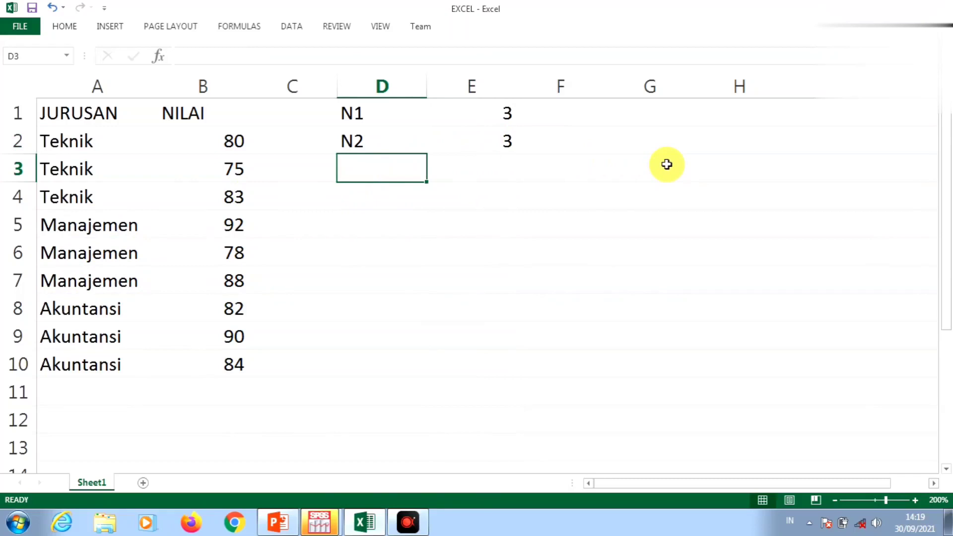
{"action": "type", "text": "N3"}
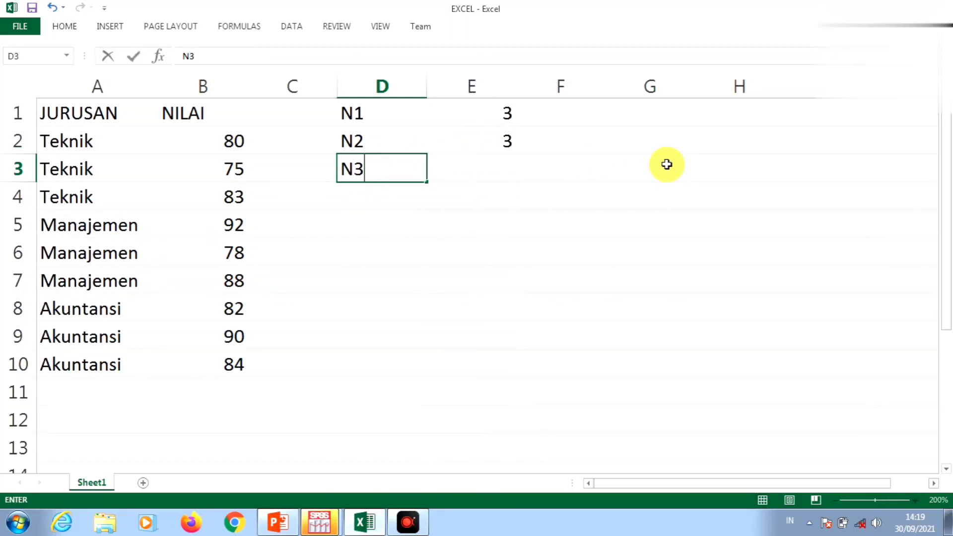
{"action": "key", "text": "Tab"}
{"action": "type", "text": "=COUNTA"}
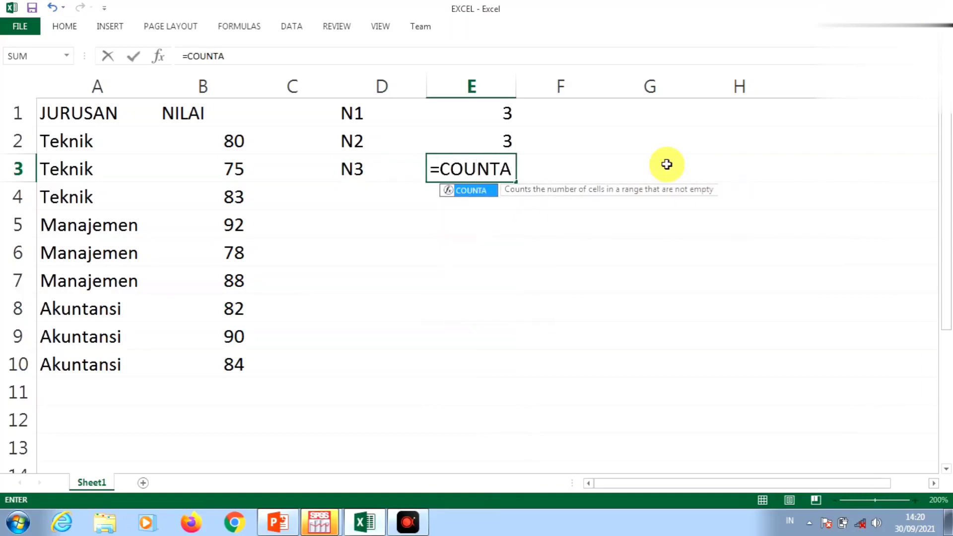
{"action": "type", "text": "("}
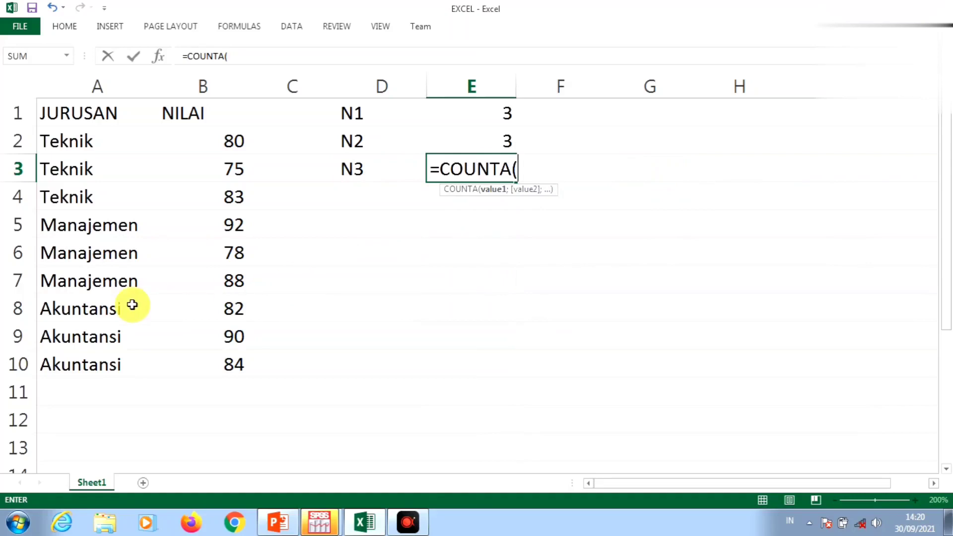
{"action": "left_click", "coordinate": [102, 308]}
{"action": "left_click_drag", "start_coordinate": [102, 308], "coordinate": [106, 351]}
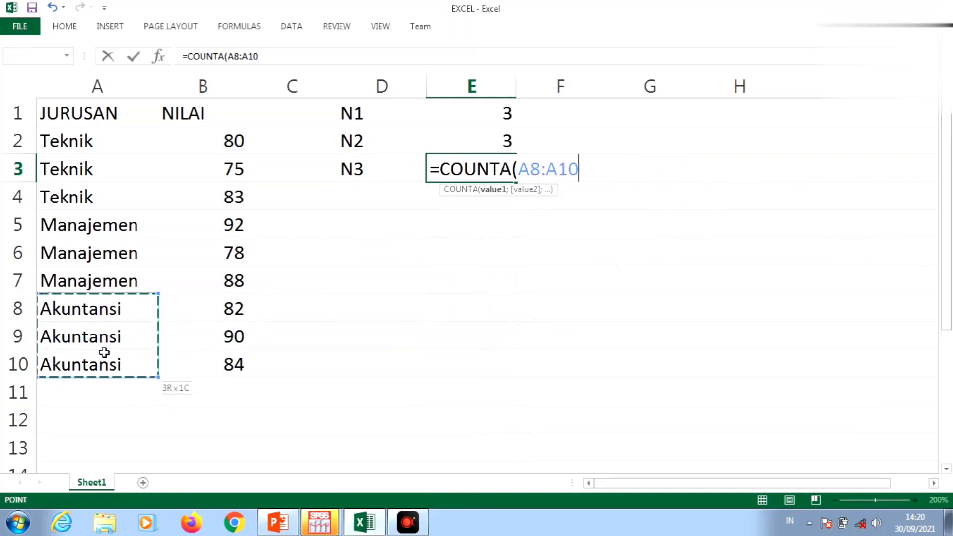
{"action": "type", "text": ")"}
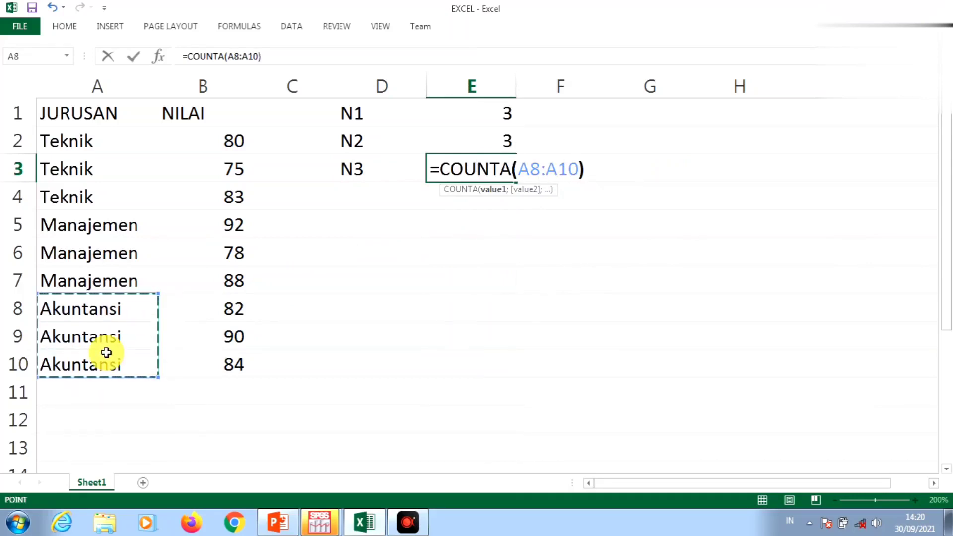
{"action": "key", "text": "Return"}
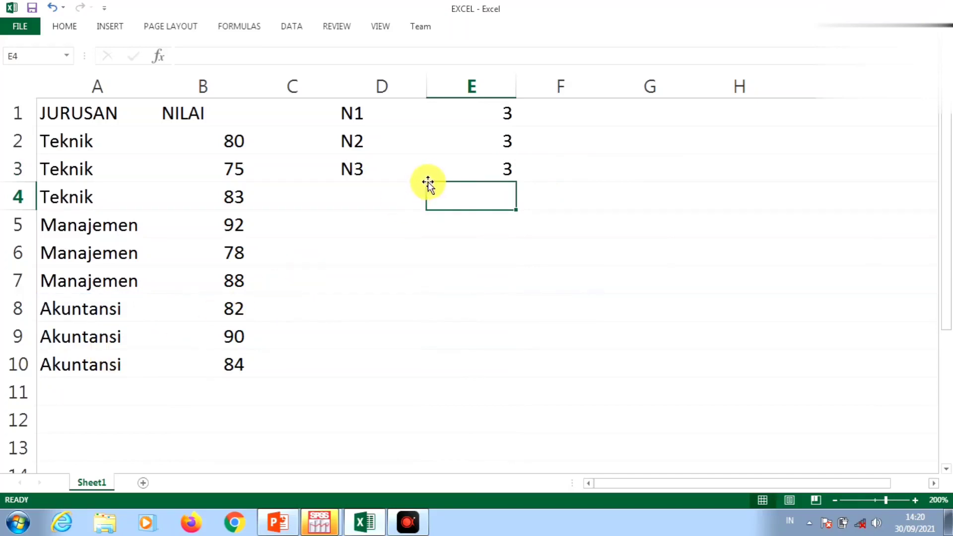
Label D4 as N and count all the major entries in E4 with =COUNTA(A2:A10).
{"action": "left_click", "coordinate": [386, 193]}
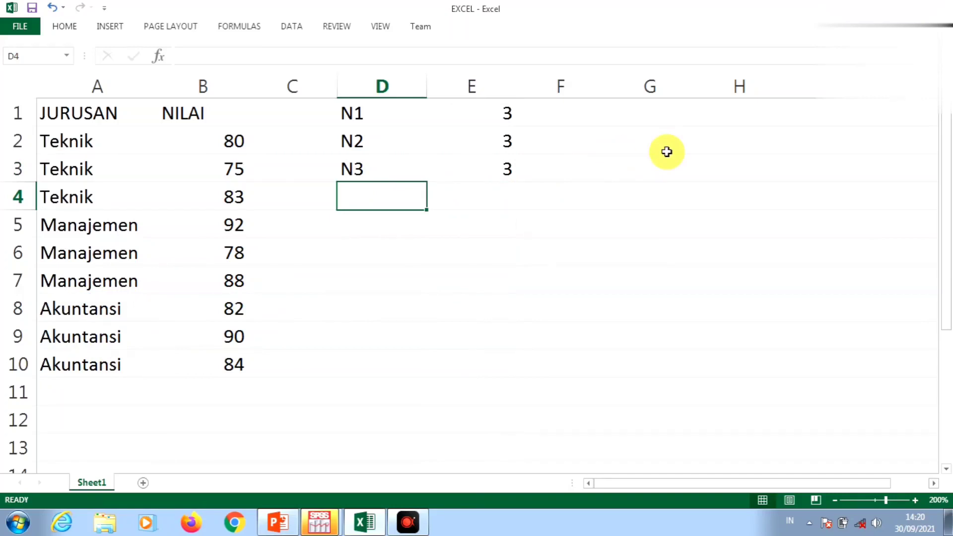
{"action": "type", "text": "N"}
{"action": "key", "text": "Tab"}
{"action": "type", "text": "="}
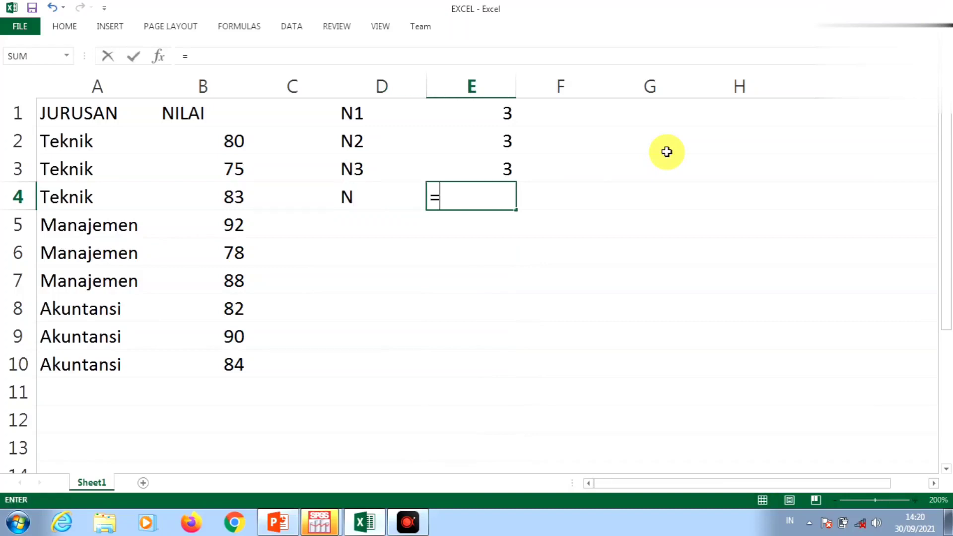
{"action": "type", "text": "COUNTA"}
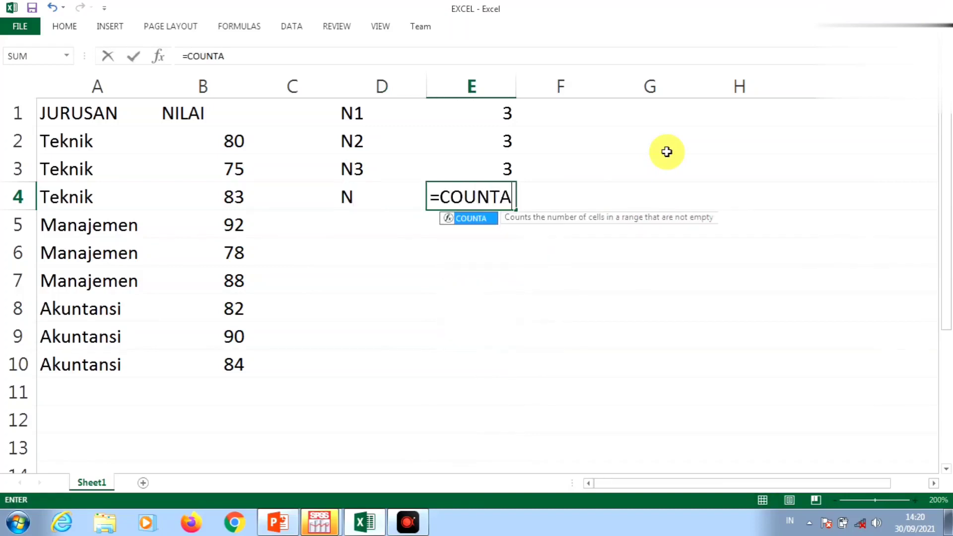
{"action": "type", "text": "("}
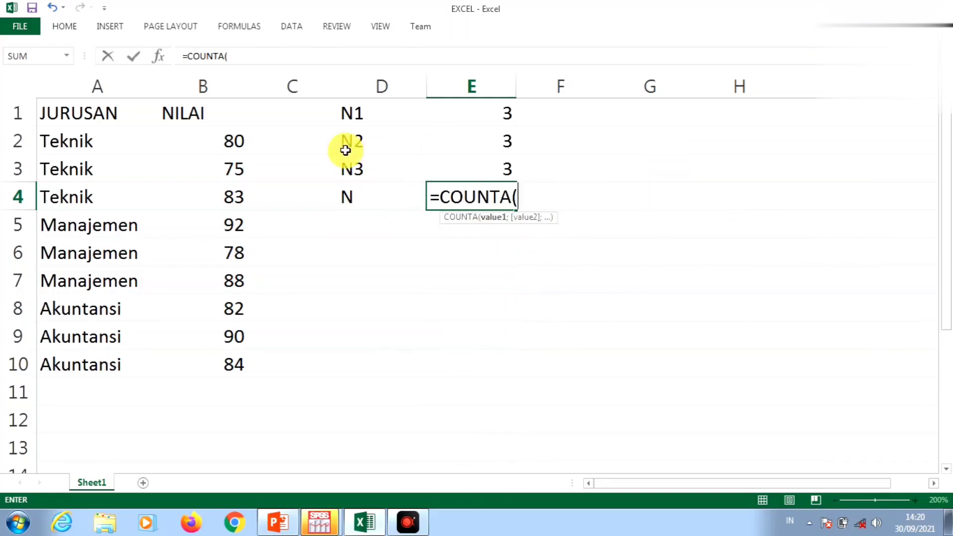
{"action": "left_click_drag", "start_coordinate": [103, 140], "coordinate": [94, 356]}
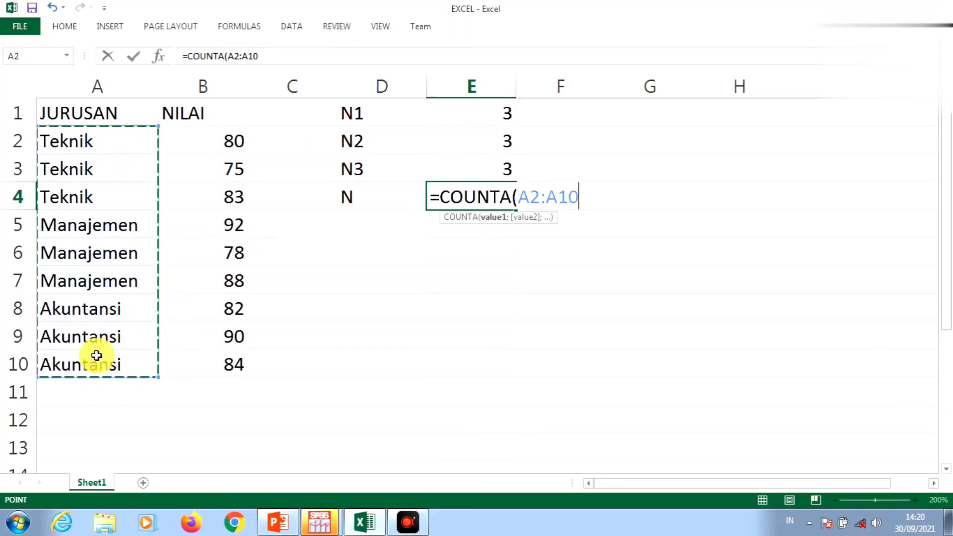
{"action": "type", "text": ")"}
{"action": "key", "text": "Return"}
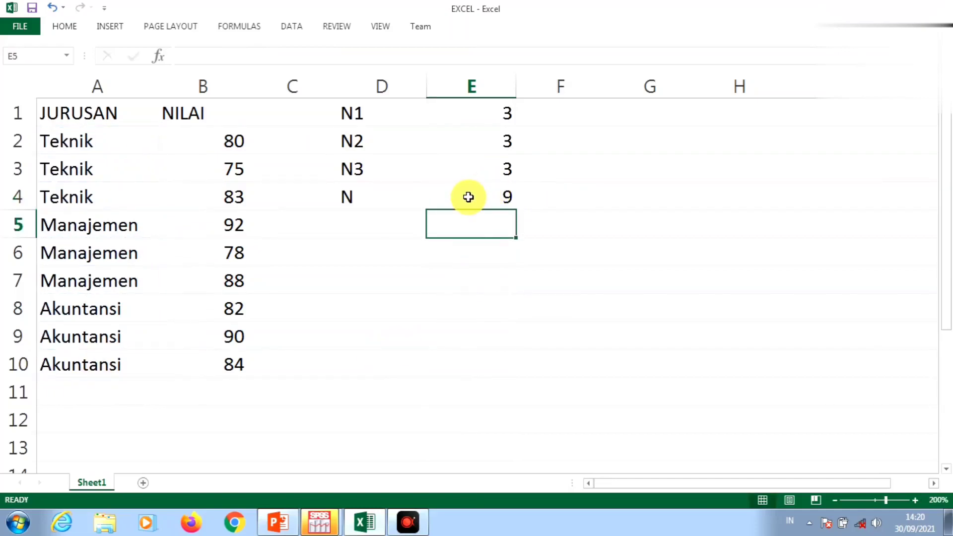
Label D5 as X1 and calculate the mean Teknik score in E5 with =AVERAGE(B2:B4).
{"action": "left_click", "coordinate": [384, 219]}
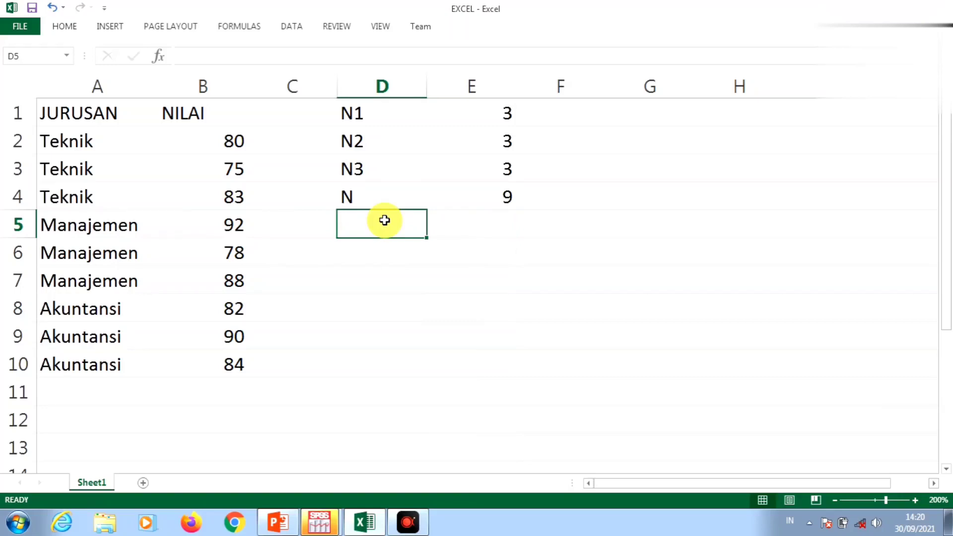
{"action": "type", "text": "X1"}
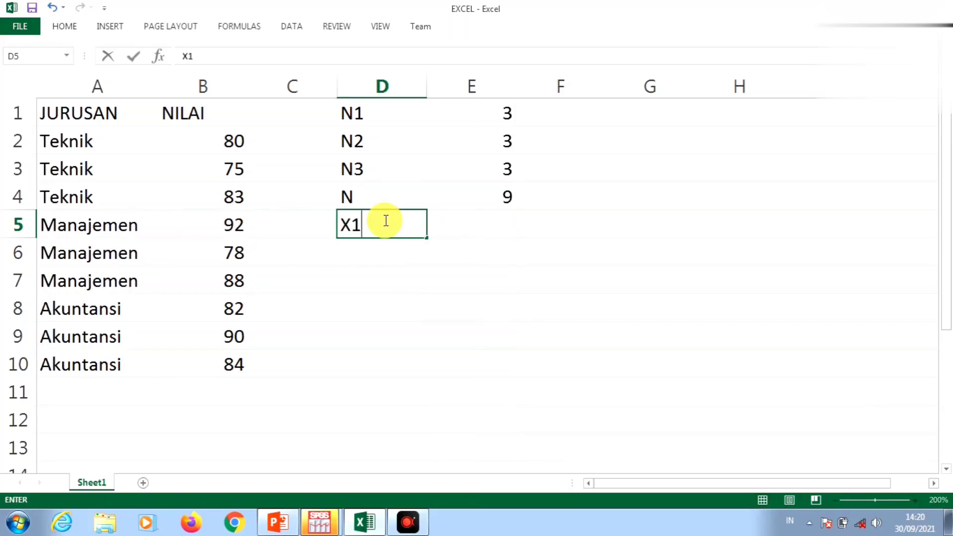
{"action": "key", "text": "Return"}
{"action": "key", "text": "Up"}
{"action": "key", "text": "Right"}
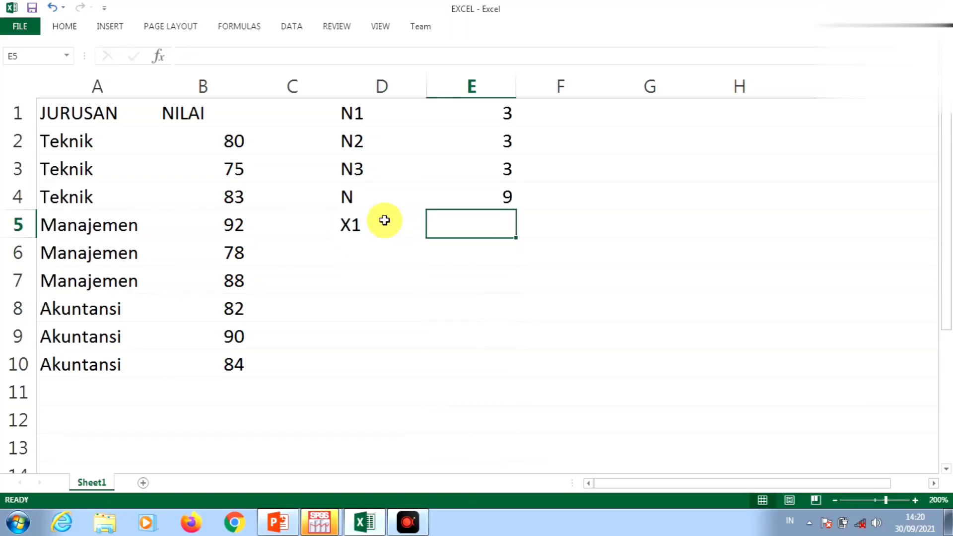
{"action": "type", "text": "=AVE"}
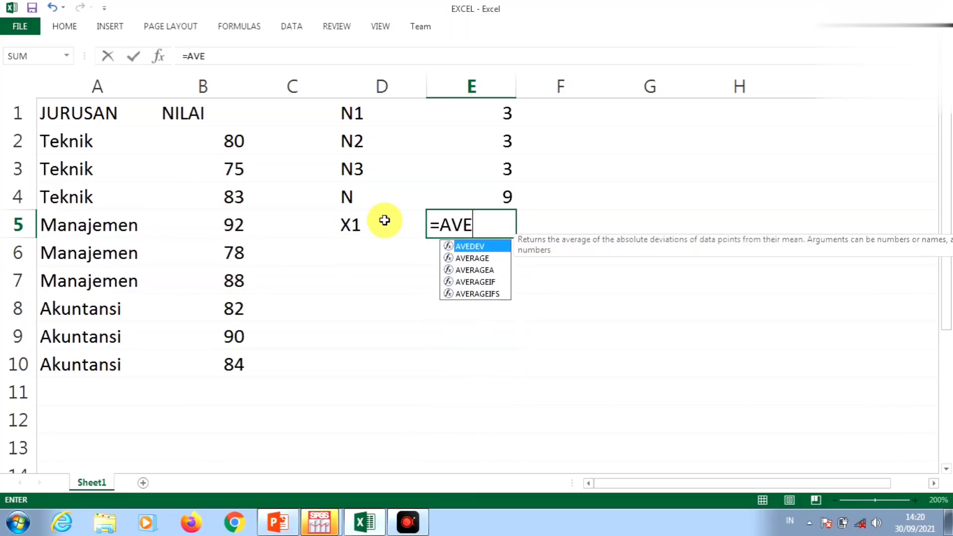
{"action": "type", "text": "RAGE"}
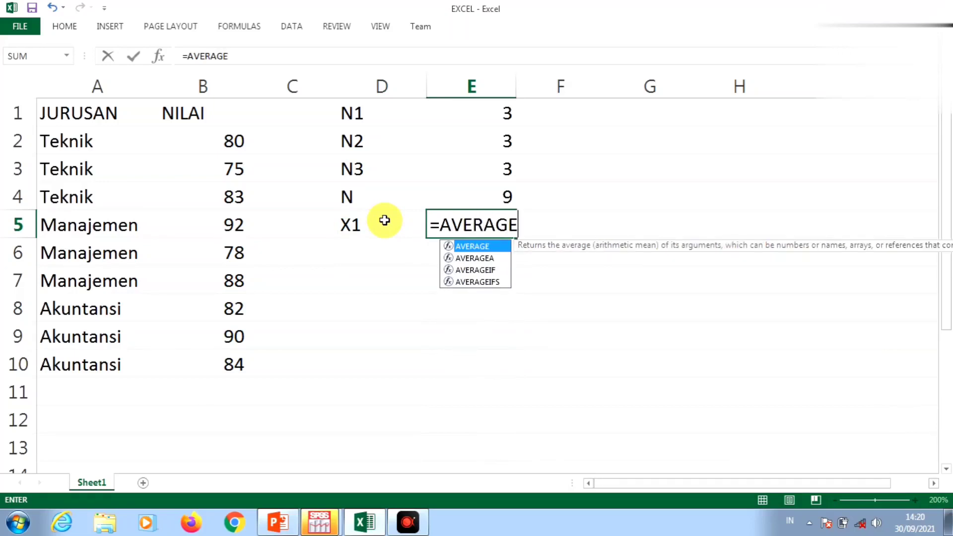
{"action": "type", "text": "("}
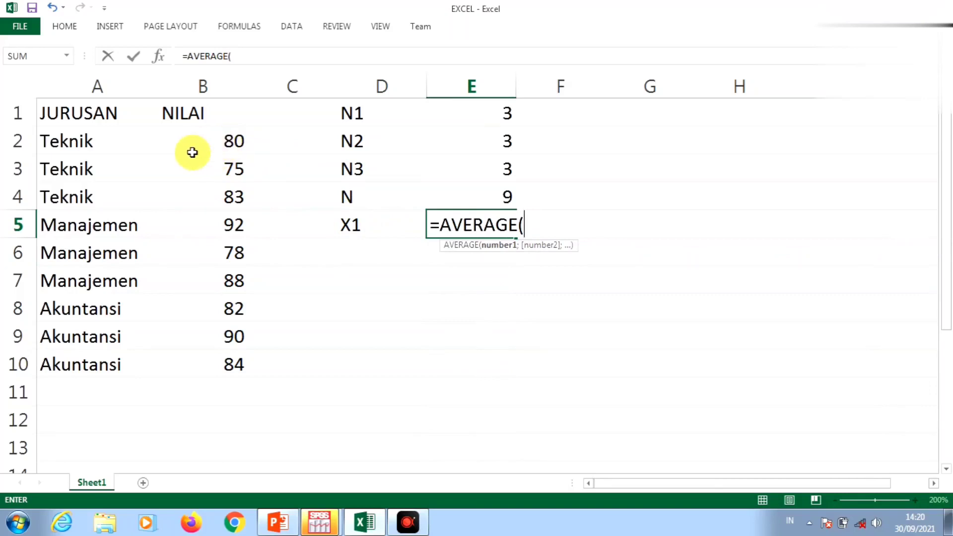
{"action": "left_click_drag", "start_coordinate": [204, 139], "coordinate": [206, 199]}
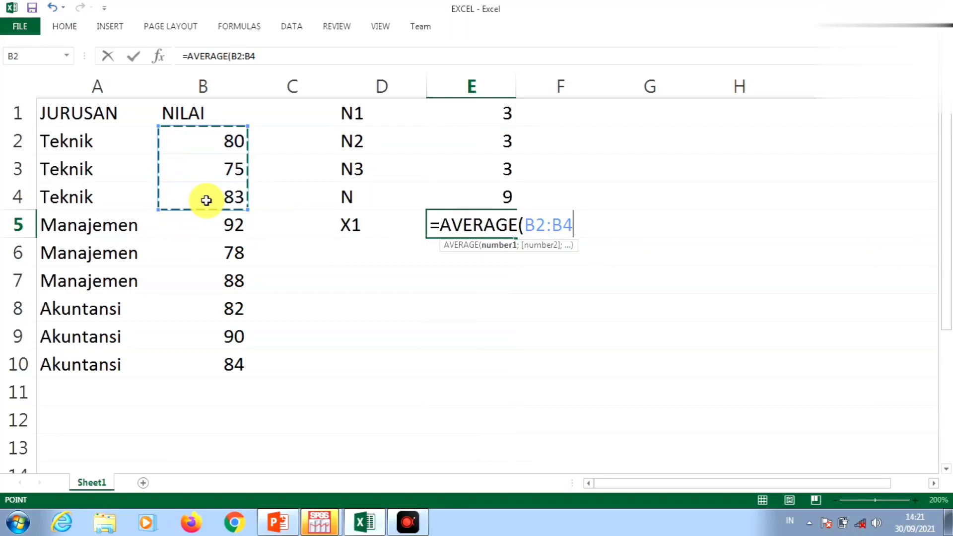
{"action": "type", "text": ")"}
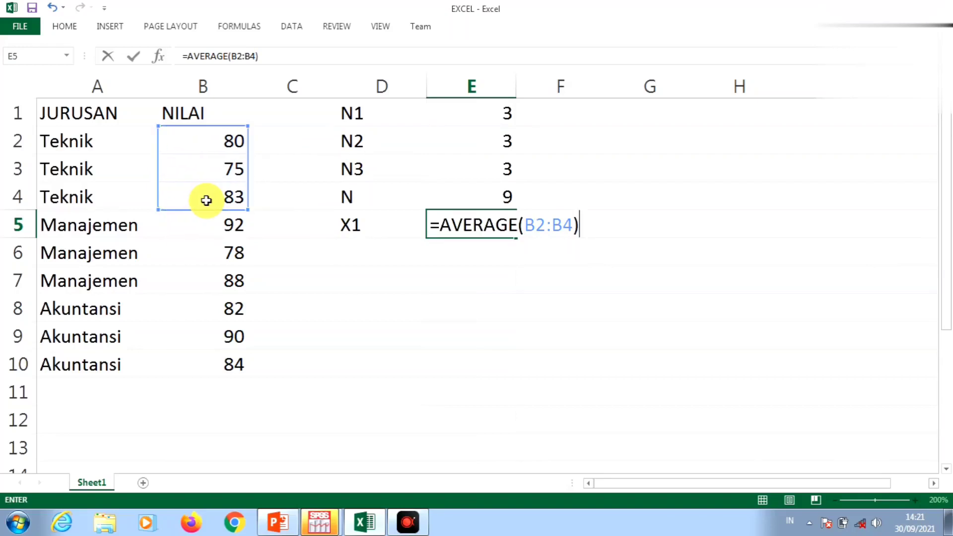
{"action": "key", "text": "Return"}
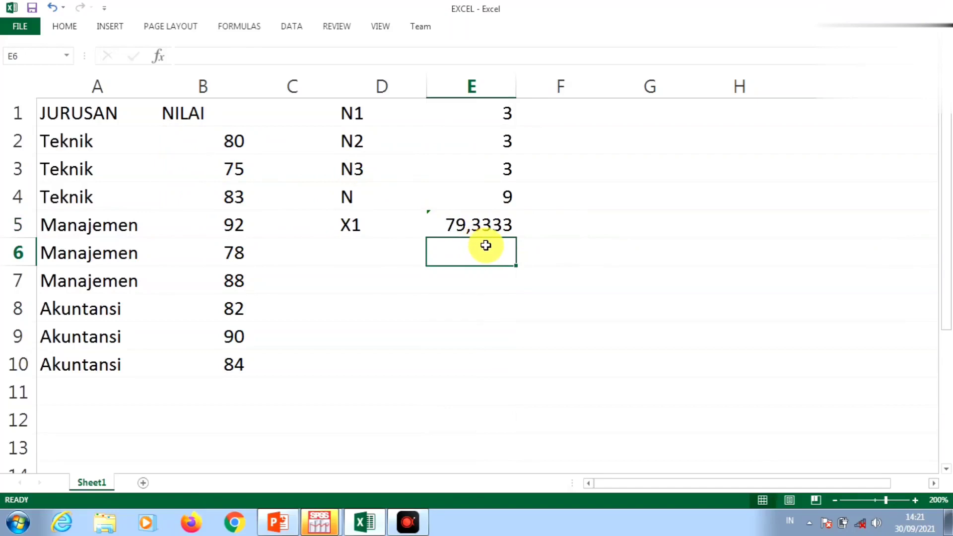
Label D6 as X2 and calculate the mean Manajemen score in E6 with =AVERAGE(B5:B7).
{"action": "left_click", "coordinate": [384, 251]}
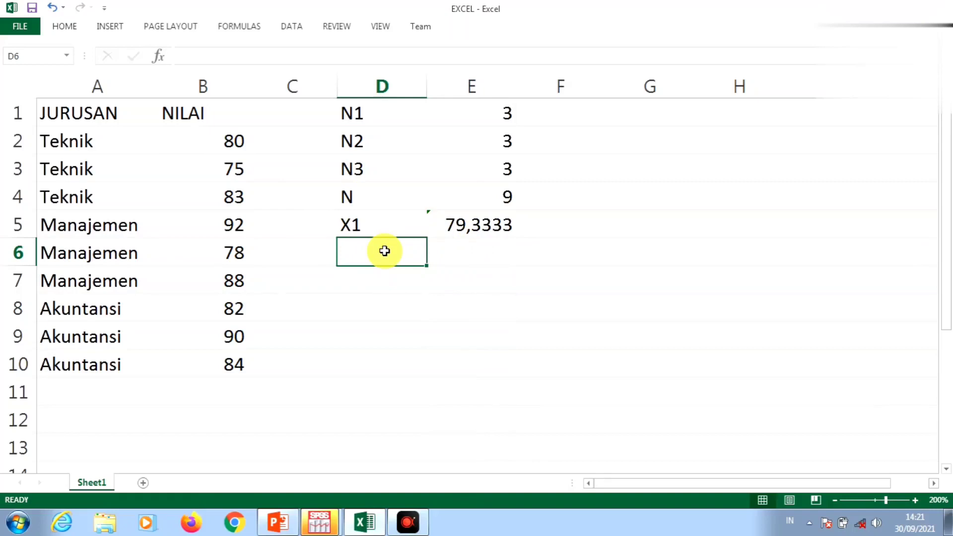
{"action": "type", "text": "X2"}
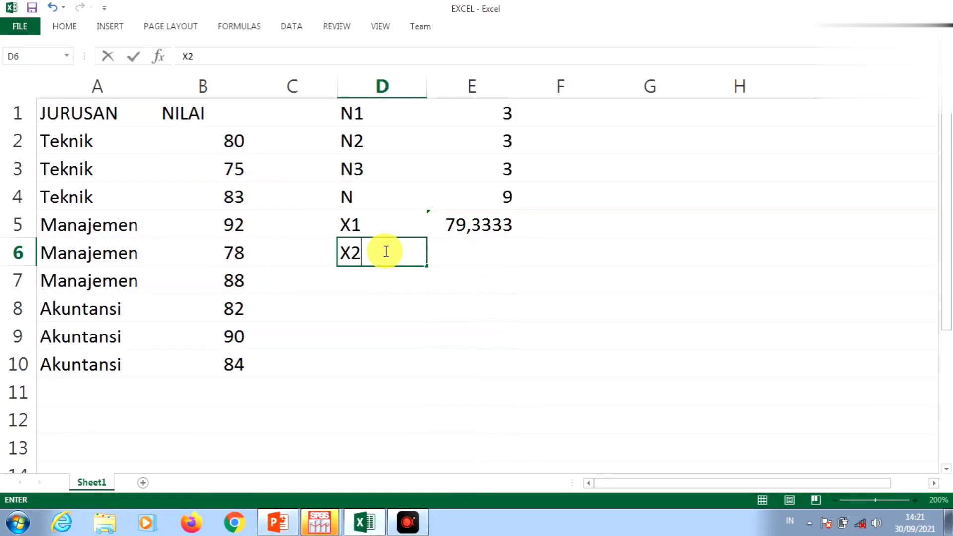
{"action": "key", "text": "Tab"}
{"action": "type", "text": "="}
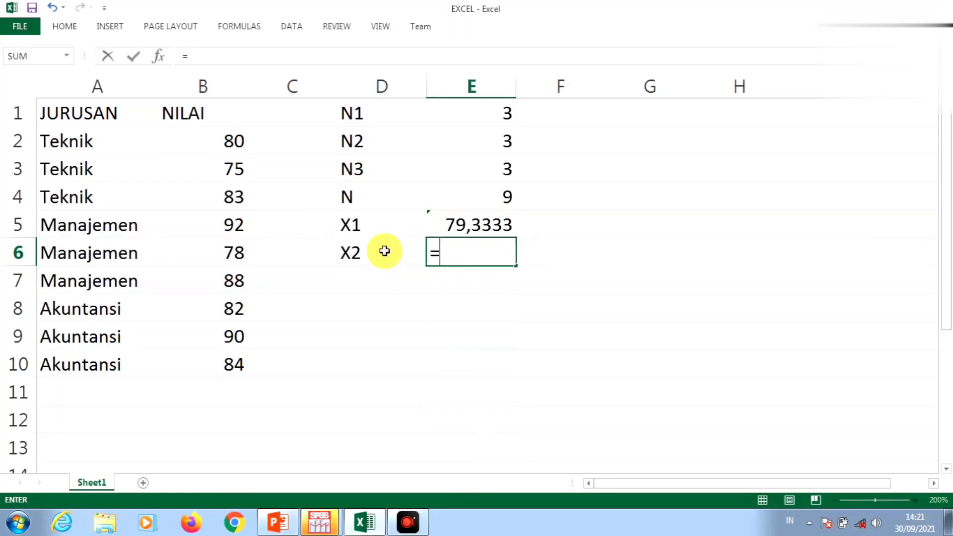
{"action": "type", "text": "AVERA"}
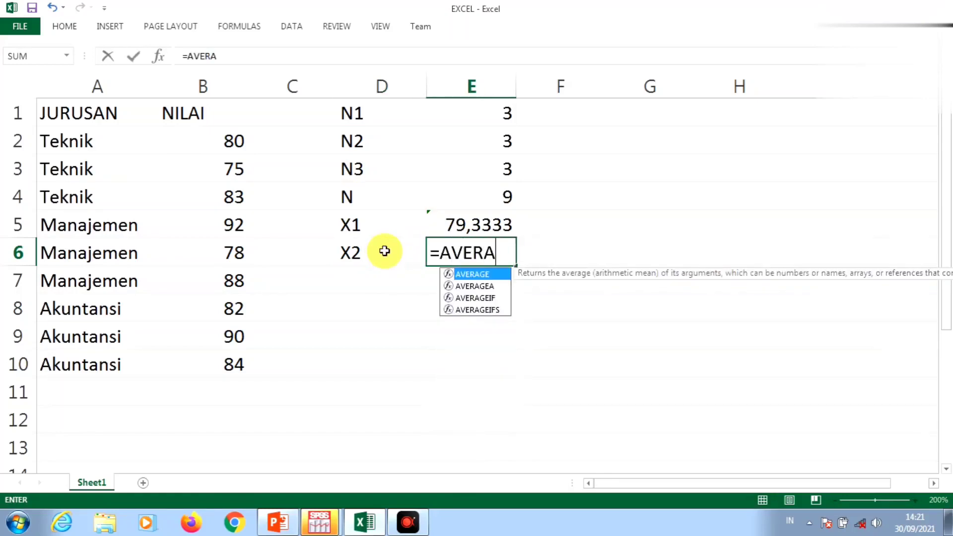
{"action": "type", "text": "GE("}
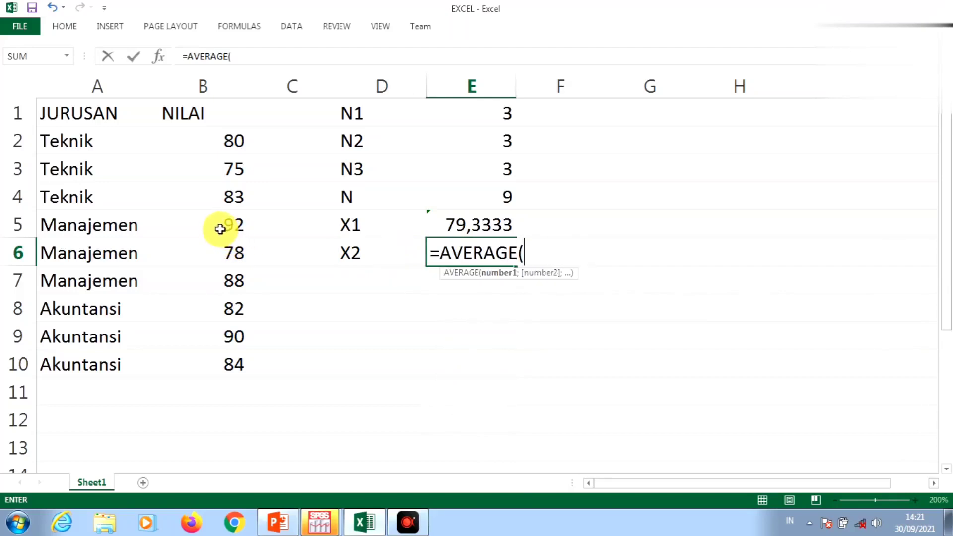
{"action": "left_click_drag", "start_coordinate": [220, 227], "coordinate": [222, 276]}
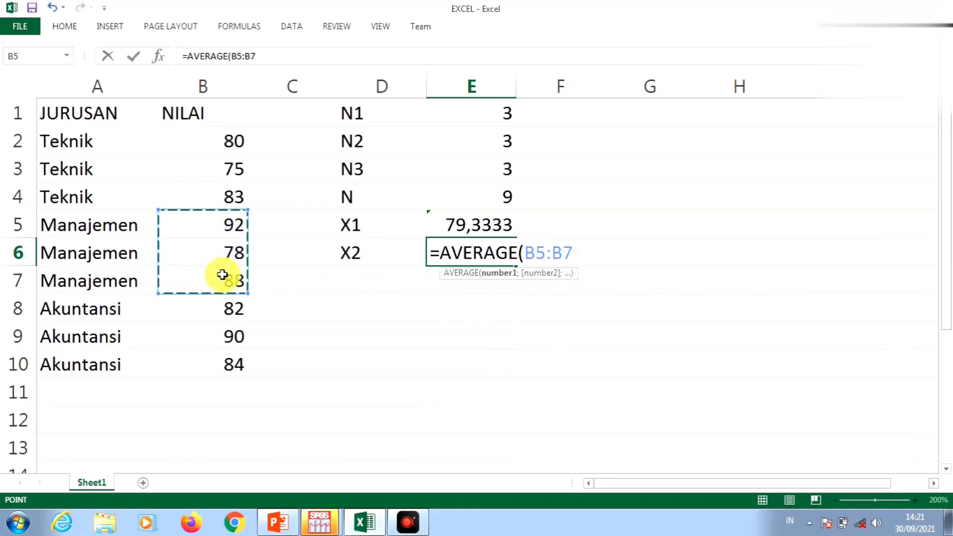
{"action": "type", "text": ")"}
{"action": "key", "text": "Return"}
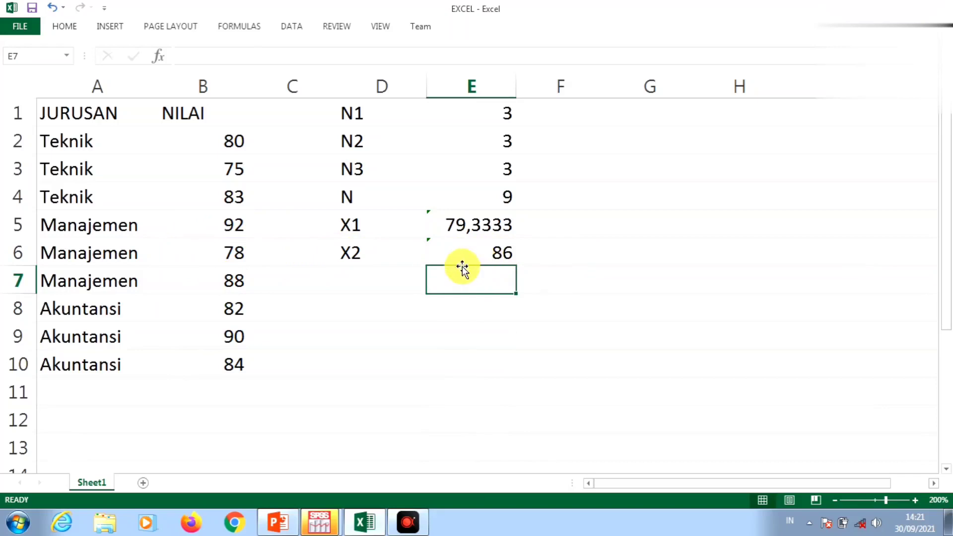
Label D7 as X3 and calculate the mean Akuntansi score in E7 with =AVERAGE(B8:B10).
{"action": "left_click", "coordinate": [387, 280]}
{"action": "left_click", "coordinate": [388, 281]}
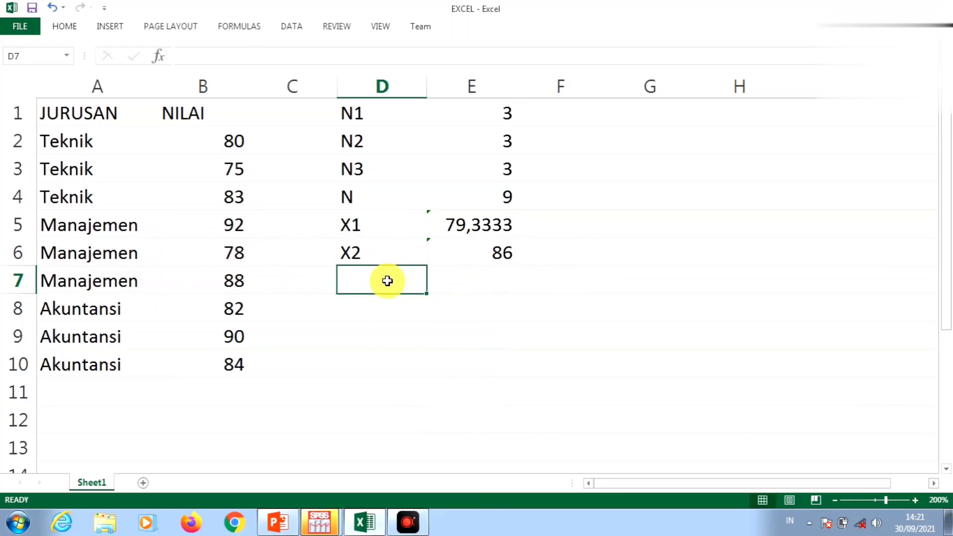
{"action": "type", "text": "X3"}
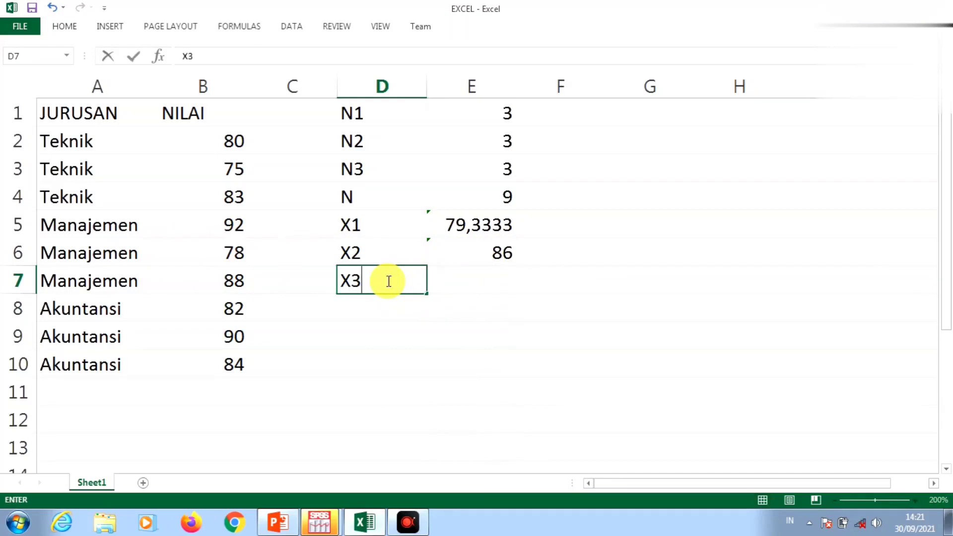
{"action": "key", "text": "Tab"}
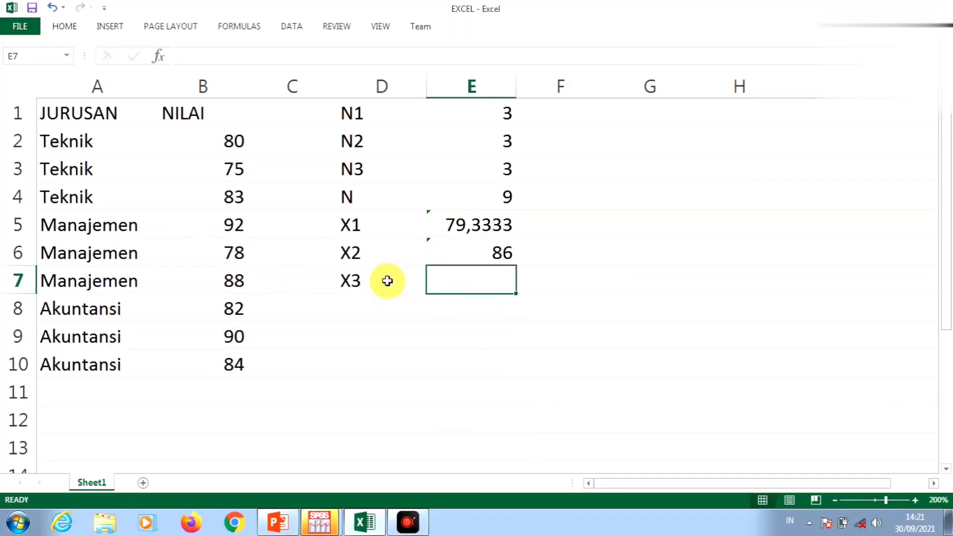
{"action": "type", "text": "=AVER"}
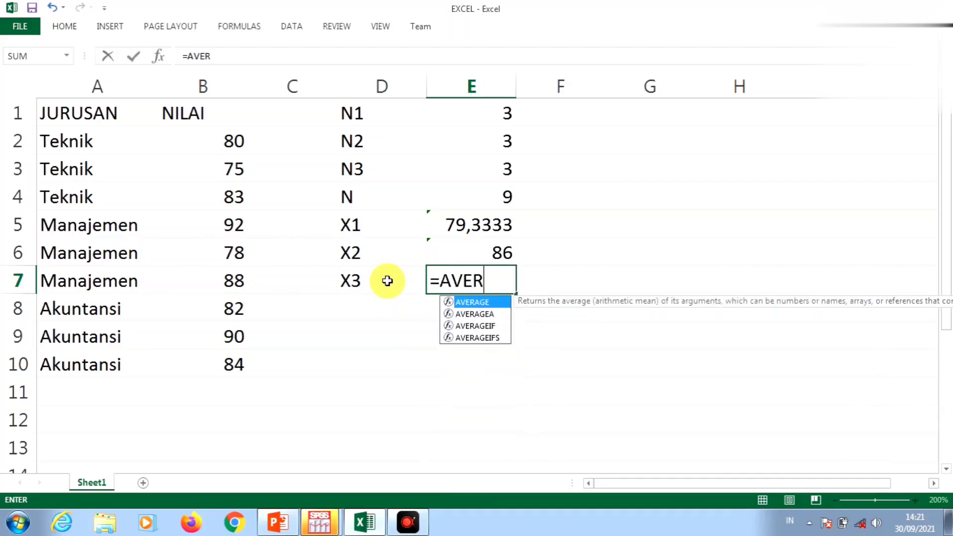
{"action": "type", "text": "AGE("}
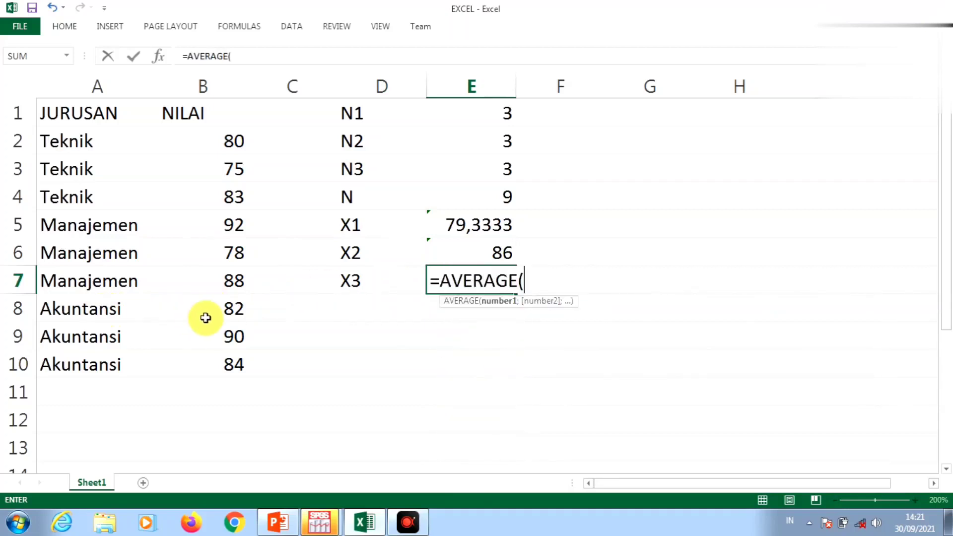
{"action": "left_click_drag", "start_coordinate": [226, 308], "coordinate": [226, 354]}
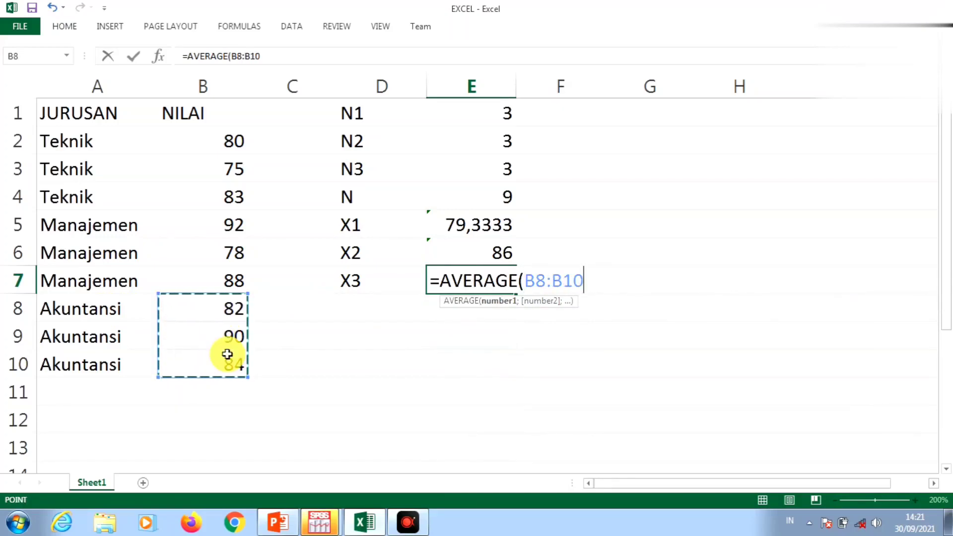
{"action": "type", "text": ")"}
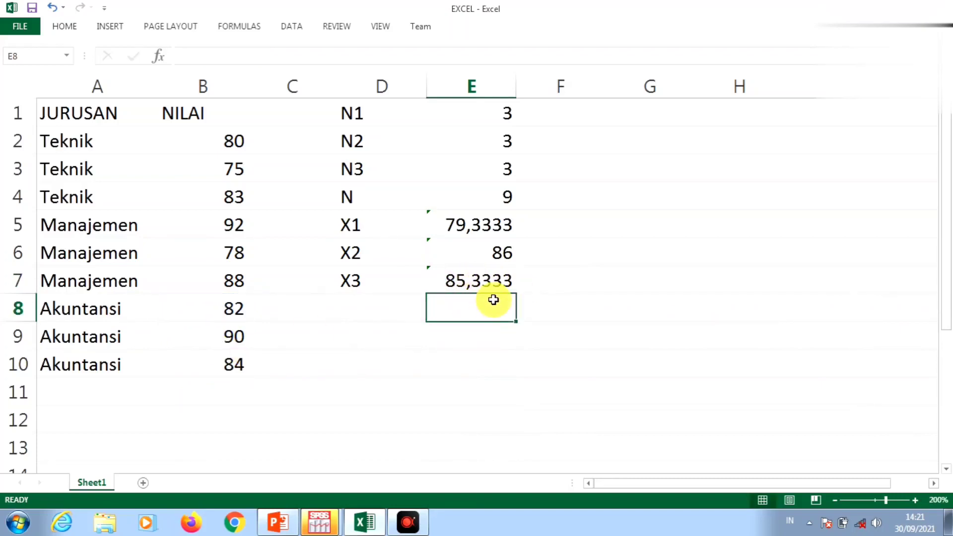
Label D8 as X and calculate the overall mean score in E8 with =AVERAGE(B2:B10).
{"action": "left_click", "coordinate": [390, 306]}
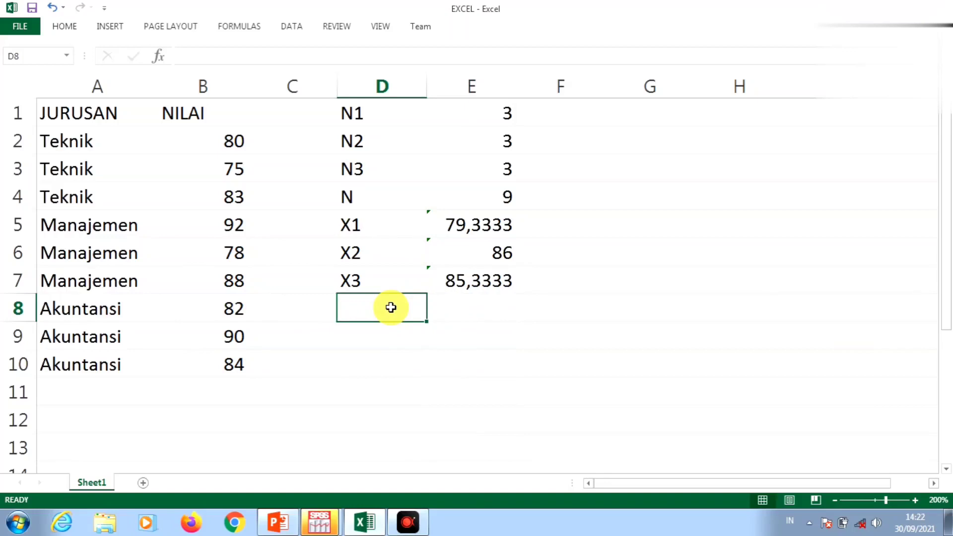
{"action": "type", "text": "X"}
{"action": "key", "text": "Tab"}
{"action": "type", "text": "="}
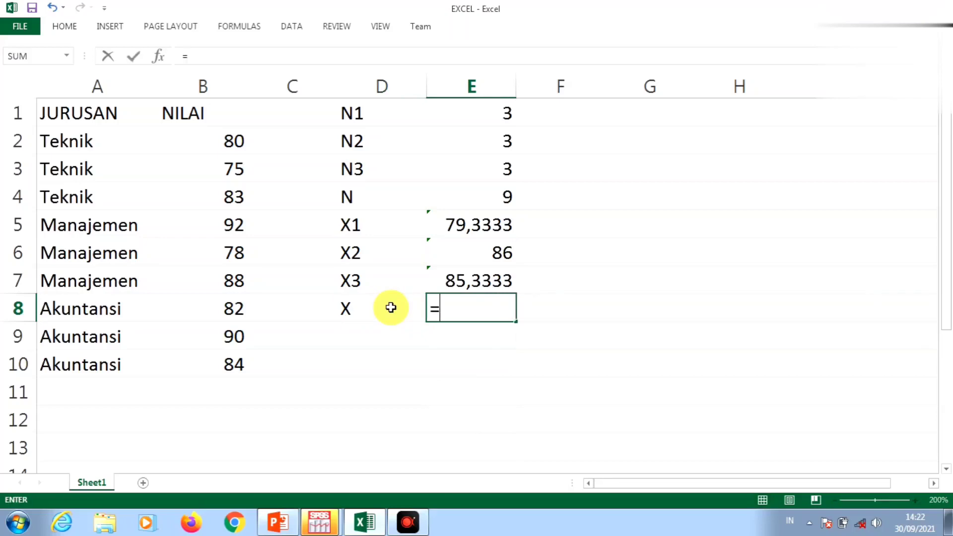
{"action": "type", "text": "AVERAGE("}
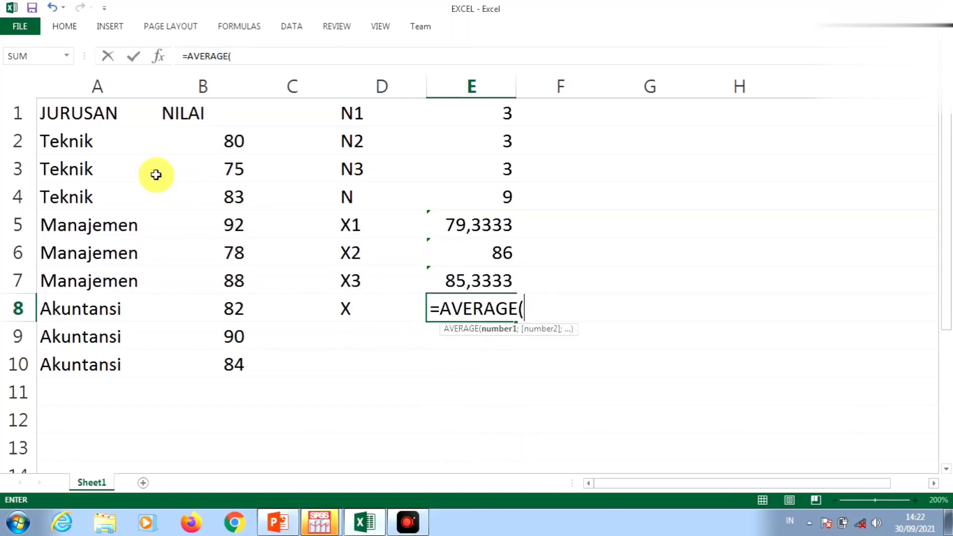
{"action": "left_click_drag", "start_coordinate": [210, 142], "coordinate": [211, 355]}
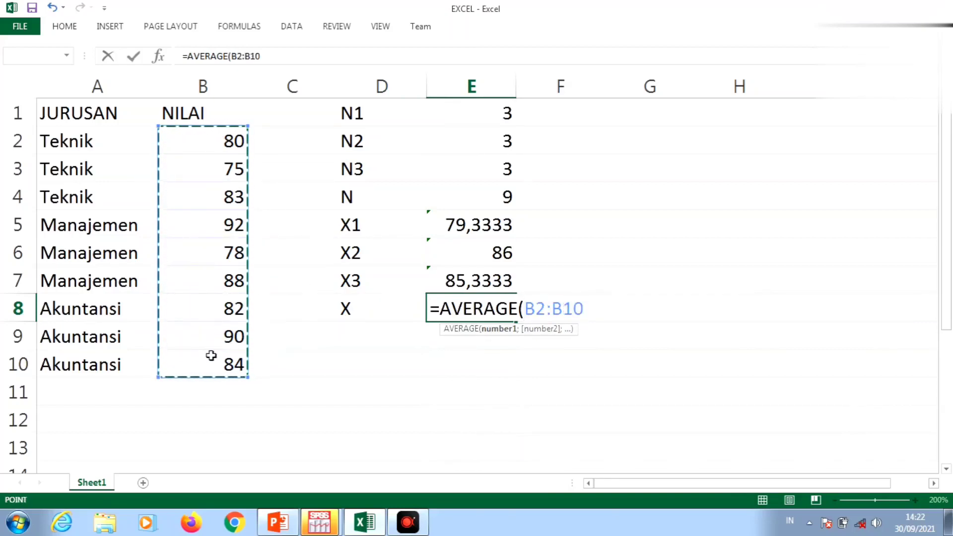
{"action": "type", "text": ")"}
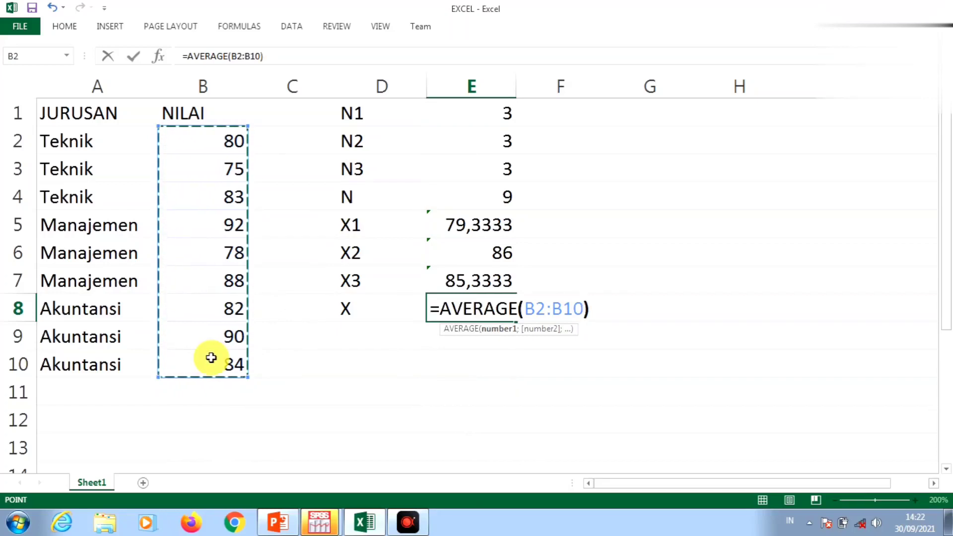
{"action": "key", "text": "Return"}
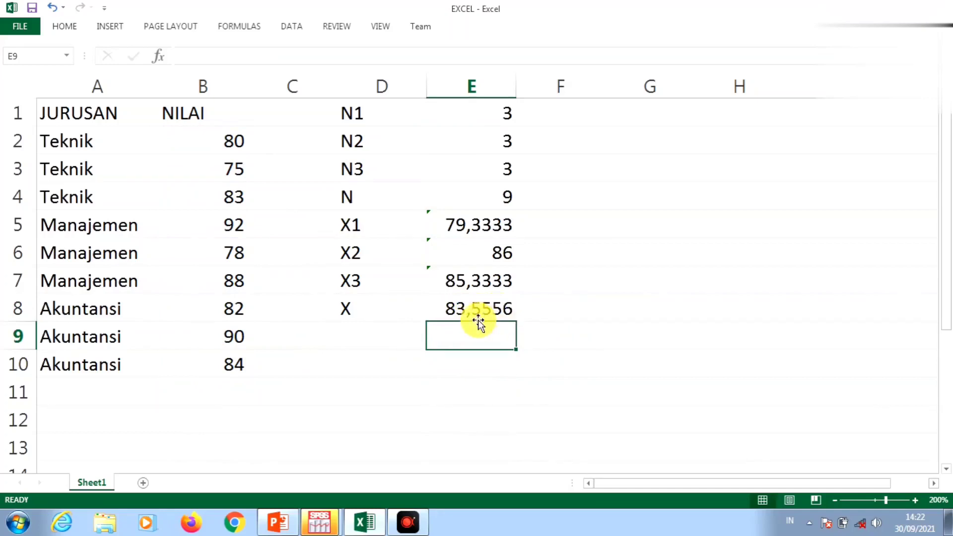
Label D9 as S1 and calculate the Teknik standard deviation in E9 with =STDEV(B2:B4).
{"action": "left_click", "coordinate": [381, 333]}
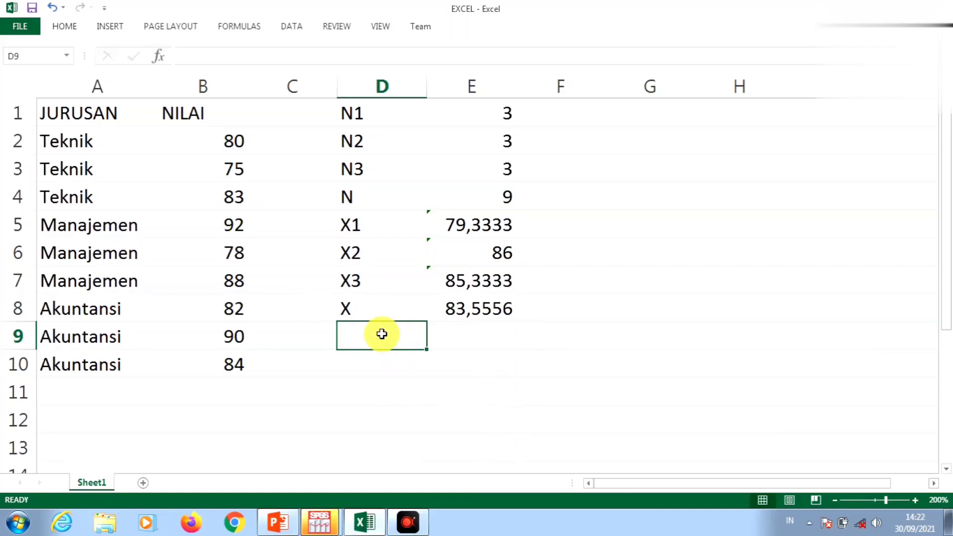
{"action": "type", "text": "S1"}
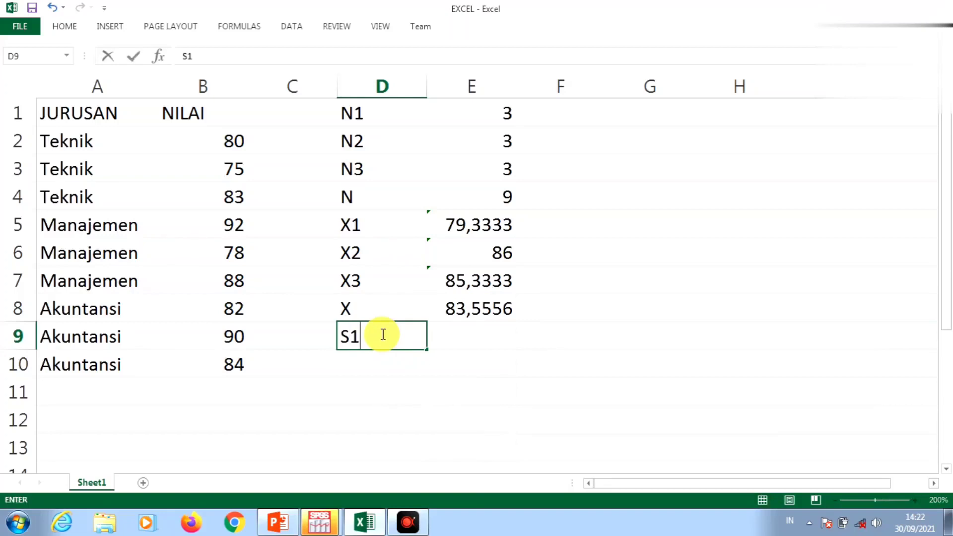
{"action": "key", "text": "Tab"}
{"action": "type", "text": "=STDEV("}
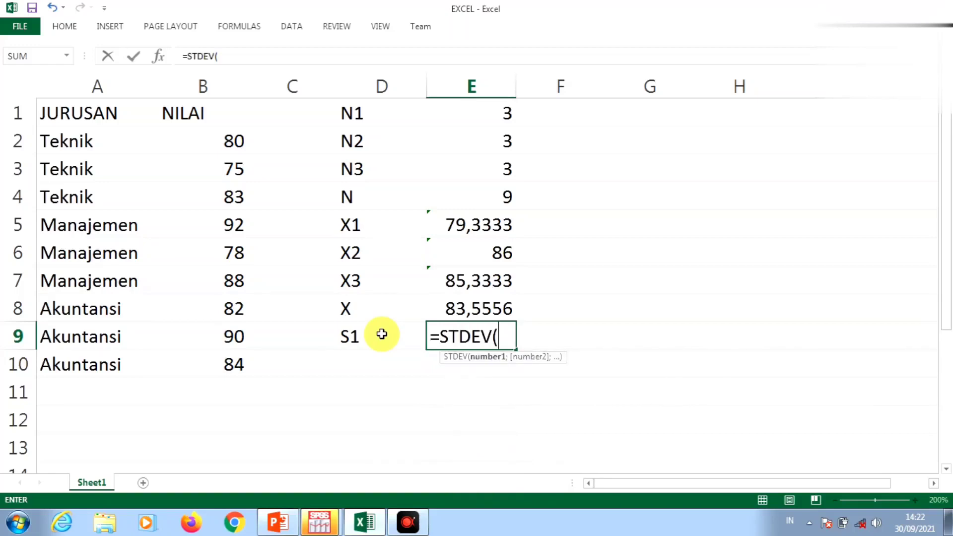
{"action": "left_click", "coordinate": [215, 137]}
{"action": "left_click_drag", "start_coordinate": [215, 137], "coordinate": [215, 191]}
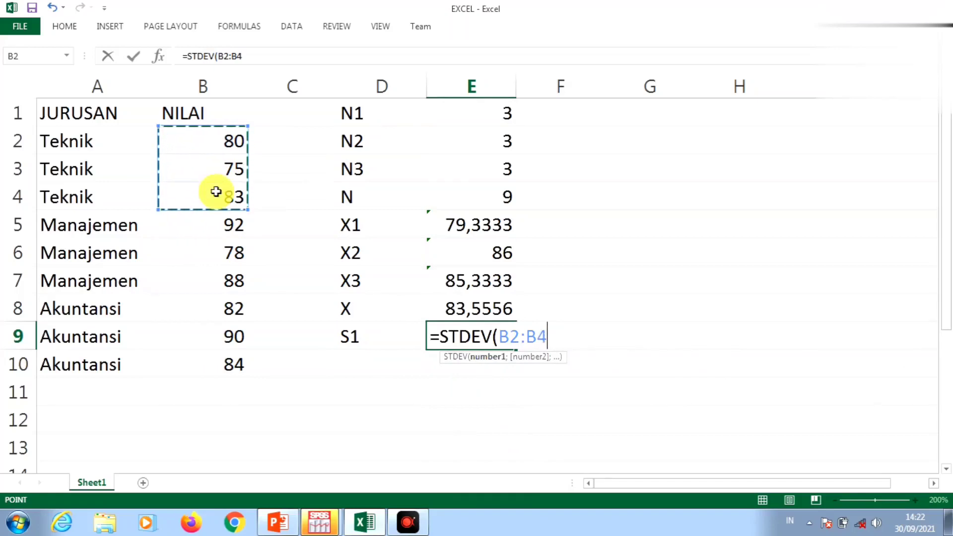
{"action": "type", "text": ")"}
{"action": "key", "text": "ctrl+Return"}
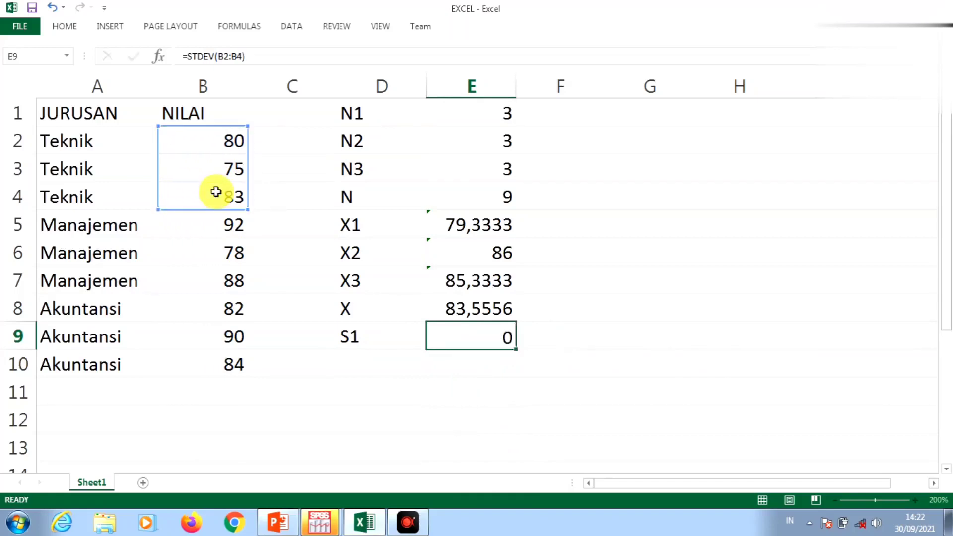
{"action": "key", "text": "Return"}
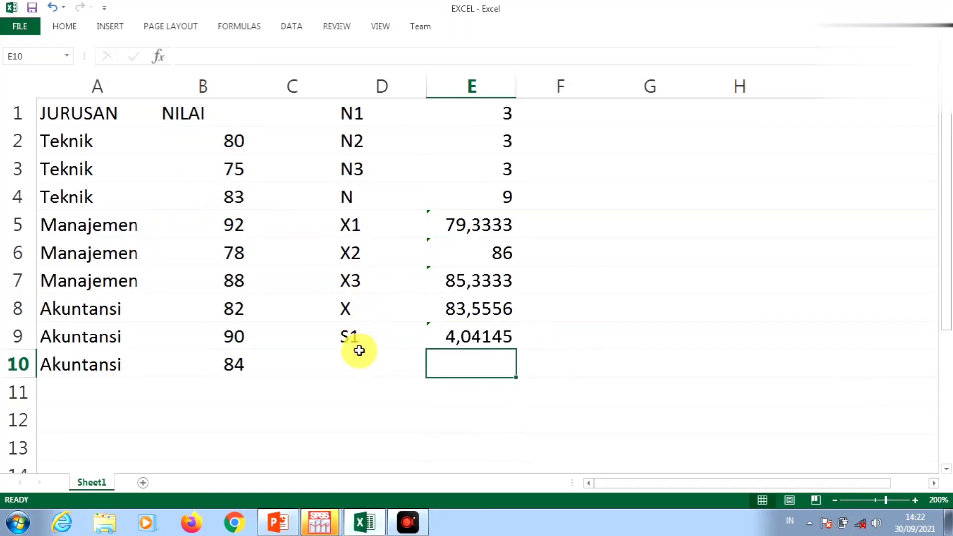
Label D10 as S2 and calculate the Manajemen standard deviation in E10 with =STDEV(B5:B7).
{"action": "left_click", "coordinate": [358, 366]}
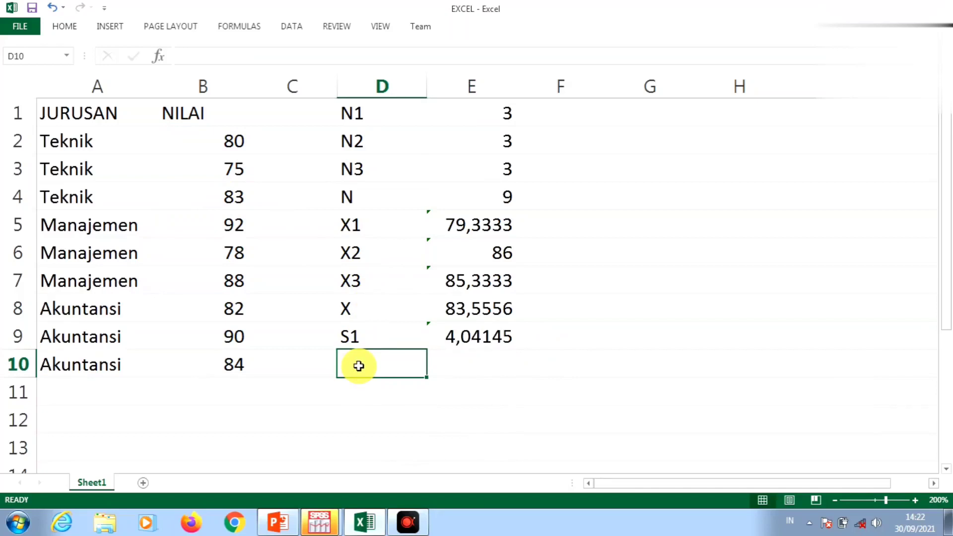
{"action": "type", "text": "S2"}
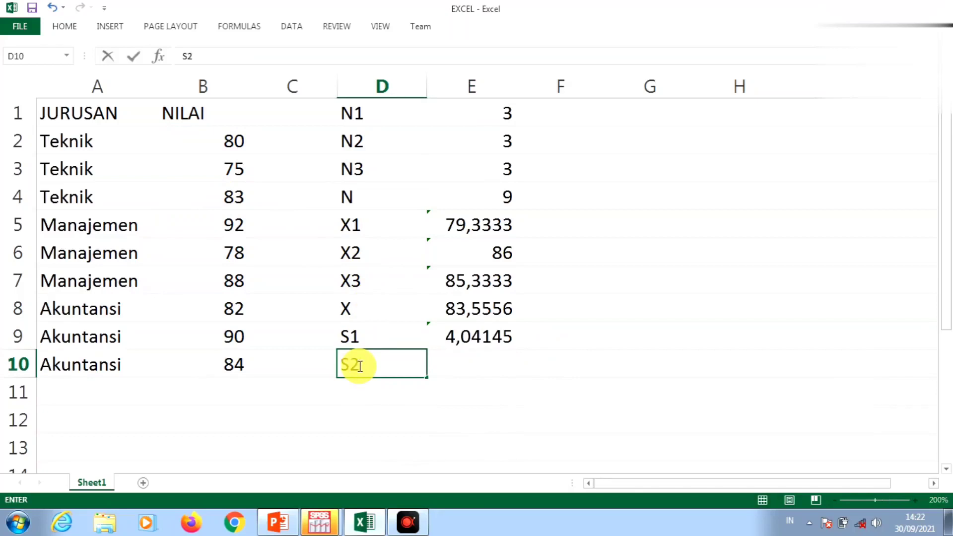
{"action": "key", "text": "Tab"}
{"action": "type", "text": "="}
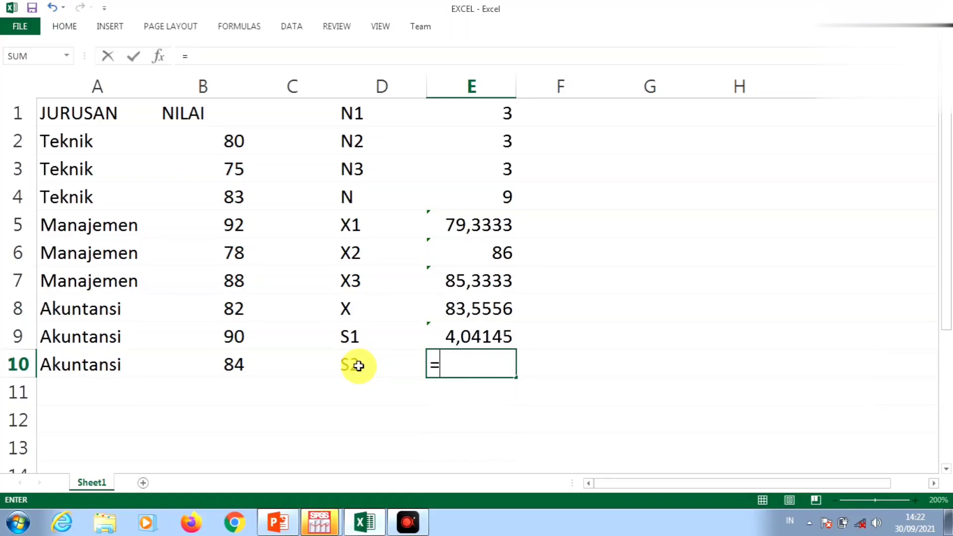
{"action": "type", "text": "STDEV"}
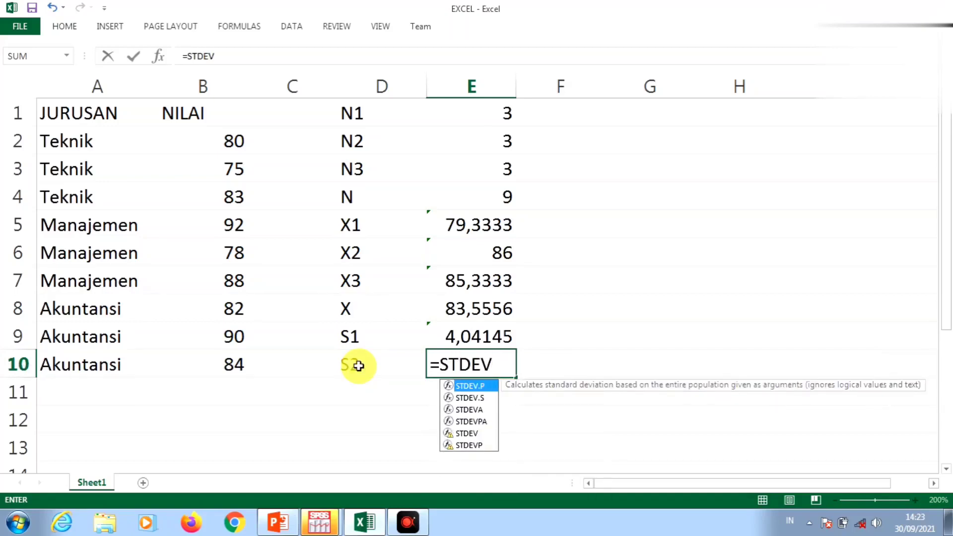
{"action": "type", "text": "("}
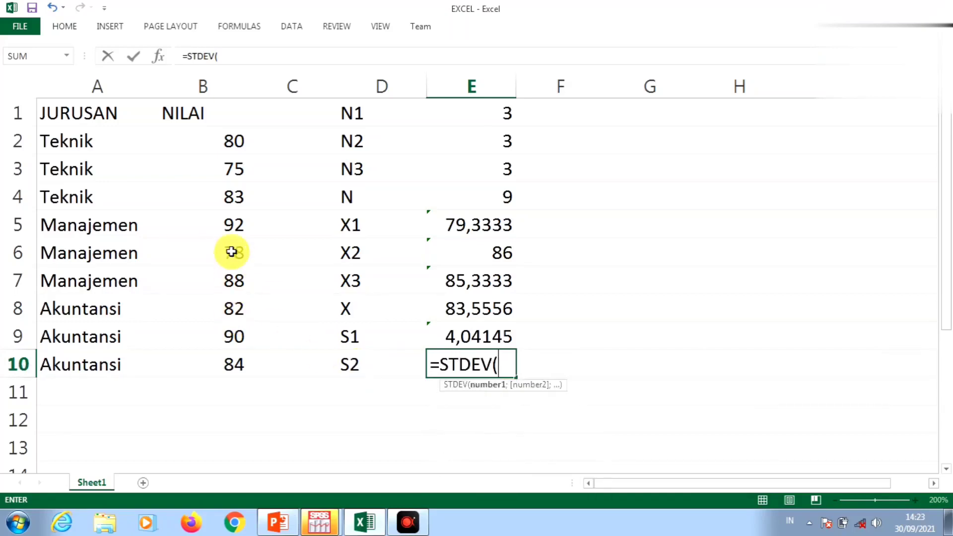
{"action": "left_click_drag", "start_coordinate": [221, 221], "coordinate": [221, 273]}
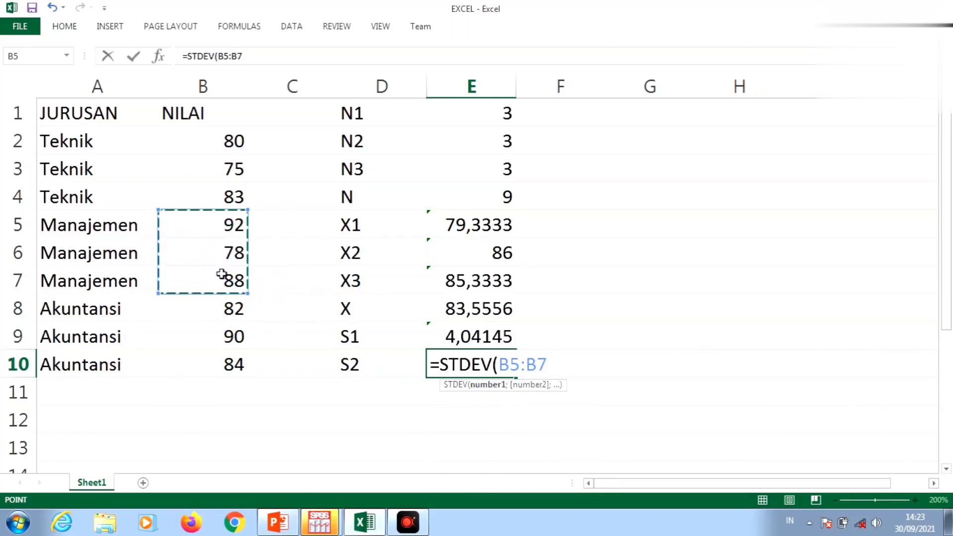
{"action": "type", "text": ")"}
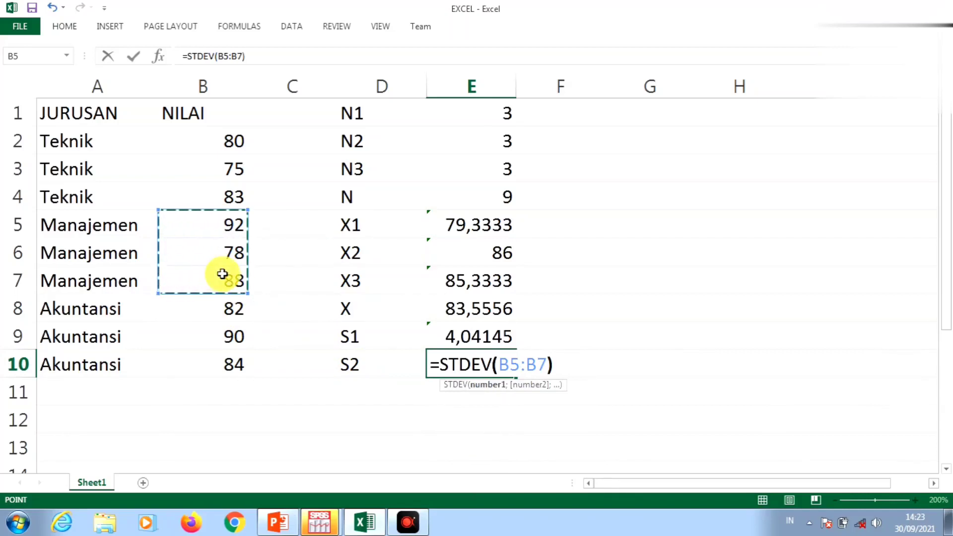
{"action": "key", "text": "Return"}
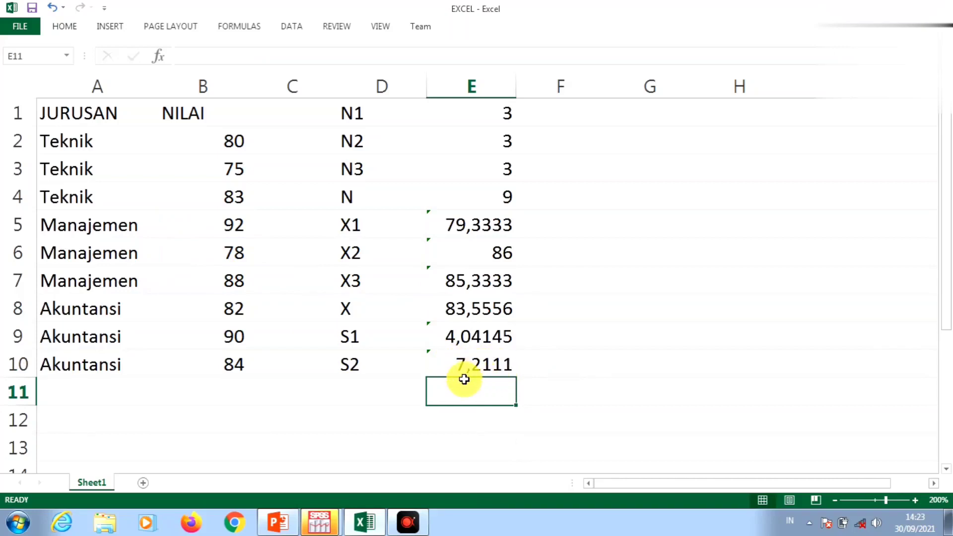
Label D11 as S3 and calculate the Akuntansi standard deviation in E11 with =STDEV(B8:B10).
{"action": "left_click", "coordinate": [379, 387]}
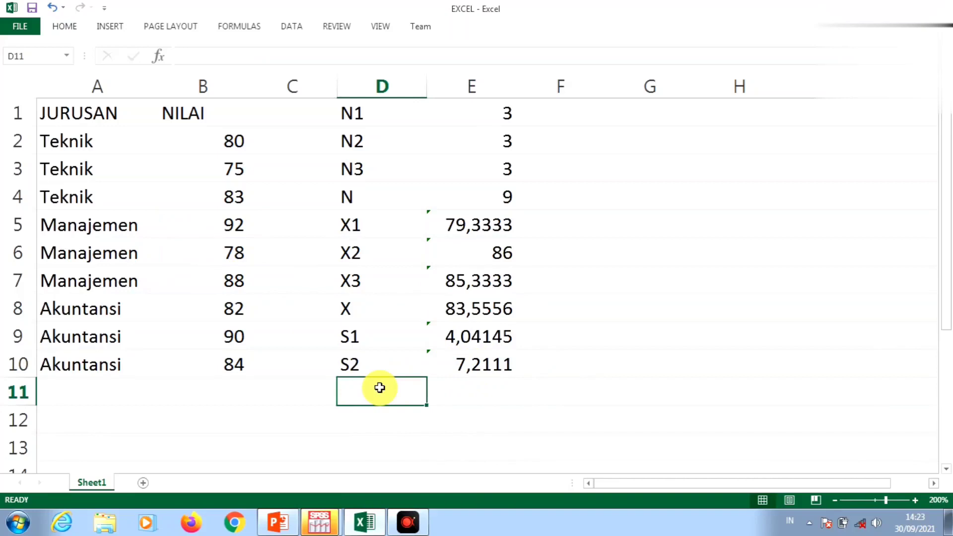
{"action": "type", "text": "S3"}
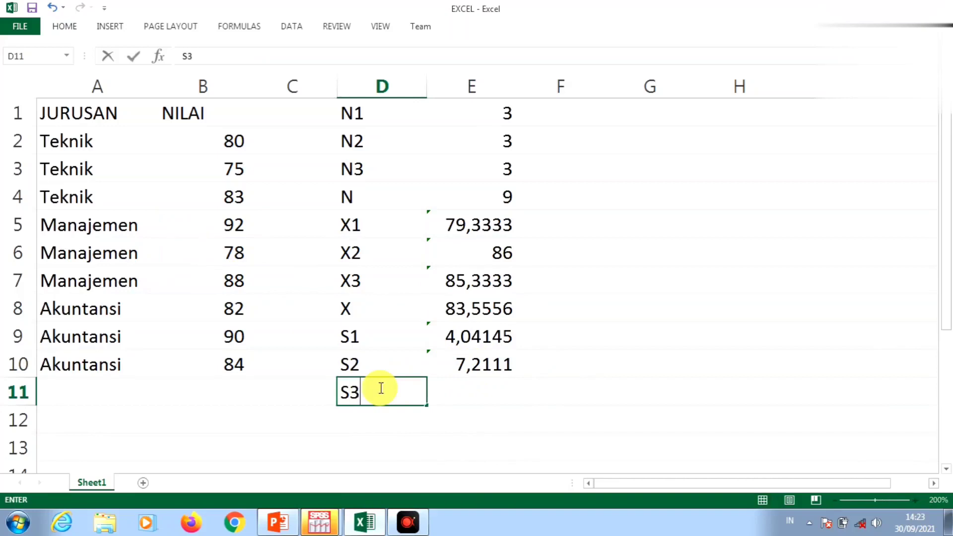
{"action": "key", "text": "Tab"}
{"action": "type", "text": "=A"}
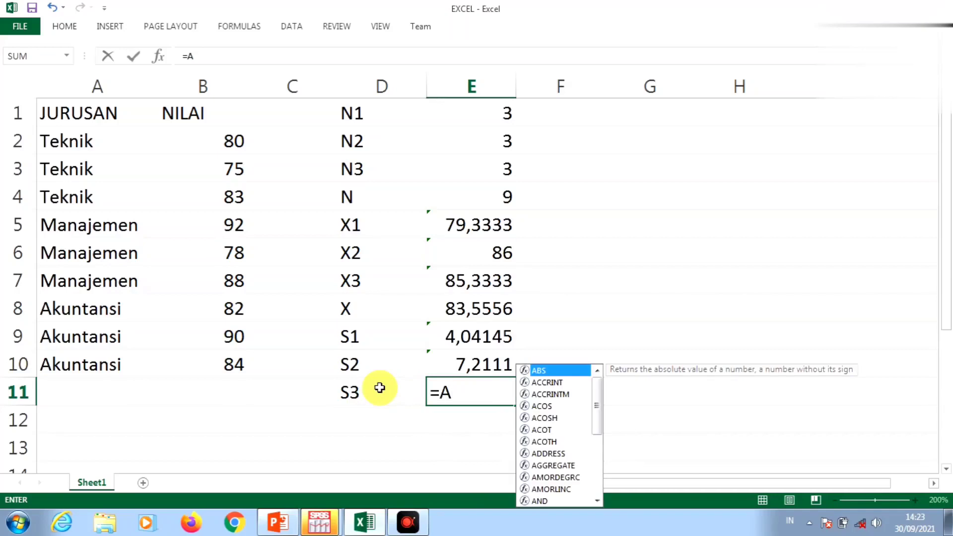
{"action": "key", "text": "BackSpace"}
{"action": "type", "text": "STDEV("}
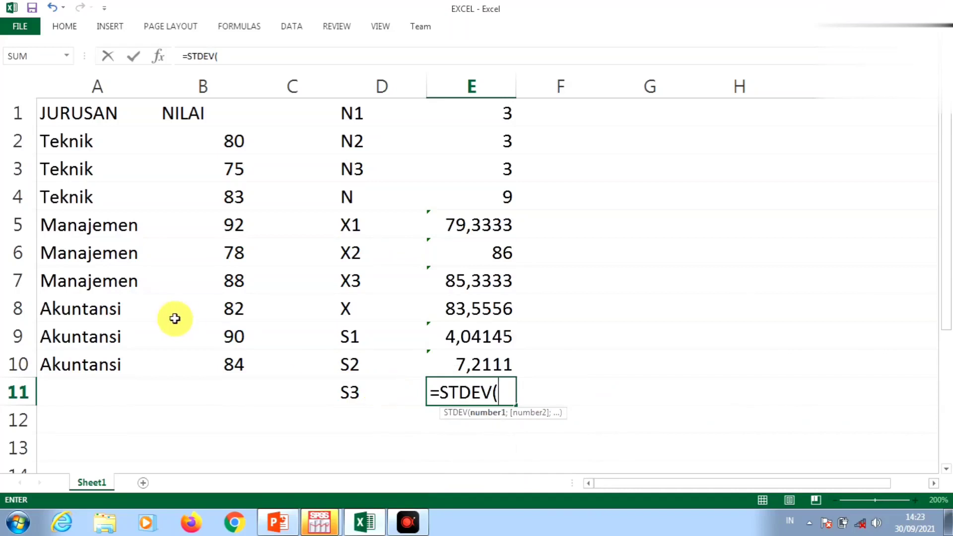
{"action": "left_click_drag", "start_coordinate": [204, 307], "coordinate": [208, 354]}
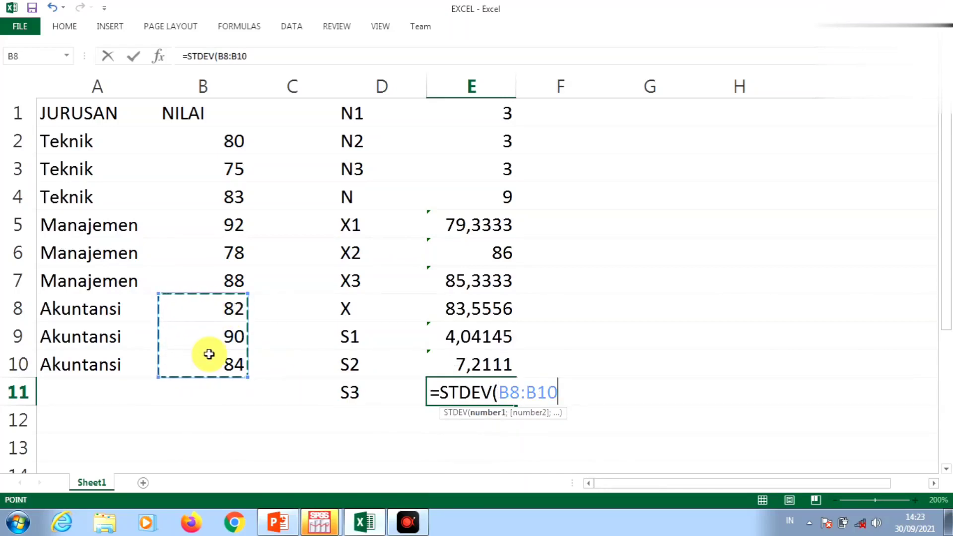
{"action": "type", "text": ")"}
{"action": "key", "text": "Return"}
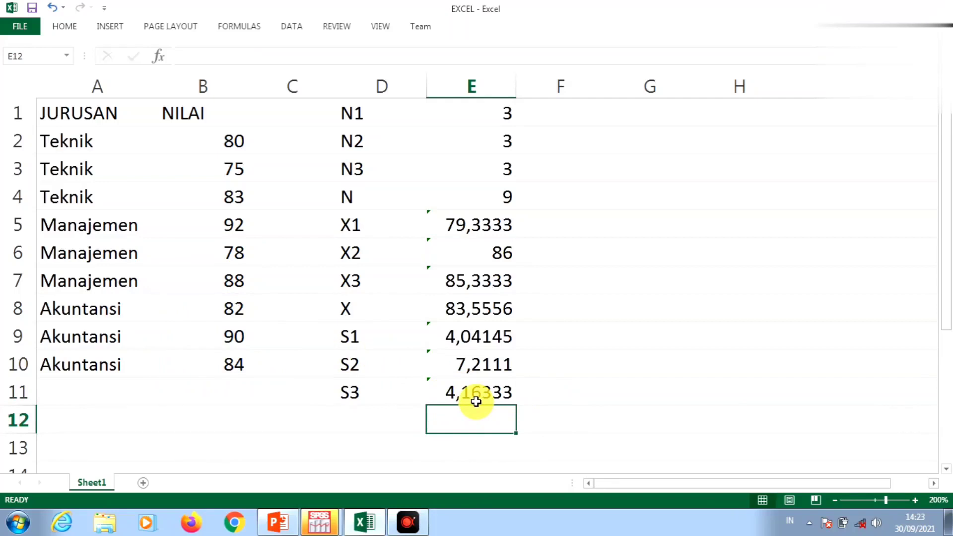
Label D12 as K and enter 3 in E12 as the number of groups.
{"action": "left_click", "coordinate": [368, 416]}
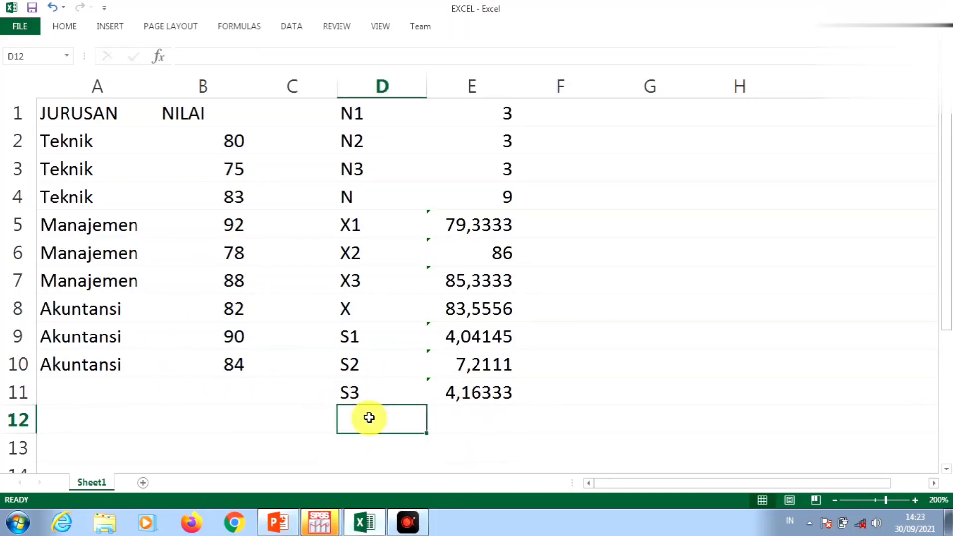
{"action": "type", "text": "K"}
{"action": "key", "text": "Tab"}
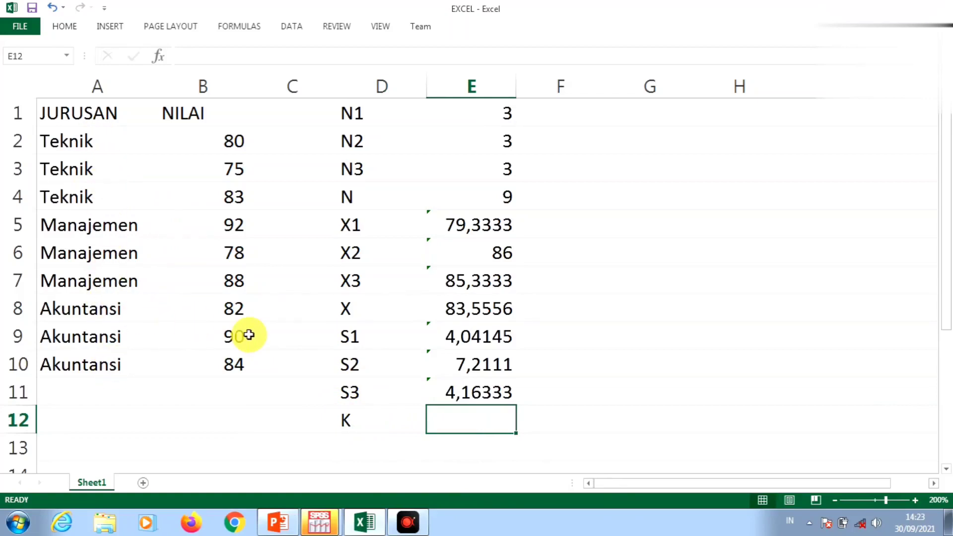
{"action": "type", "text": "3"}
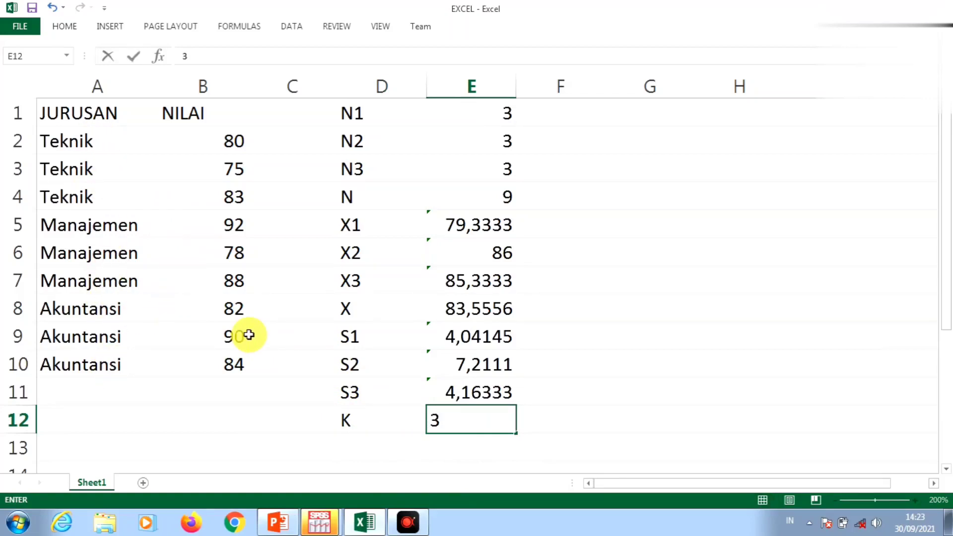
{"action": "key", "text": "Return"}
{"action": "key", "text": "Left"}
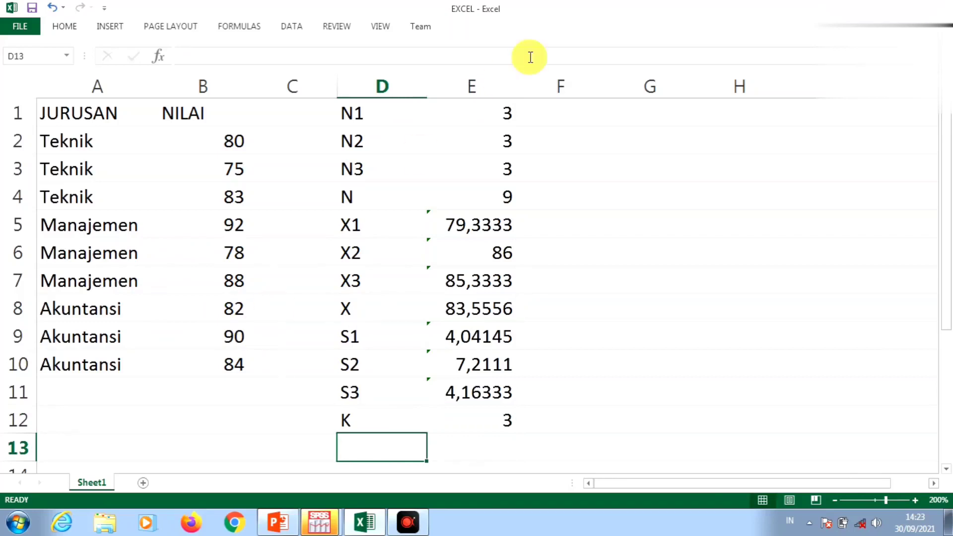
Label G1 as DF1 and calculate the between-groups degrees of freedom in H1 with =E12-1.
{"action": "left_click", "coordinate": [643, 110]}
{"action": "type", "text": "DF1"}
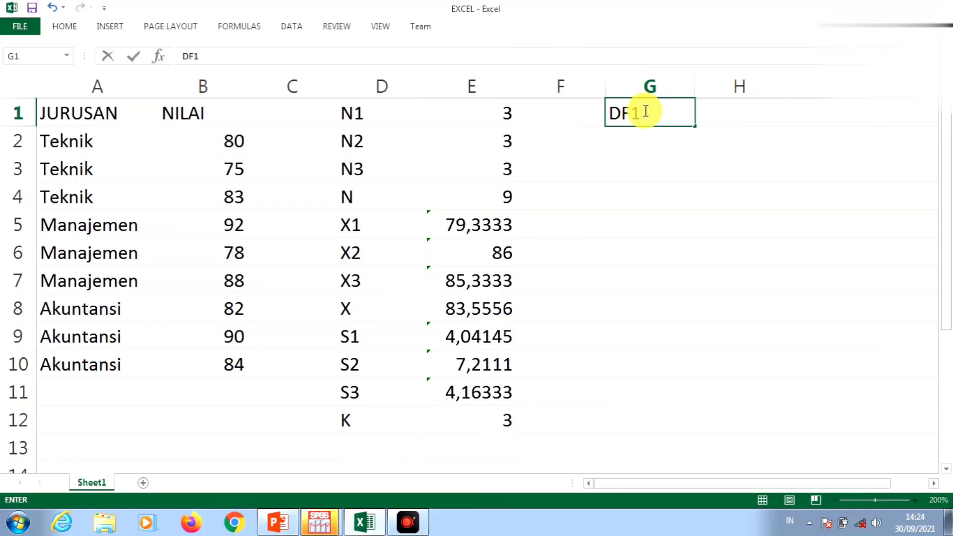
{"action": "key", "text": "Tab"}
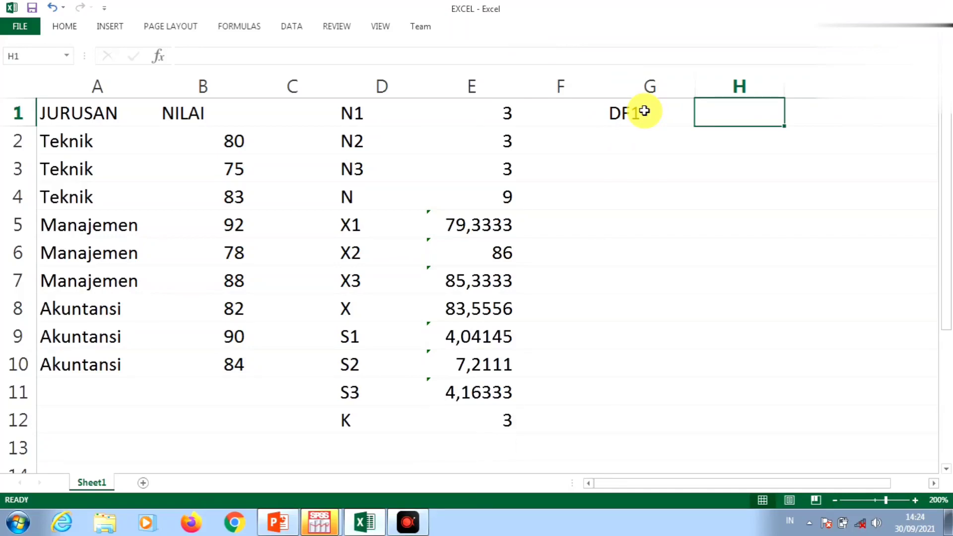
{"action": "type", "text": "="}
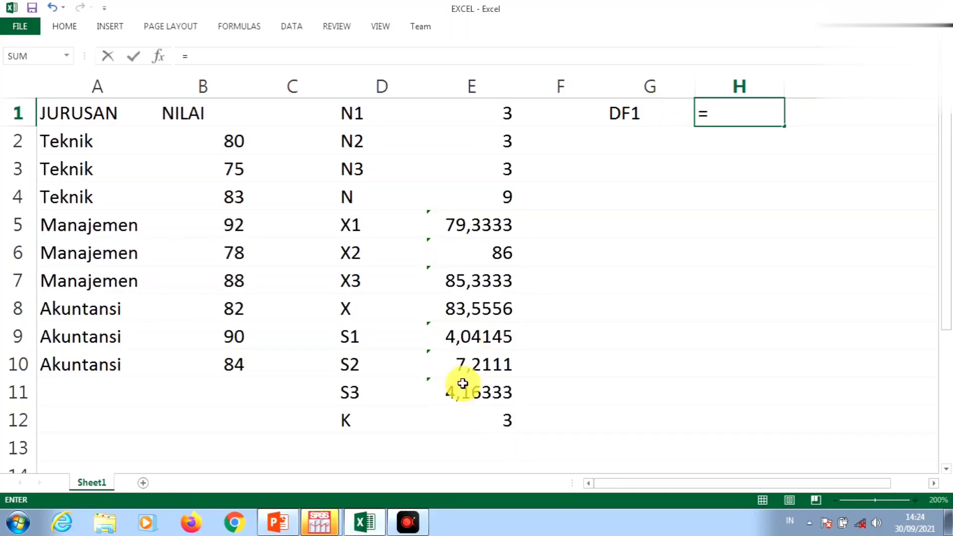
{"action": "left_click", "coordinate": [479, 420]}
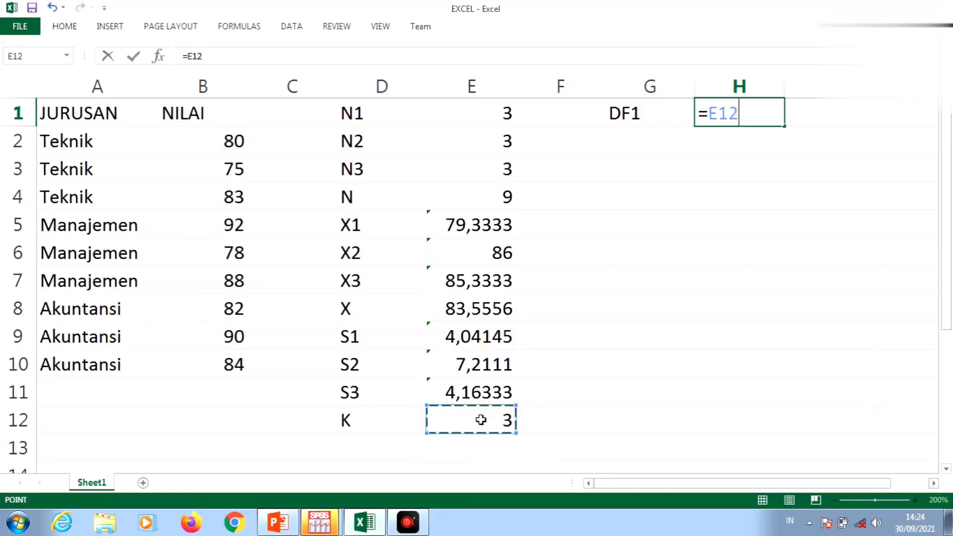
{"action": "type", "text": "-2"}
{"action": "key", "text": "BackSpace"}
{"action": "type", "text": "1"}
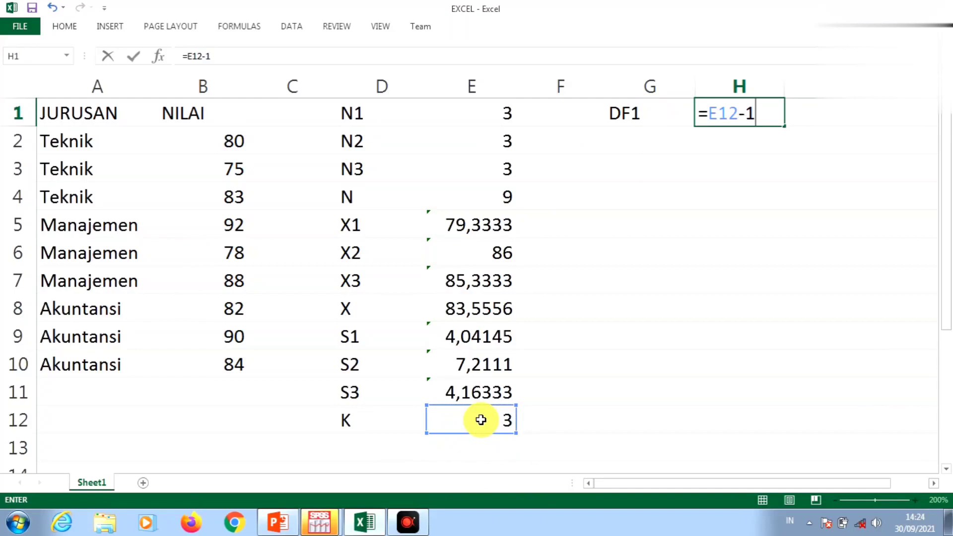
{"action": "key", "text": "Return"}
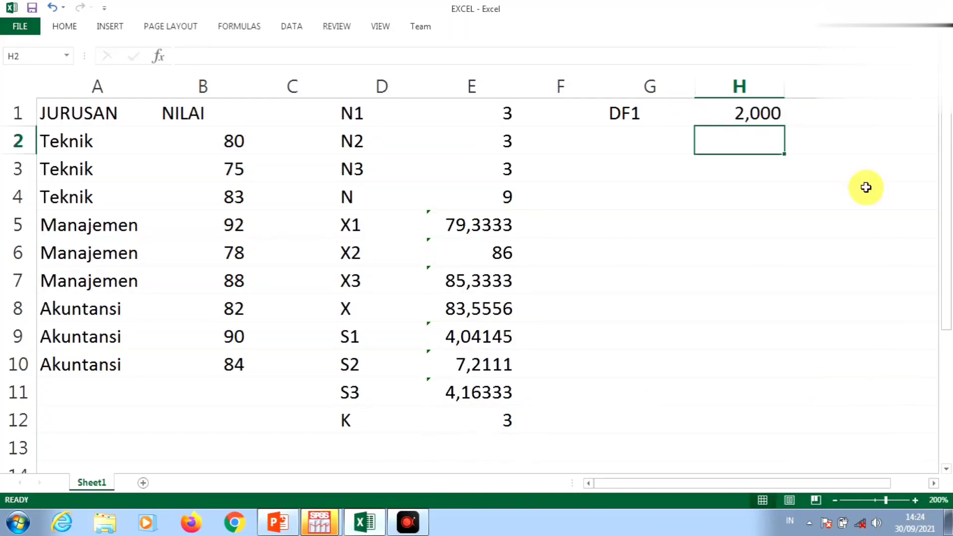
Label G2 as DF2 and calculate the within-groups degrees of freedom in H2 with =E4-E12.
{"action": "left_click", "coordinate": [627, 147]}
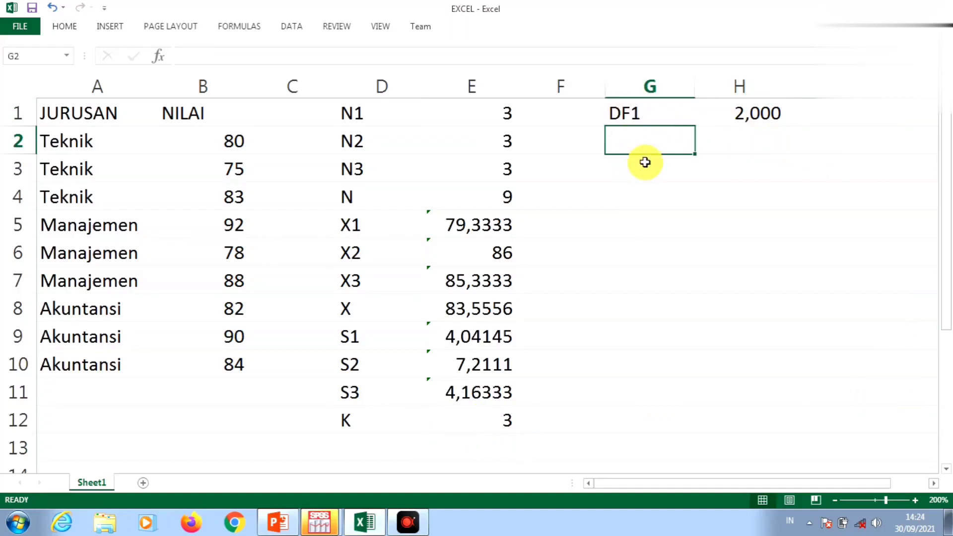
{"action": "type", "text": "DF2"}
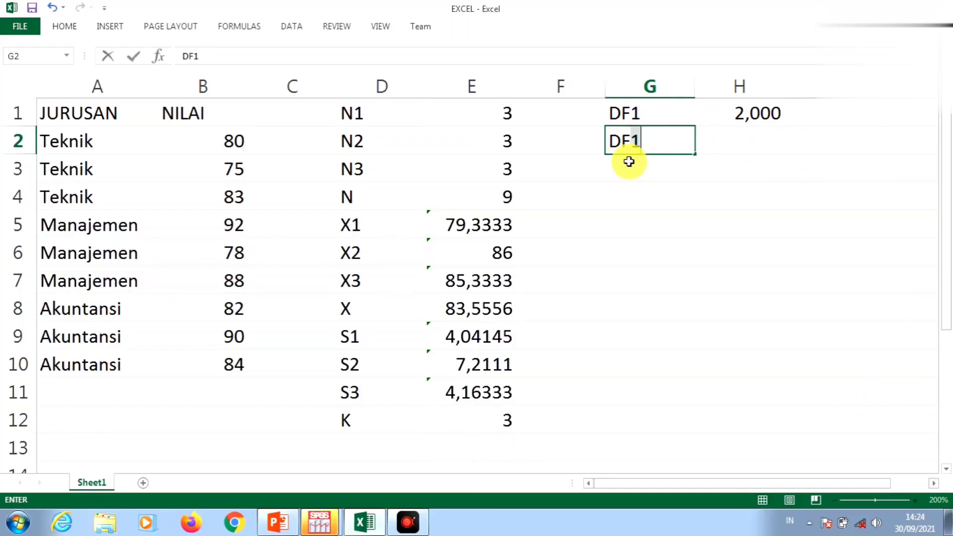
{"action": "key", "text": "Tab"}
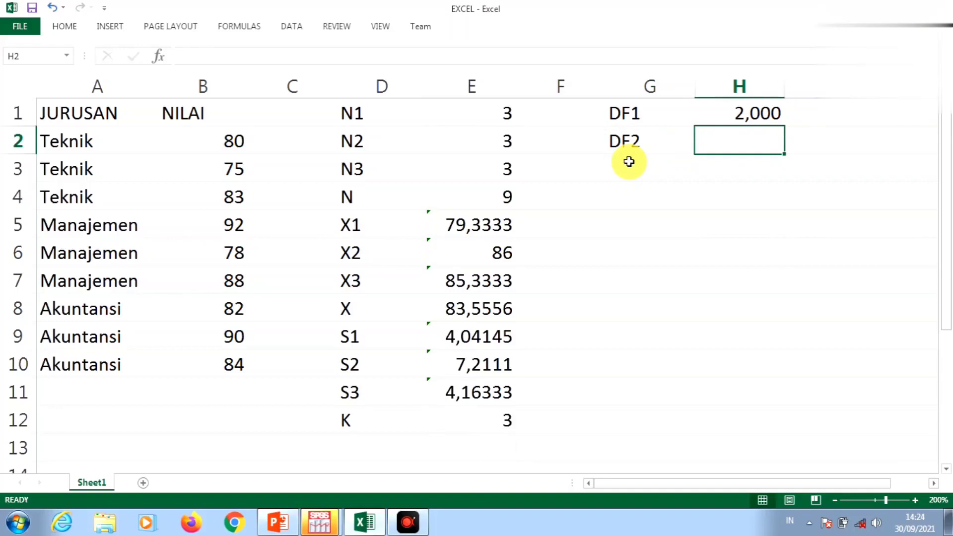
{"action": "type", "text": "="}
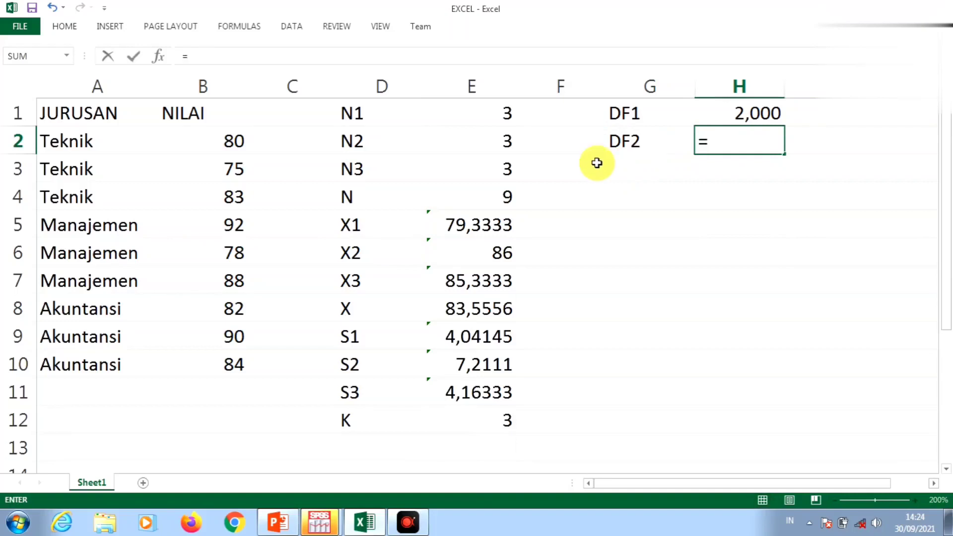
{"action": "left_click", "coordinate": [468, 197]}
{"action": "type", "text": "-"}
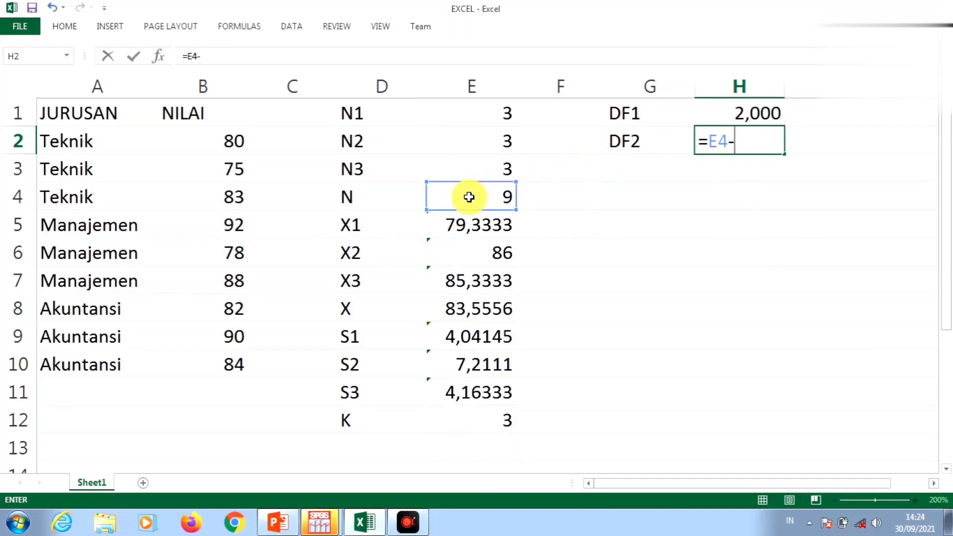
{"action": "left_click", "coordinate": [475, 421]}
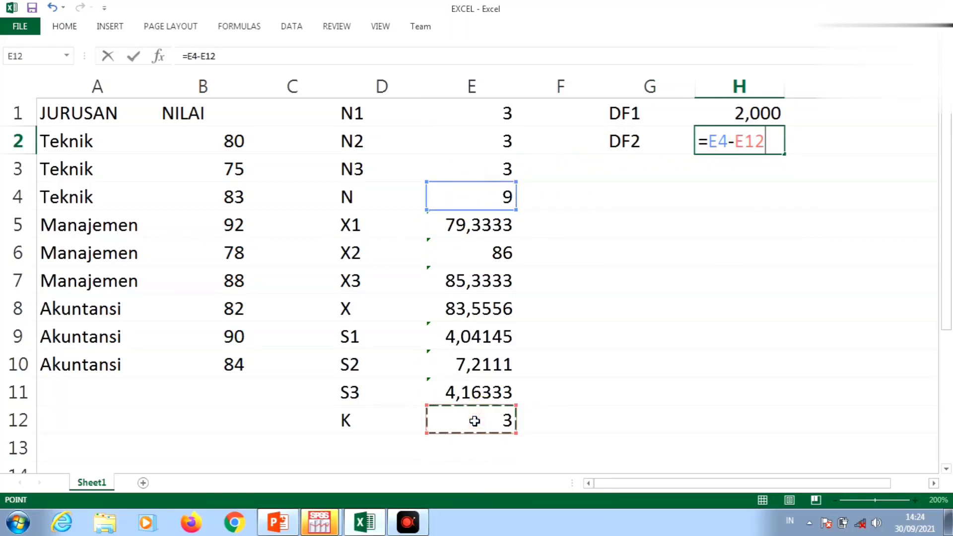
{"action": "key", "text": "Return"}
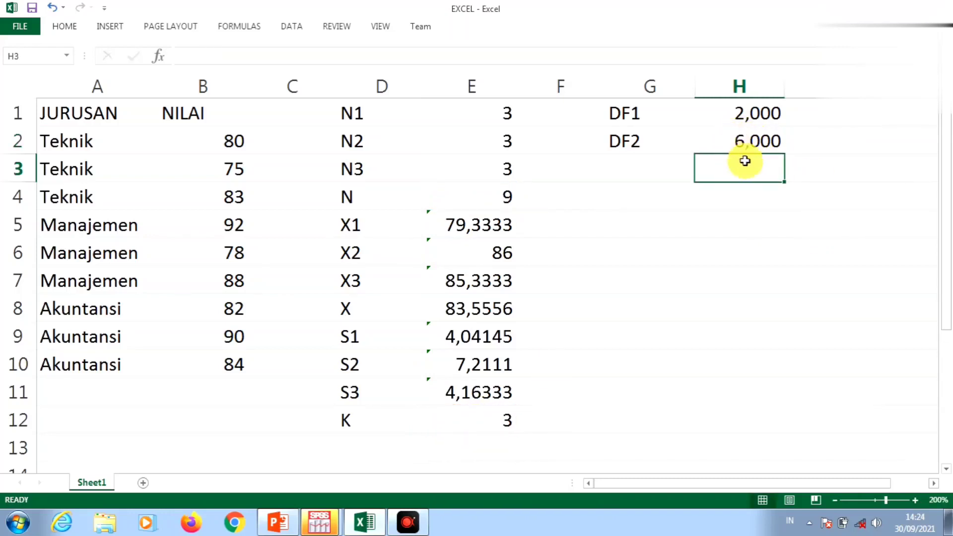
Label G3 as SSBG and begin the between-groups sum of squares formula in H3 with the Teknik term =E1*(E5-E8)^2.
{"action": "left_click", "coordinate": [624, 170]}
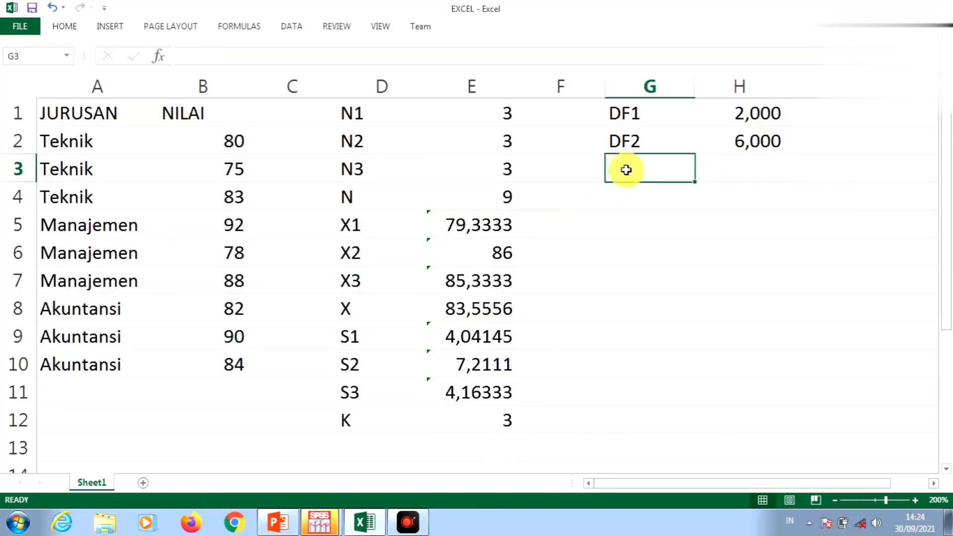
{"action": "type", "text": "SS"}
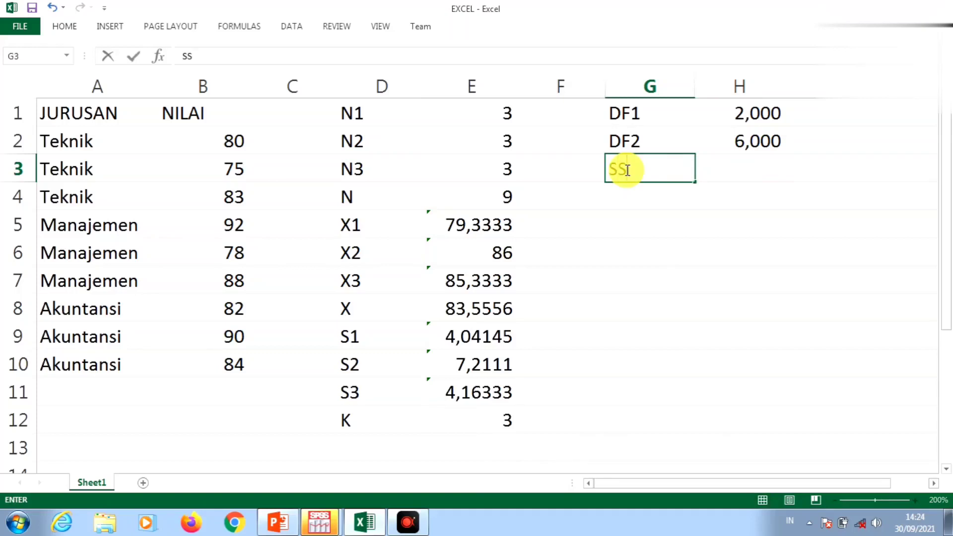
{"action": "type", "text": "BG"}
{"action": "key", "text": "Tab"}
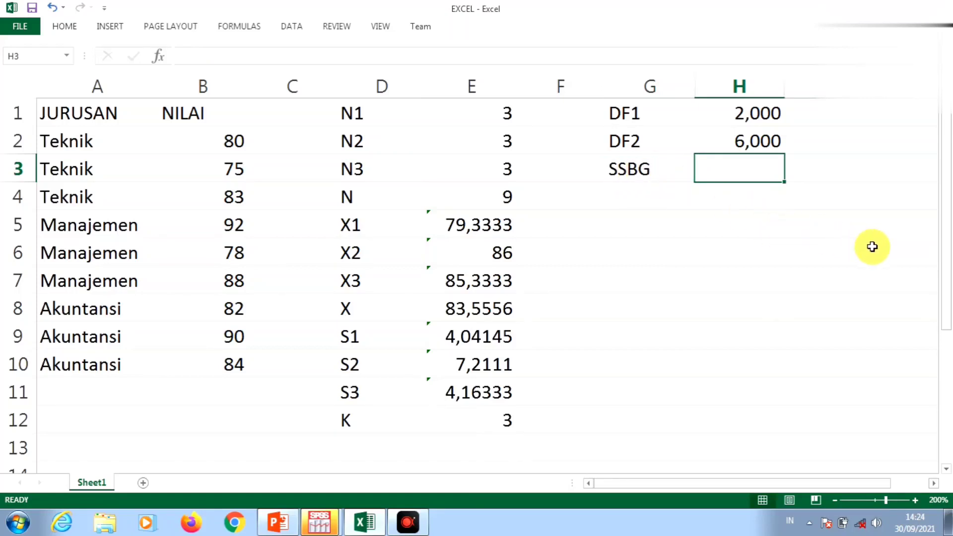
{"action": "type", "text": "="}
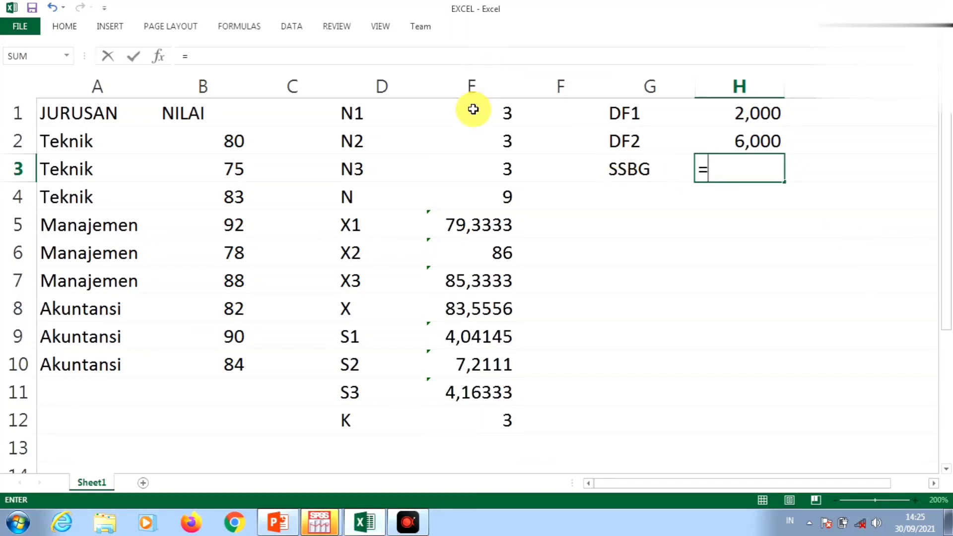
{"action": "left_click", "coordinate": [477, 115]}
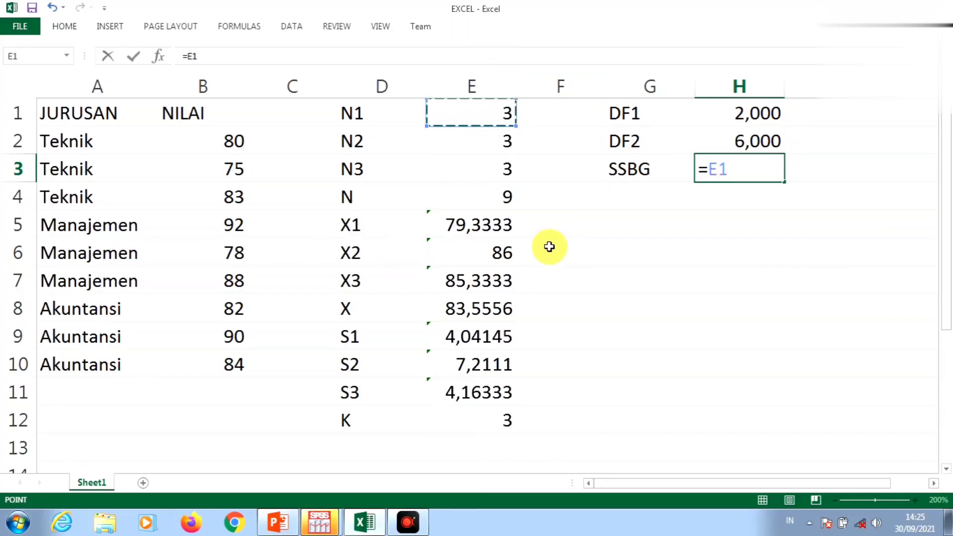
{"action": "type", "text": "*"}
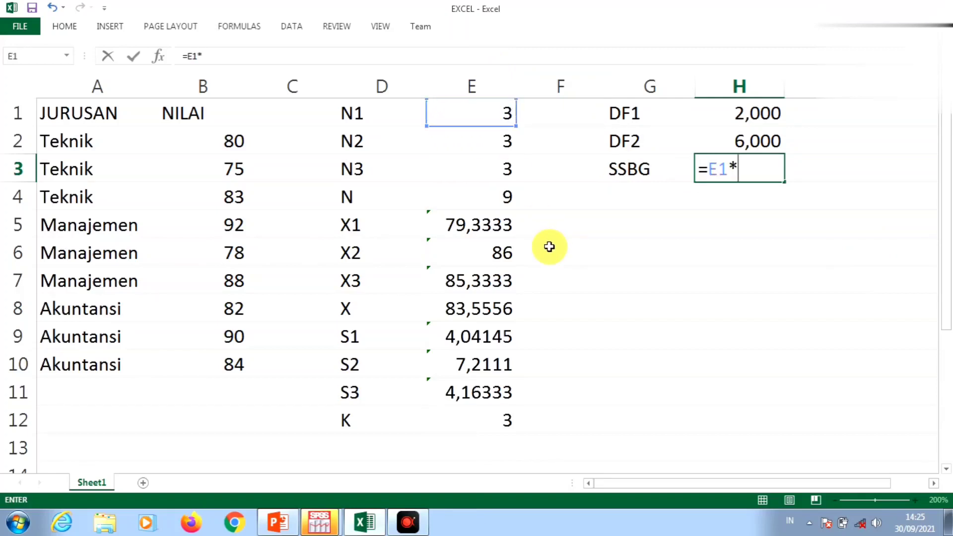
{"action": "type", "text": "("}
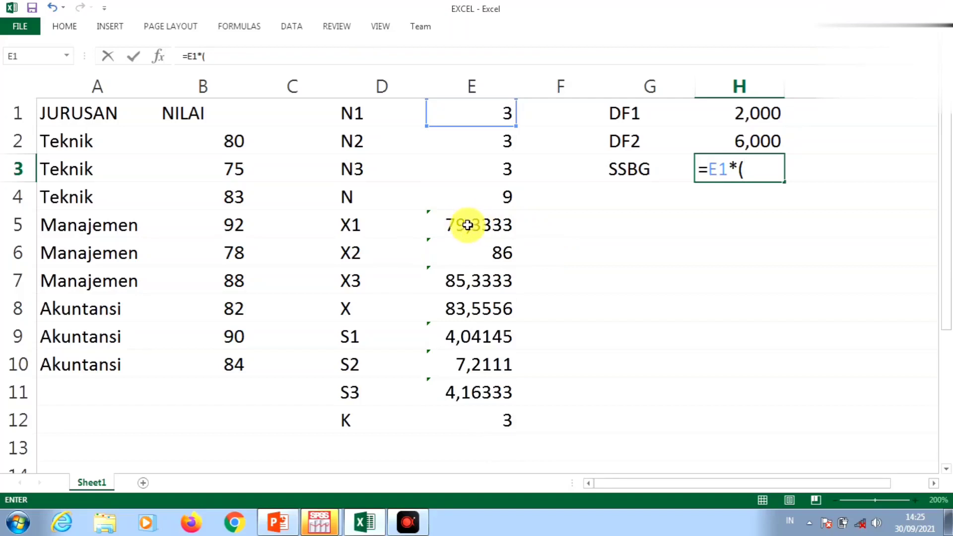
{"action": "left_click", "coordinate": [464, 223]}
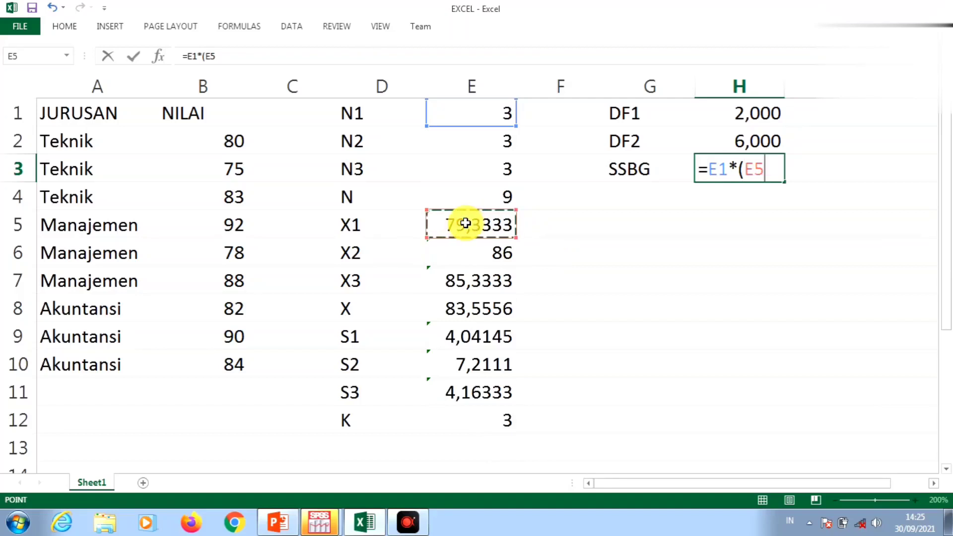
{"action": "type", "text": "-"}
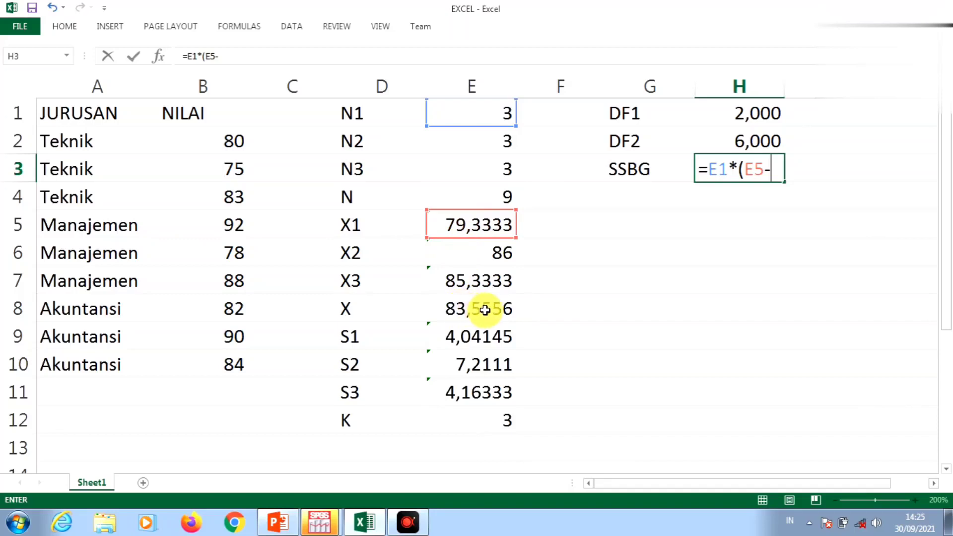
{"action": "left_click", "coordinate": [473, 309]}
{"action": "type", "text": ")^2"}
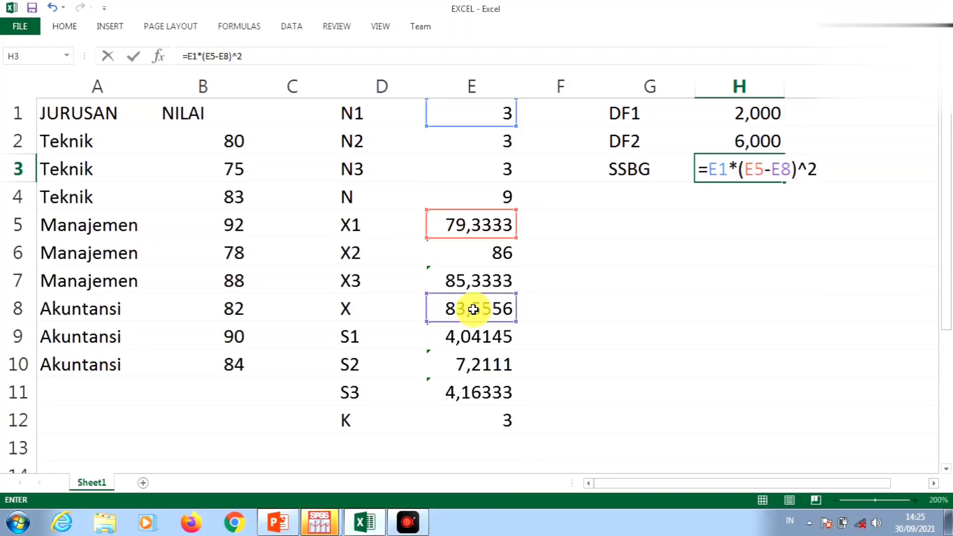
Add the Manajemen term +E2*(E6-E8)^2 to the SSBG formula in H3.
{"action": "type", "text": "+"}
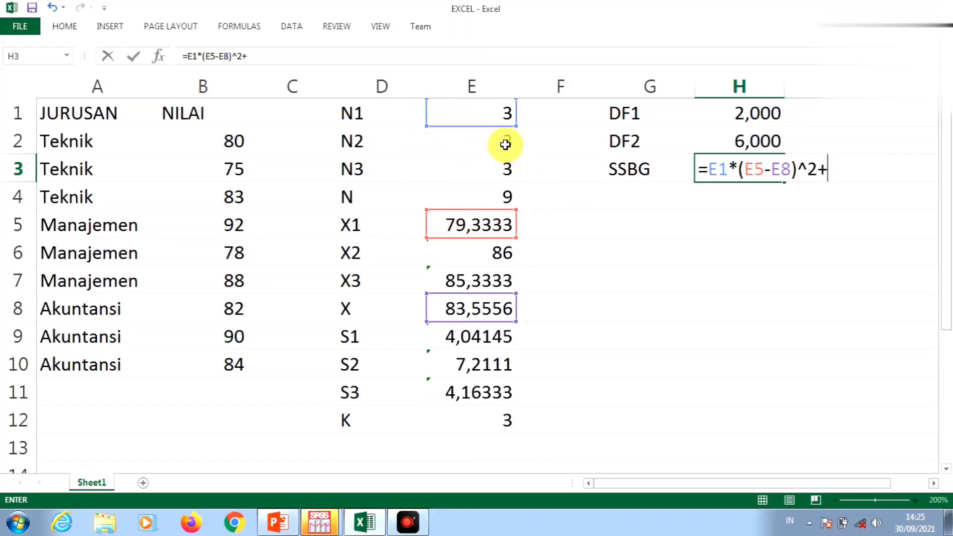
{"action": "left_click", "coordinate": [473, 144]}
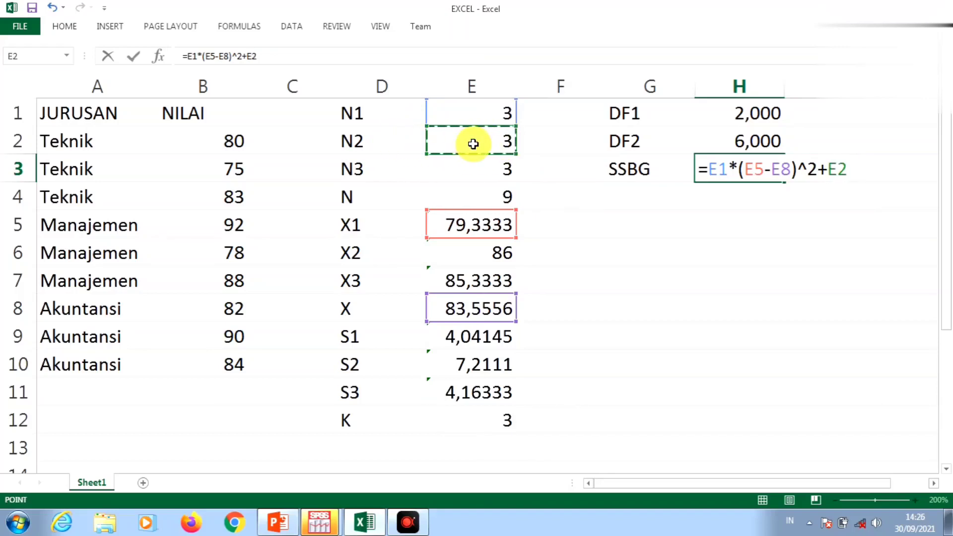
{"action": "type", "text": "*"}
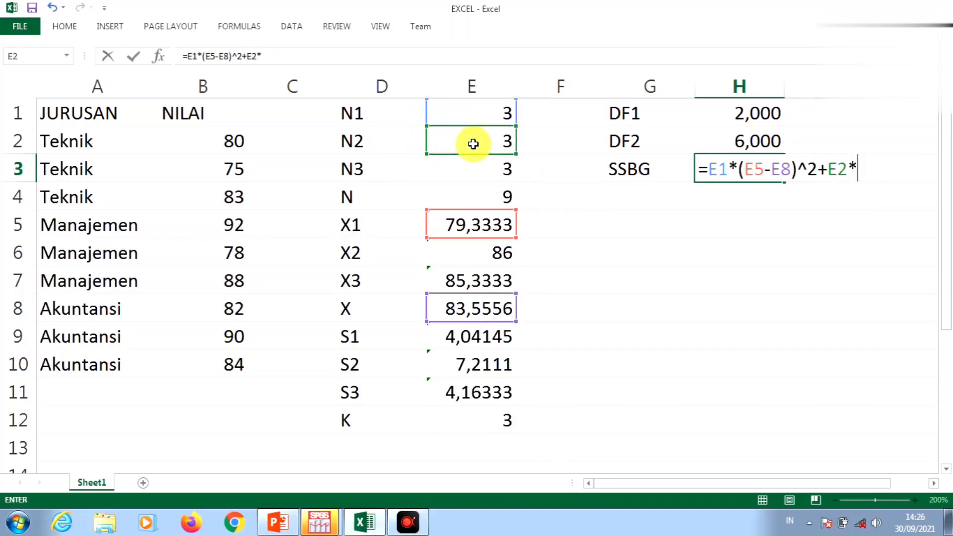
{"action": "type", "text": "("}
{"action": "left_click", "coordinate": [480, 257]}
{"action": "type", "text": "-"}
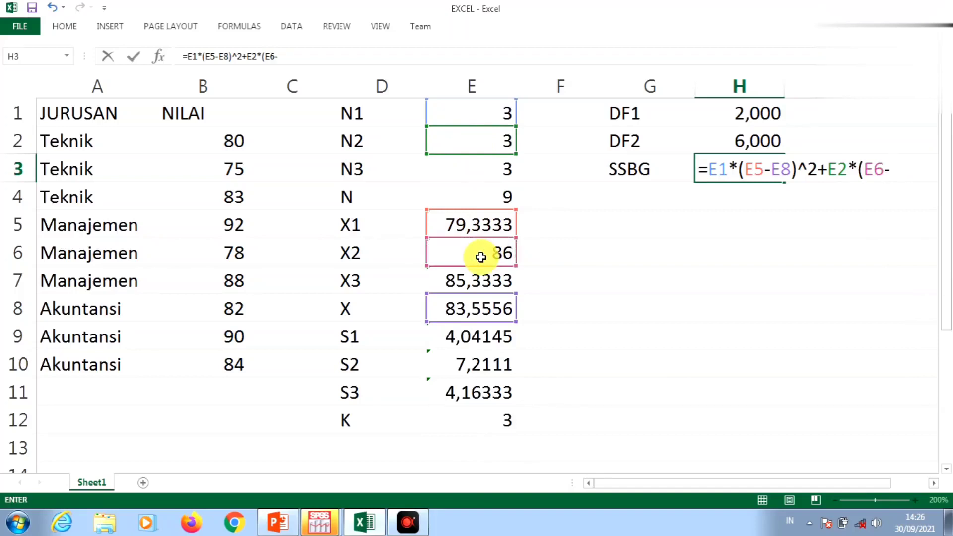
{"action": "left_click", "coordinate": [478, 307]}
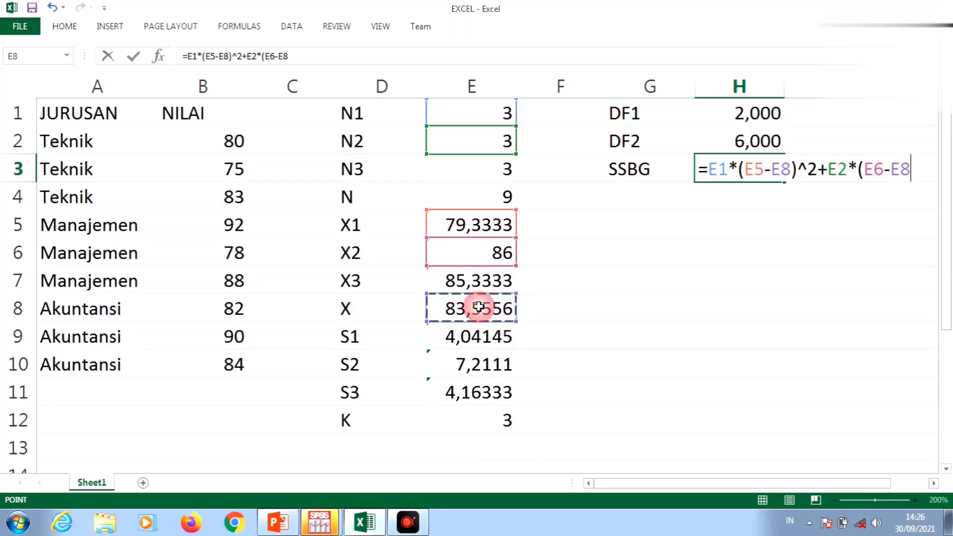
{"action": "type", "text": ")"}
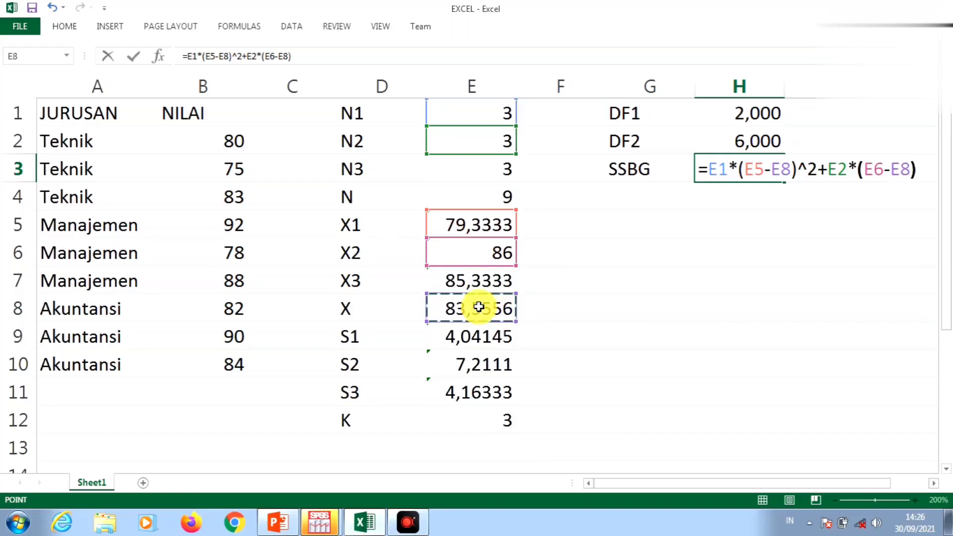
{"action": "type", "text": "^2"}
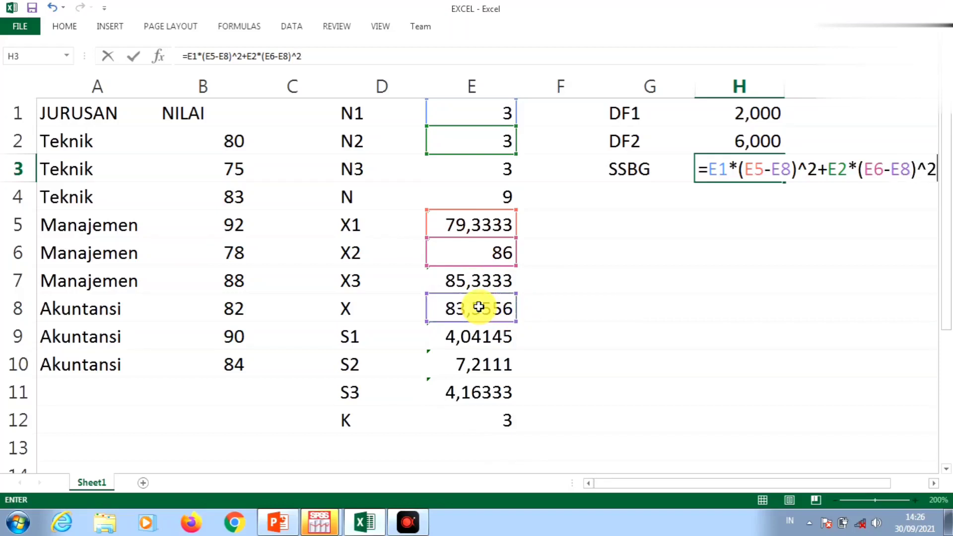
Complete the SSBG formula in H3 with the Akuntansi term +E3*(E7-E8)^2 and enter it.
{"action": "type", "text": "+"}
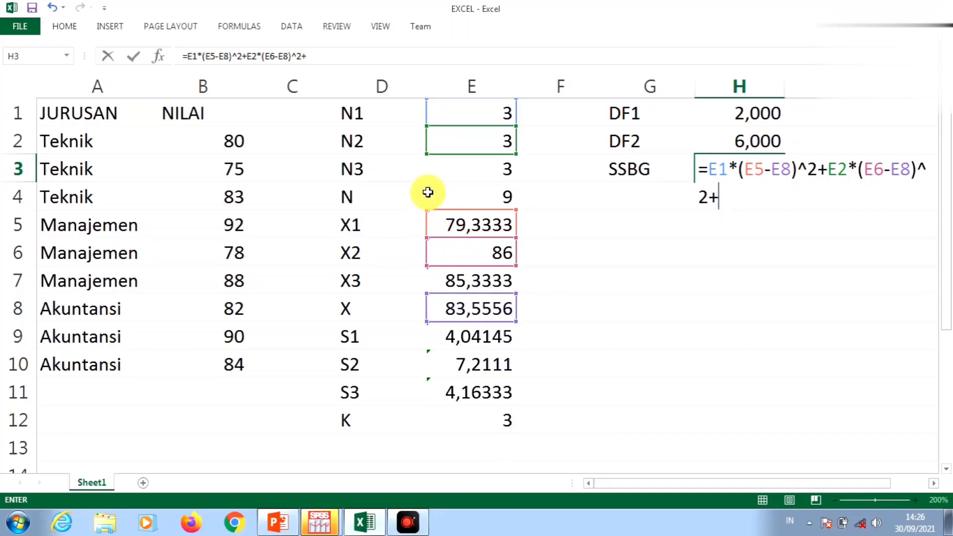
{"action": "left_click", "coordinate": [457, 169]}
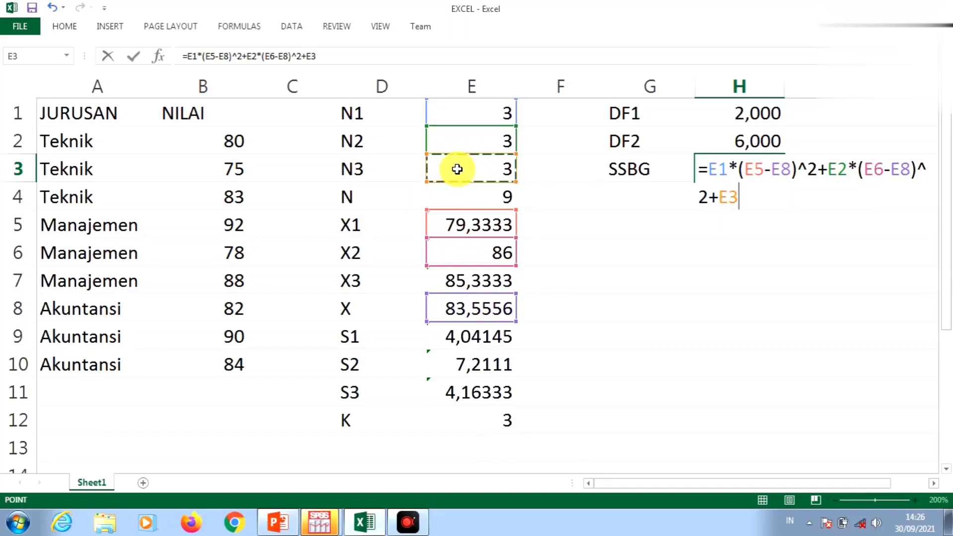
{"action": "type", "text": "*("}
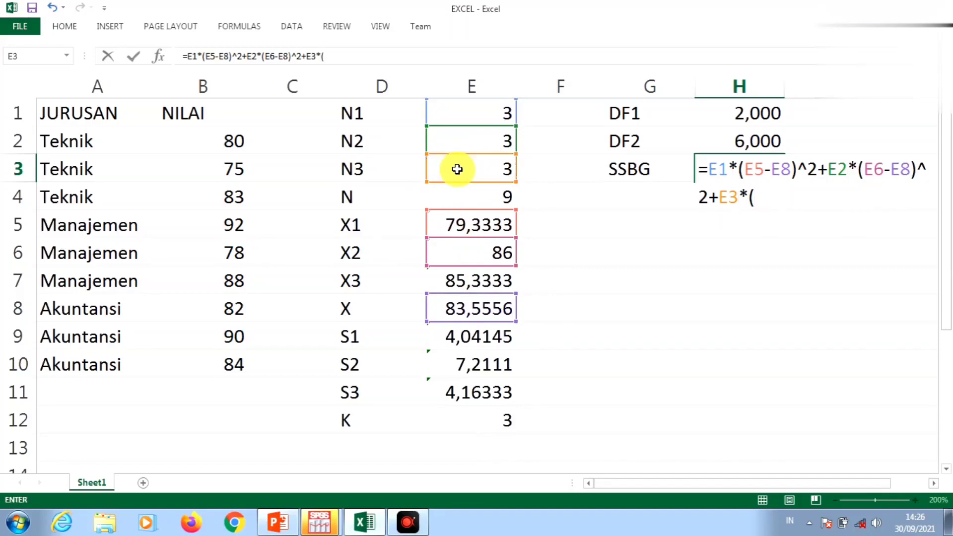
{"action": "left_click", "coordinate": [464, 282]}
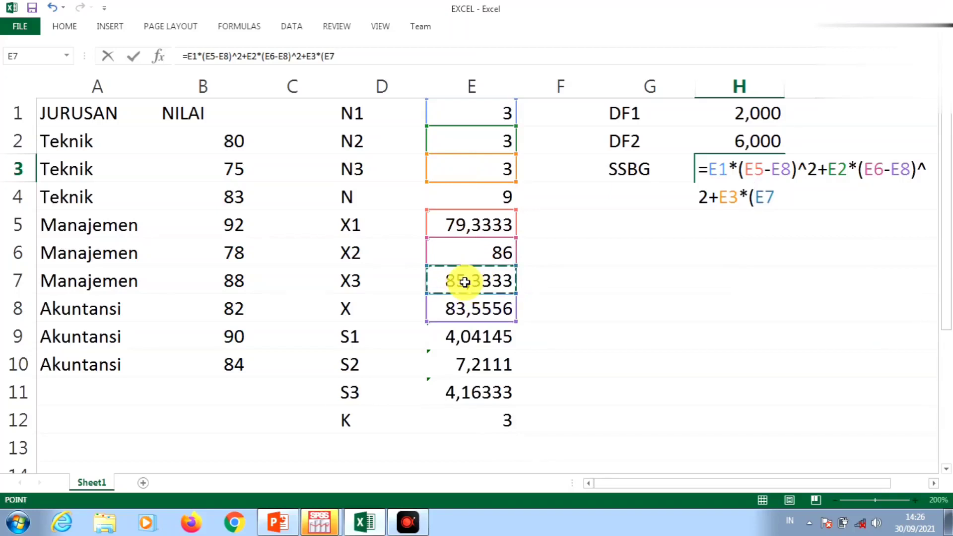
{"action": "type", "text": "-"}
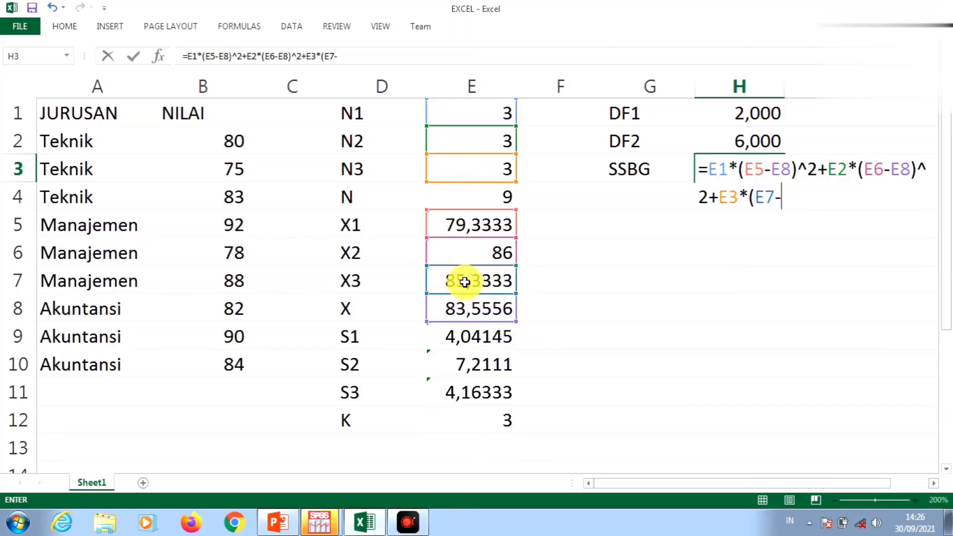
{"action": "left_click", "coordinate": [463, 306]}
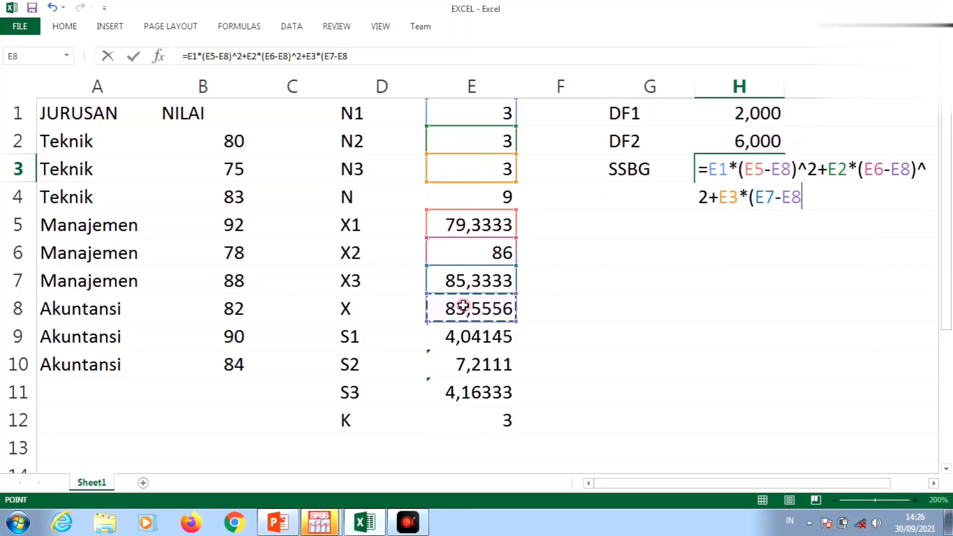
{"action": "type", "text": ")"}
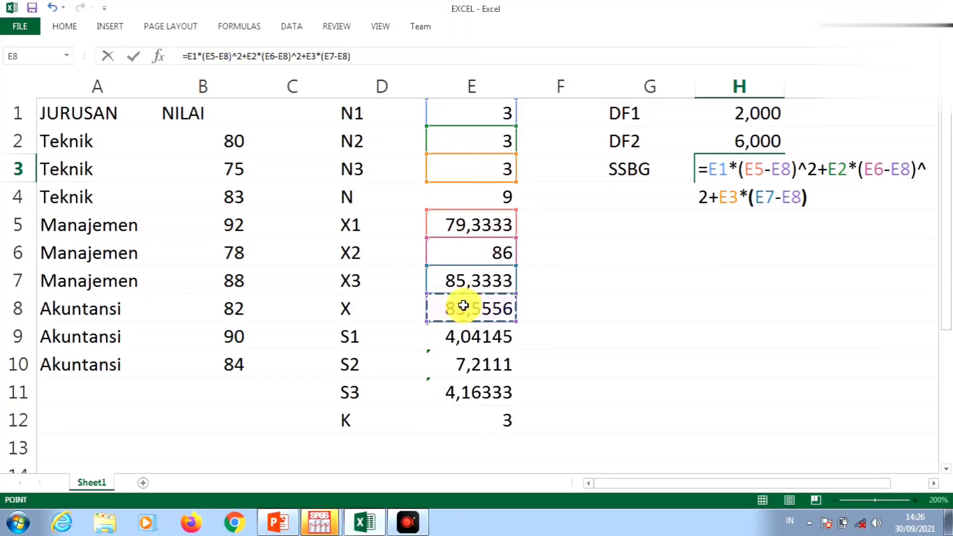
{"action": "type", "text": "^2"}
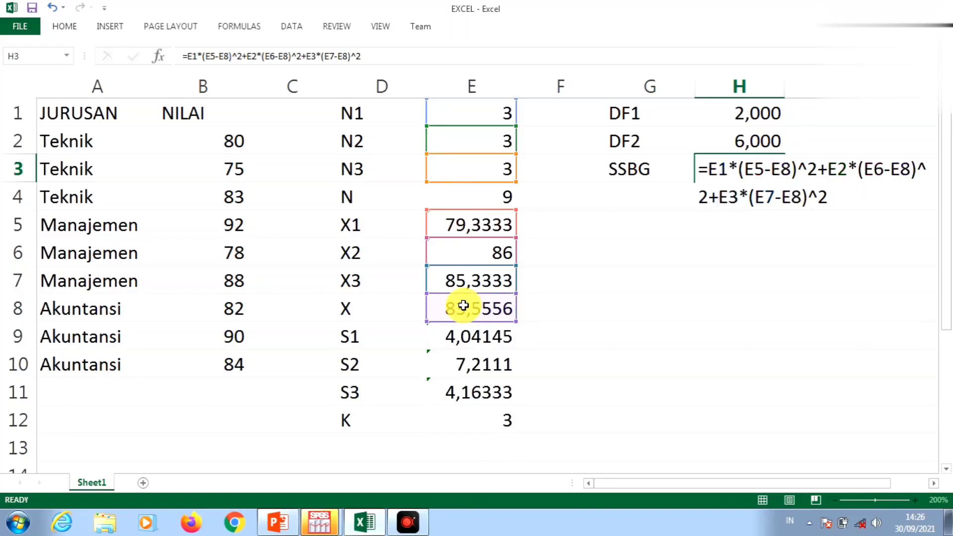
{"action": "key", "text": "Return"}
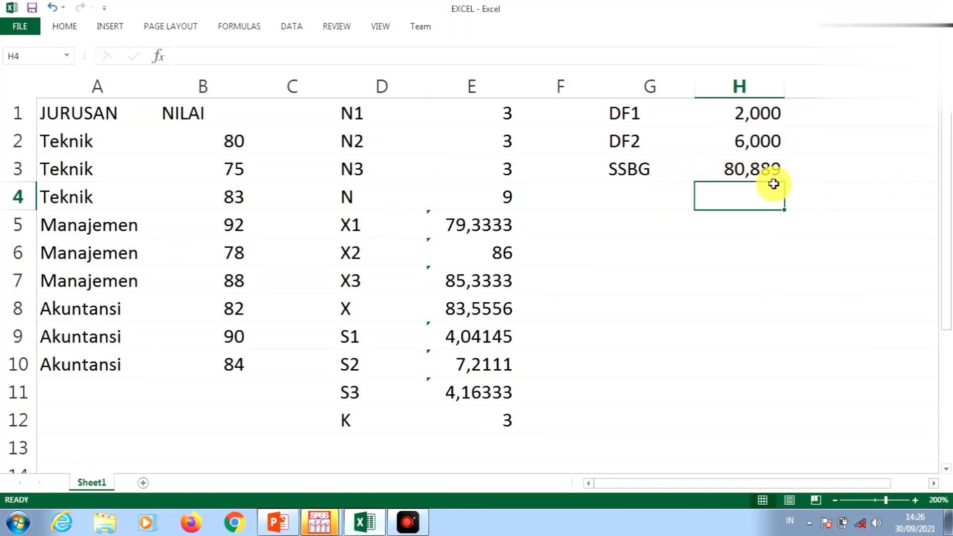
Label G4 as SSWG and begin the within-groups sum of squares formula in H4 with the Teknik term =(E1-1)*E9^2.
{"action": "left_click", "coordinate": [636, 194]}
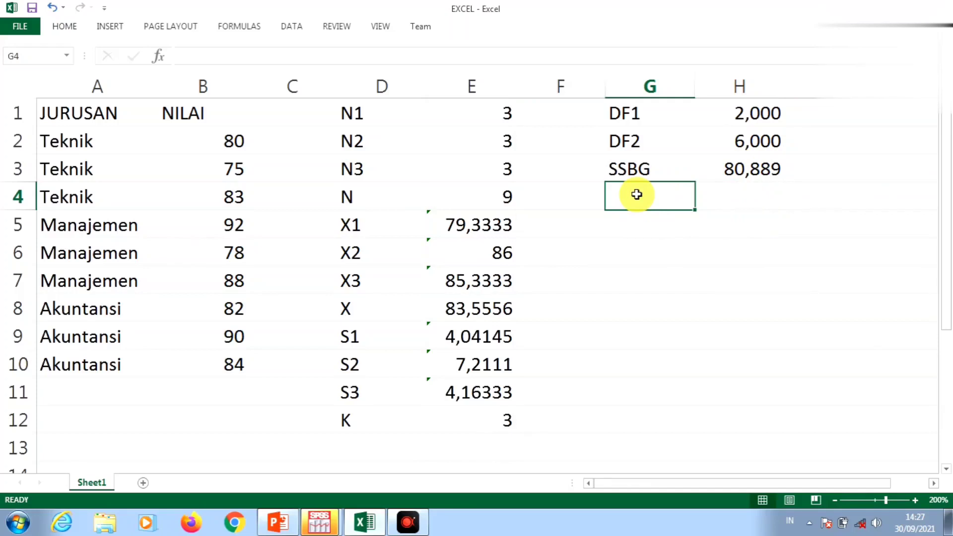
{"action": "type", "text": "SSWG"}
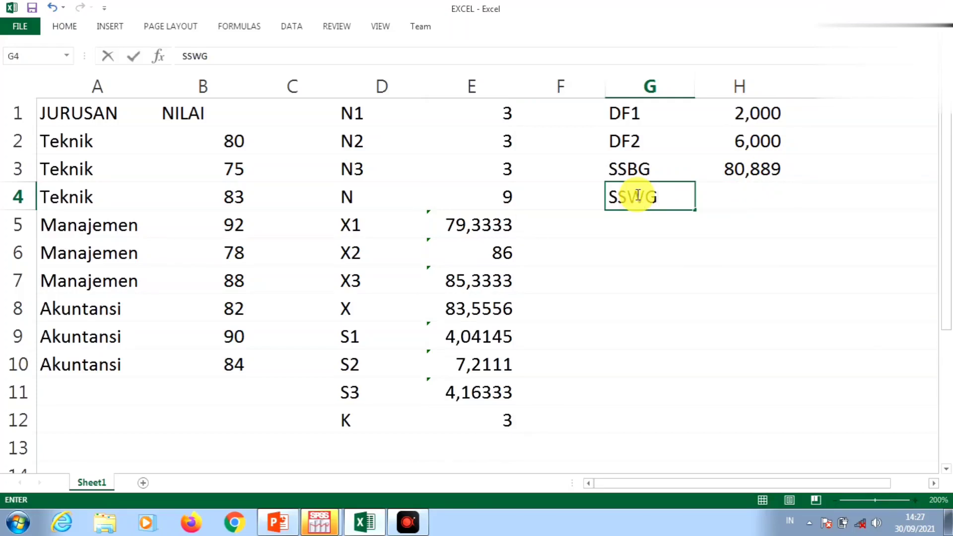
{"action": "key", "text": "Tab"}
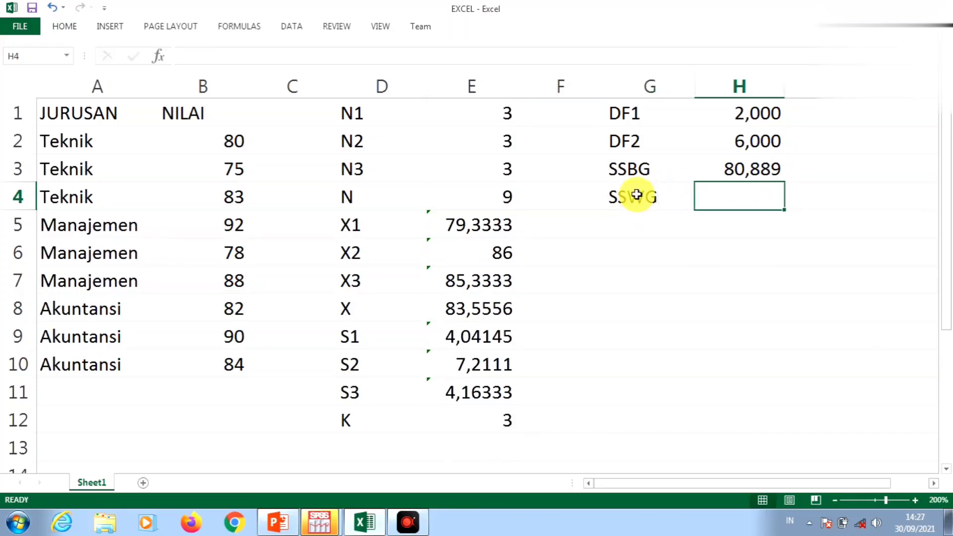
{"action": "left_click", "coordinate": [915, 500]}
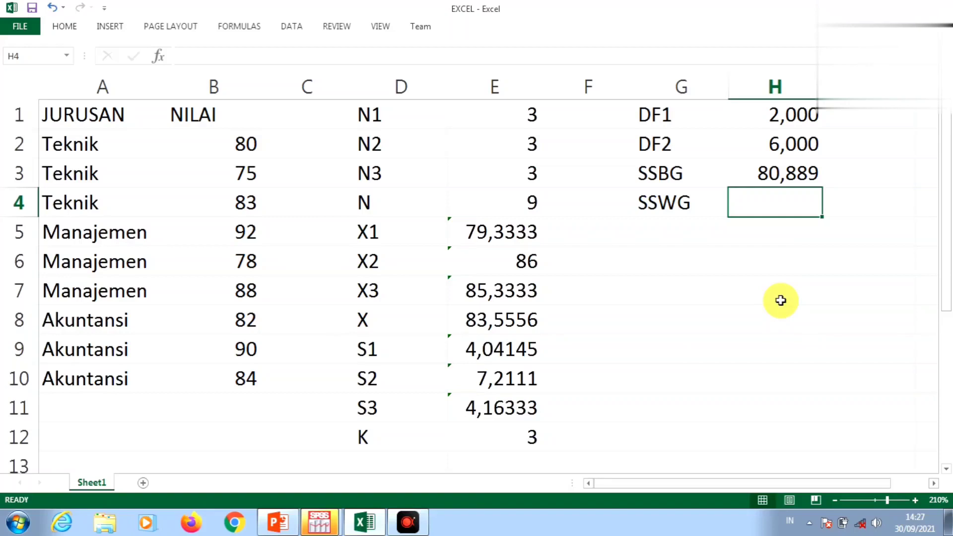
{"action": "type", "text": "="}
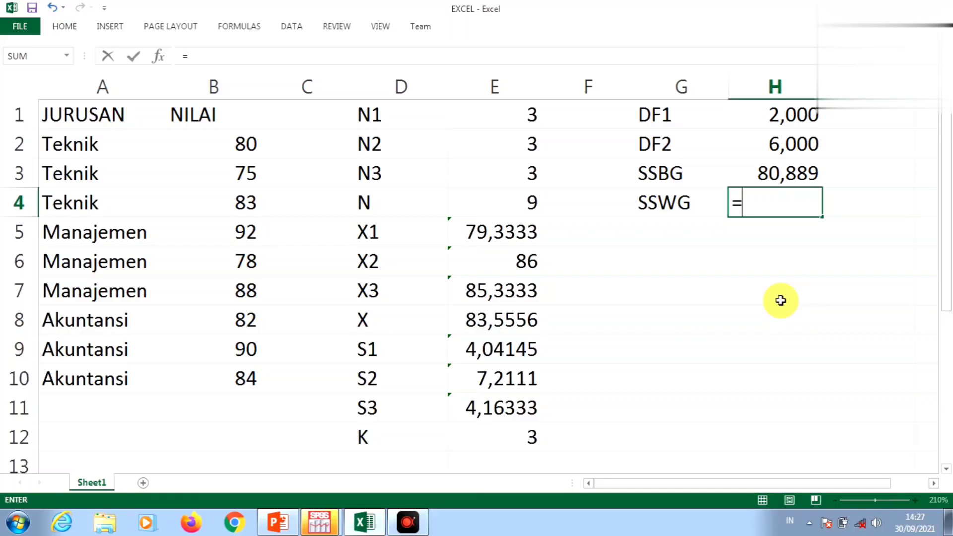
{"action": "type", "text": "("}
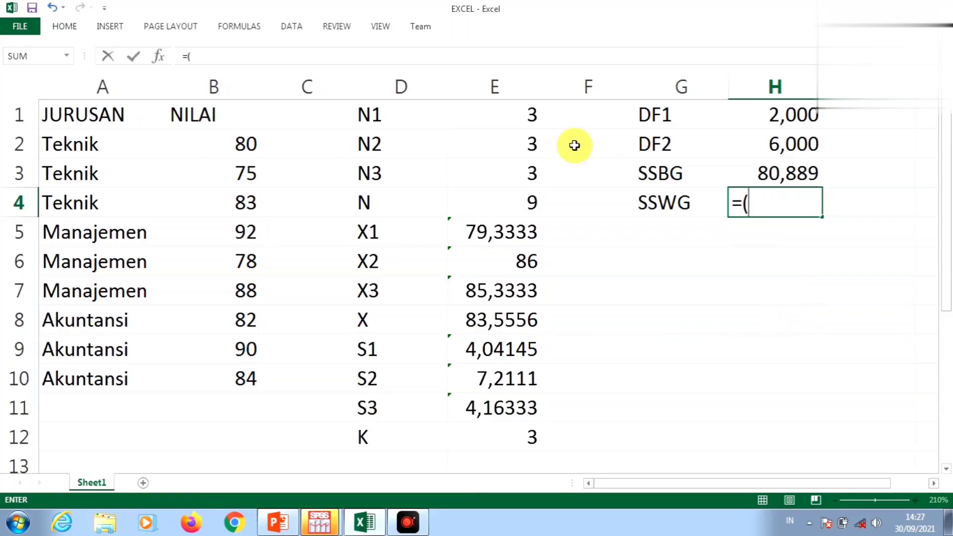
{"action": "left_click", "coordinate": [503, 111]}
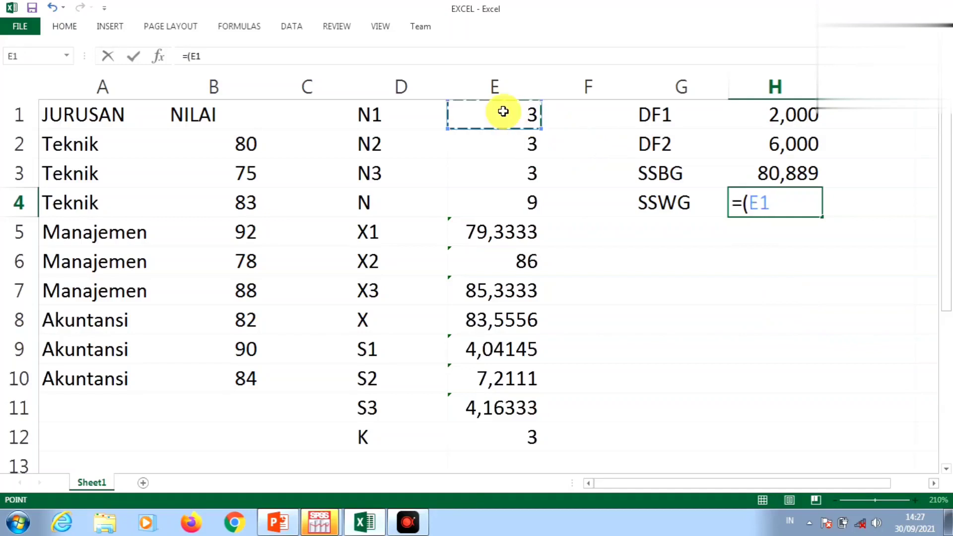
{"action": "type", "text": "-1)"}
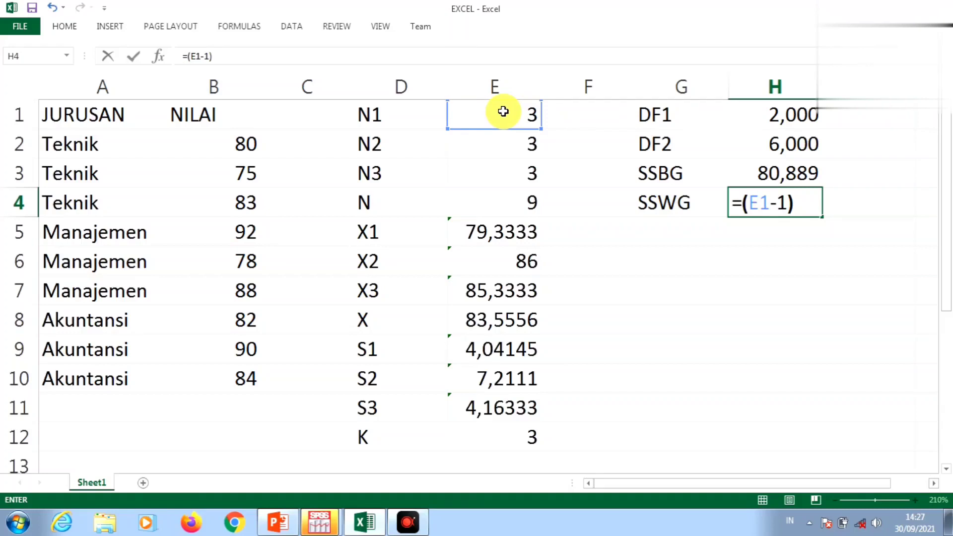
{"action": "type", "text": "*"}
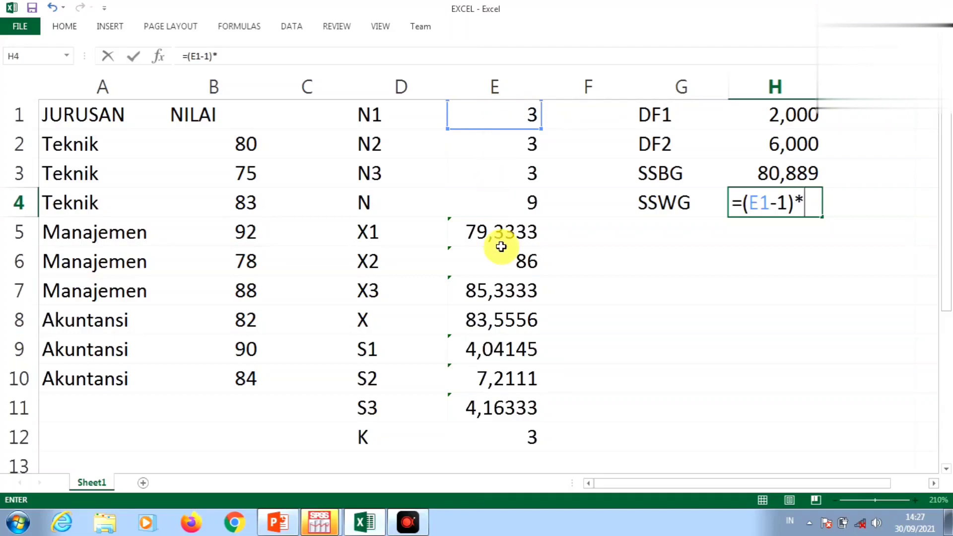
{"action": "left_click", "coordinate": [497, 344]}
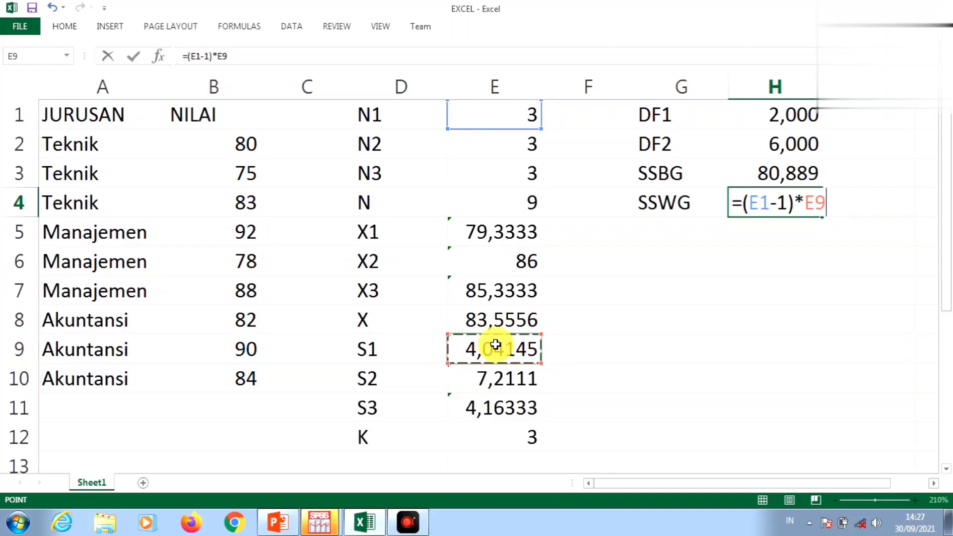
{"action": "type", "text": "^"}
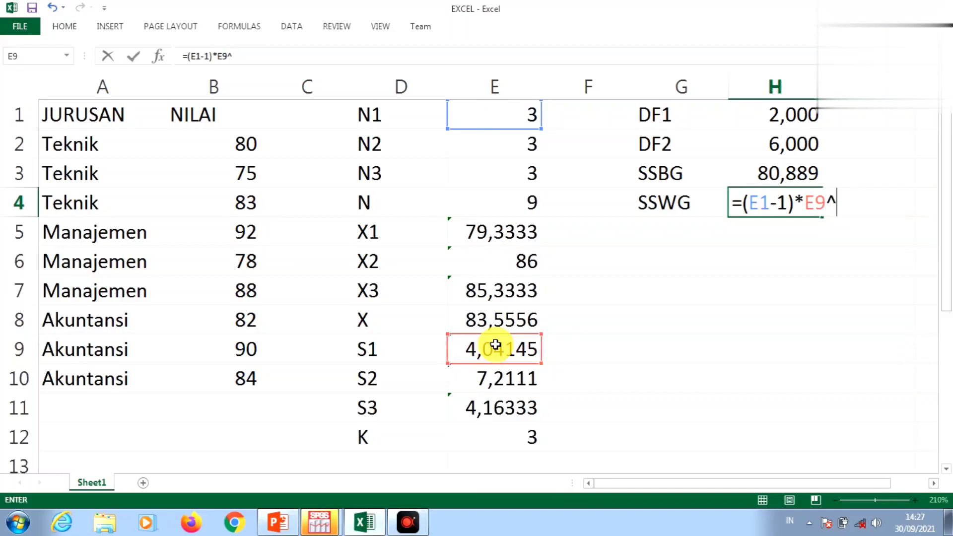
{"action": "type", "text": "2+("}
Add the Manajemen term (E2-1)*E10^2 to the SSWG formula in H4.
{"action": "left_click", "coordinate": [491, 145]}
{"action": "type", "text": "-1"}
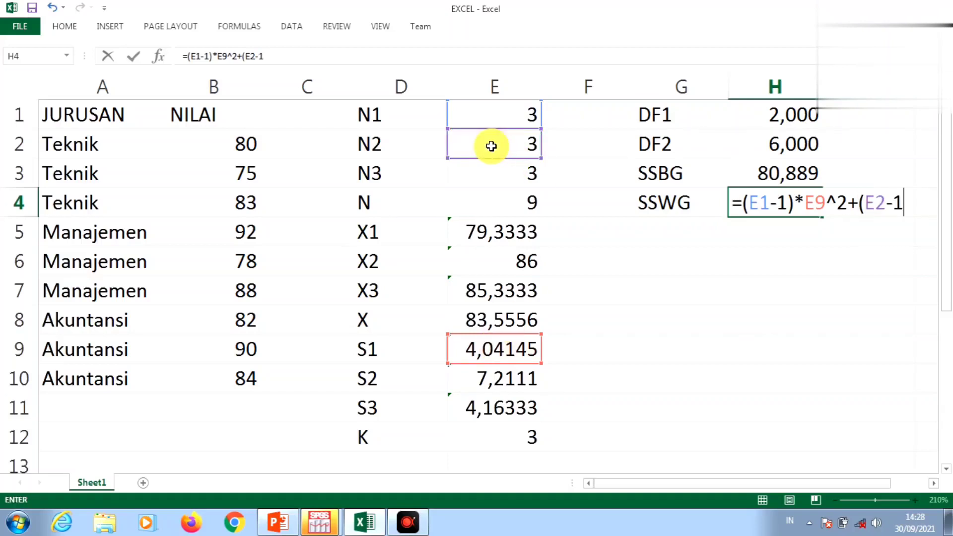
{"action": "type", "text": ")*"}
{"action": "left_click", "coordinate": [480, 387]}
{"action": "left_click", "coordinate": [479, 387]}
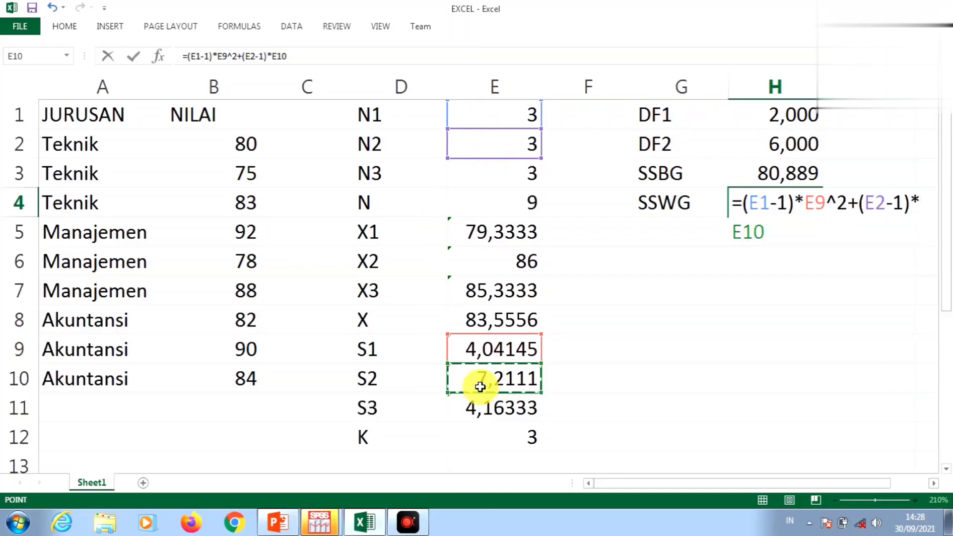
{"action": "type", "text": "^2"}
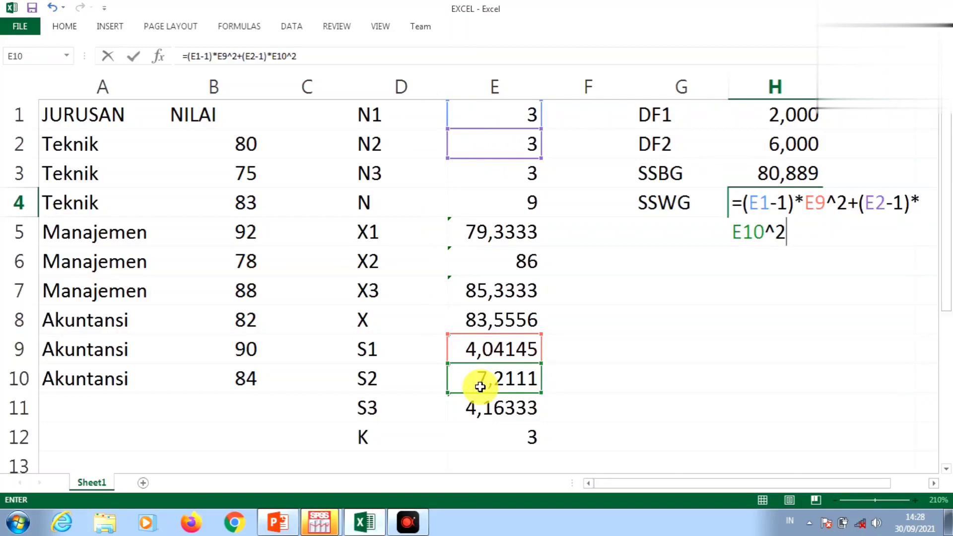
Complete the SSWG formula in H4 with the Akuntansi term +(E3-1)*E11^2 and enter it.
{"action": "type", "text": "+("}
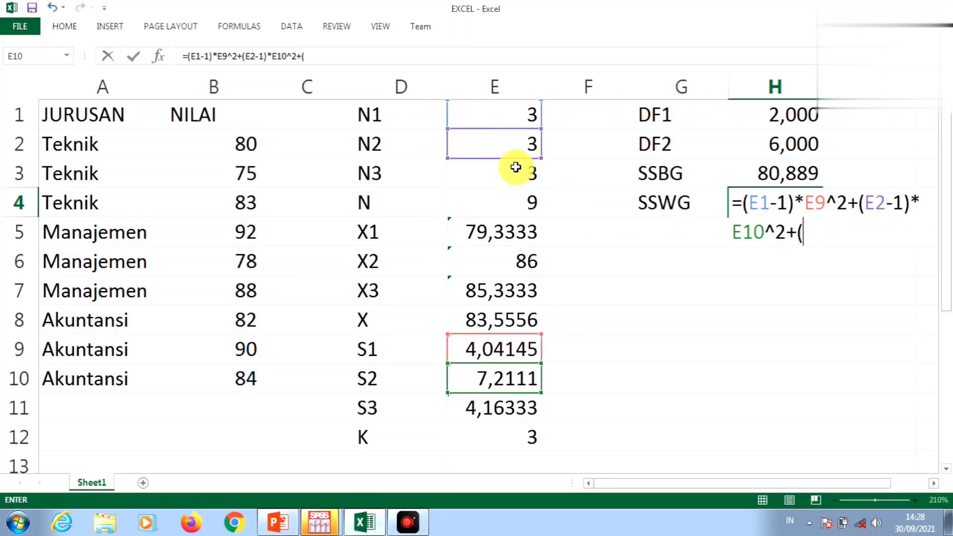
{"action": "left_click", "coordinate": [489, 176]}
{"action": "type", "text": "-1)"}
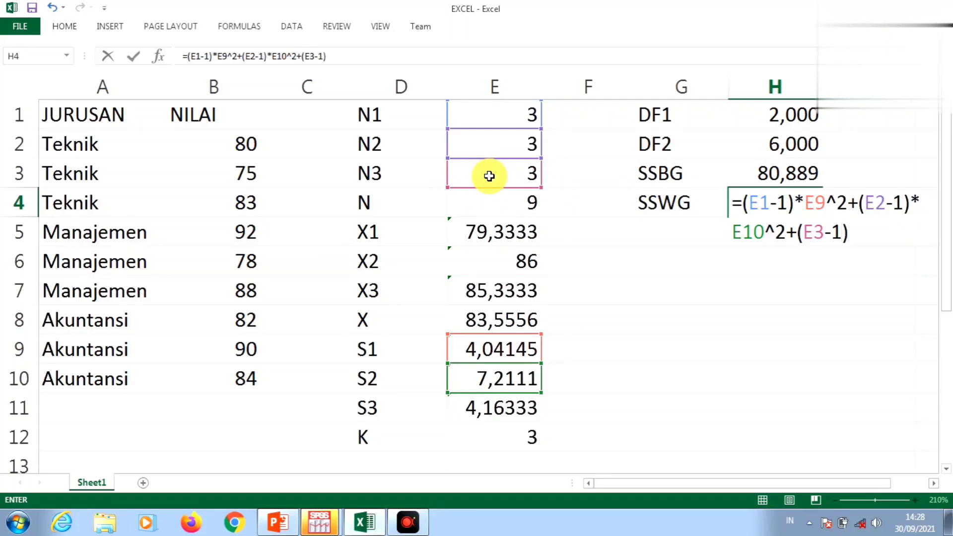
{"action": "type", "text": "*"}
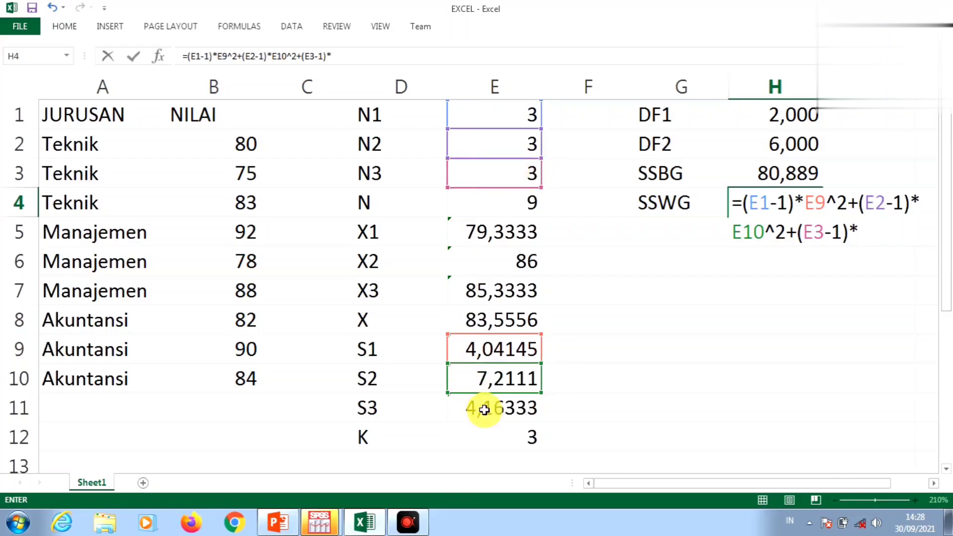
{"action": "left_click", "coordinate": [505, 416]}
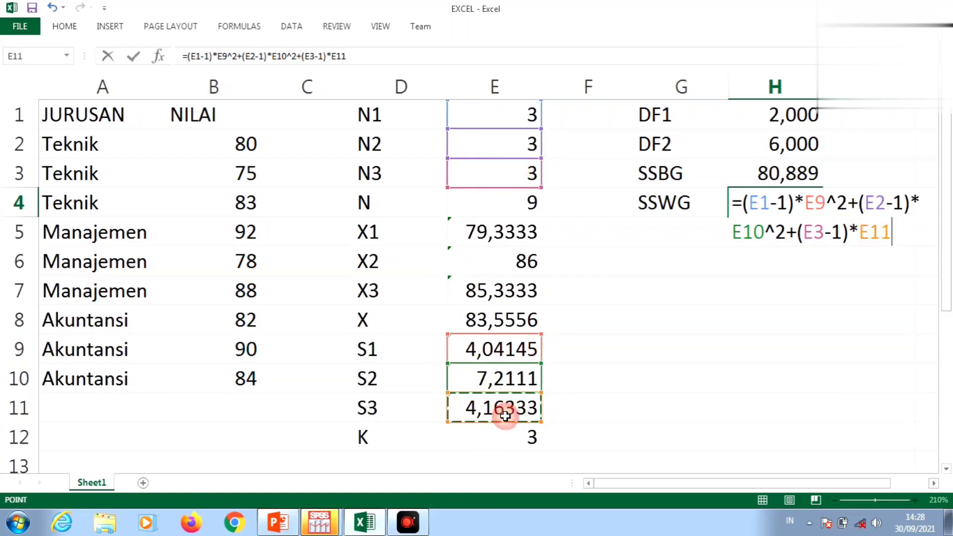
{"action": "type", "text": "^"}
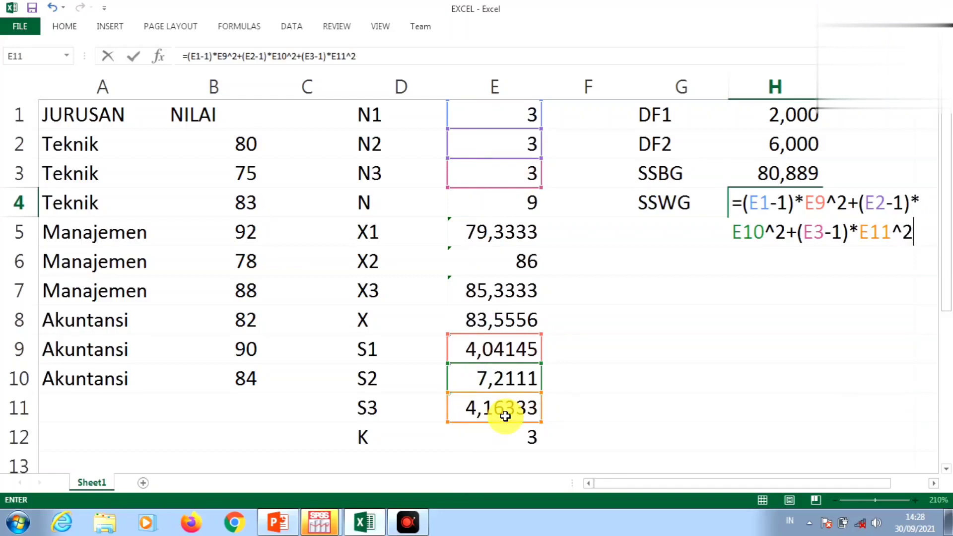
{"action": "type", "text": "2"}
{"action": "key", "text": "Return"}
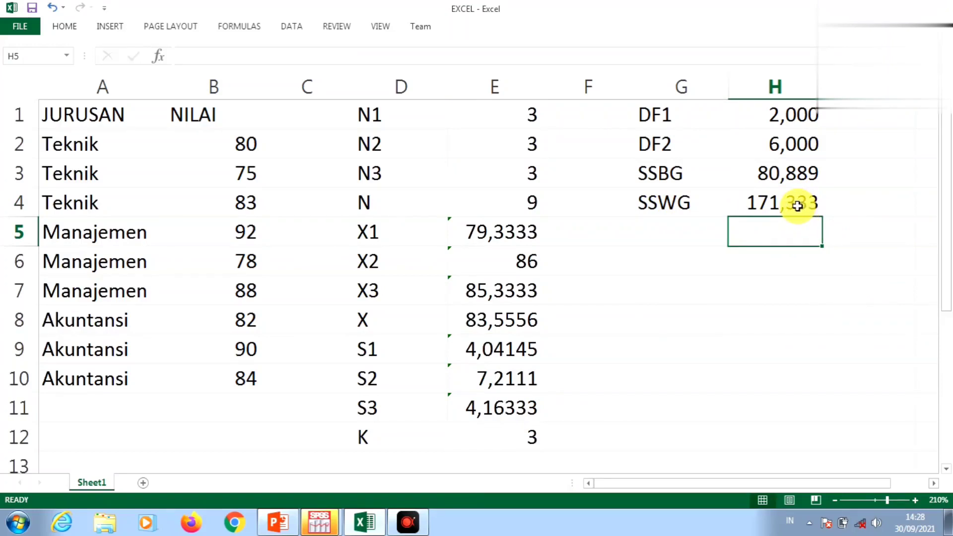
Label G5 as MSBG and compute the between-groups mean square in H5 with =H3/H1.
{"action": "left_click", "coordinate": [676, 231]}
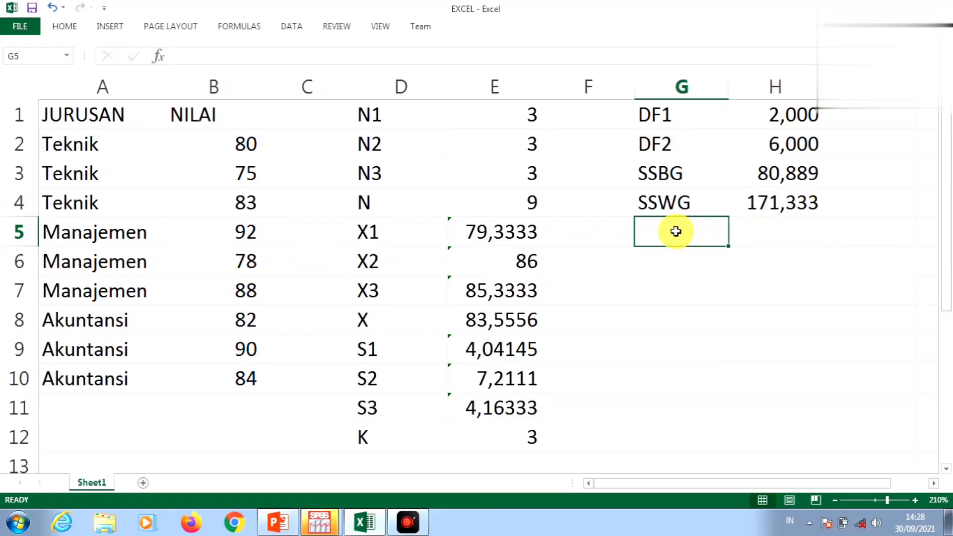
{"action": "type", "text": "MSBG"}
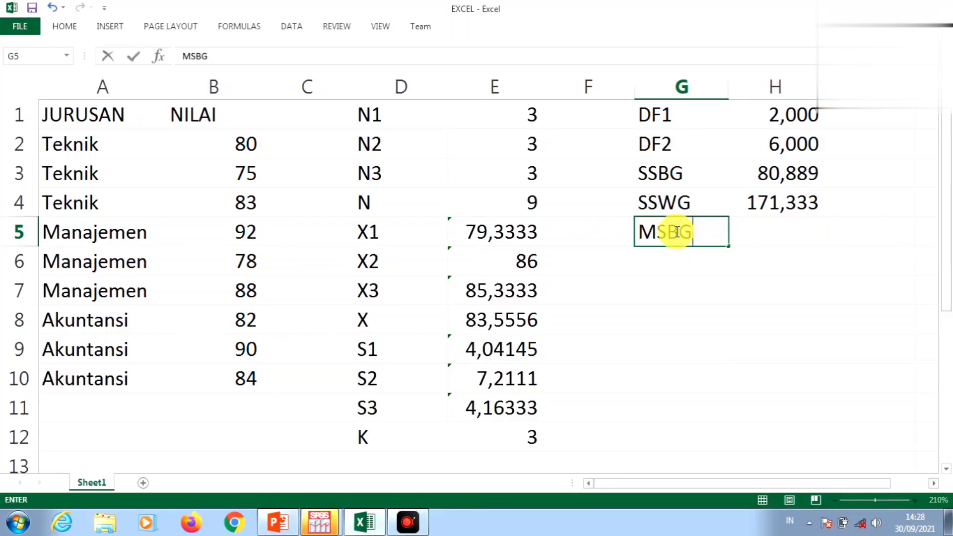
{"action": "left_click", "coordinate": [774, 228]}
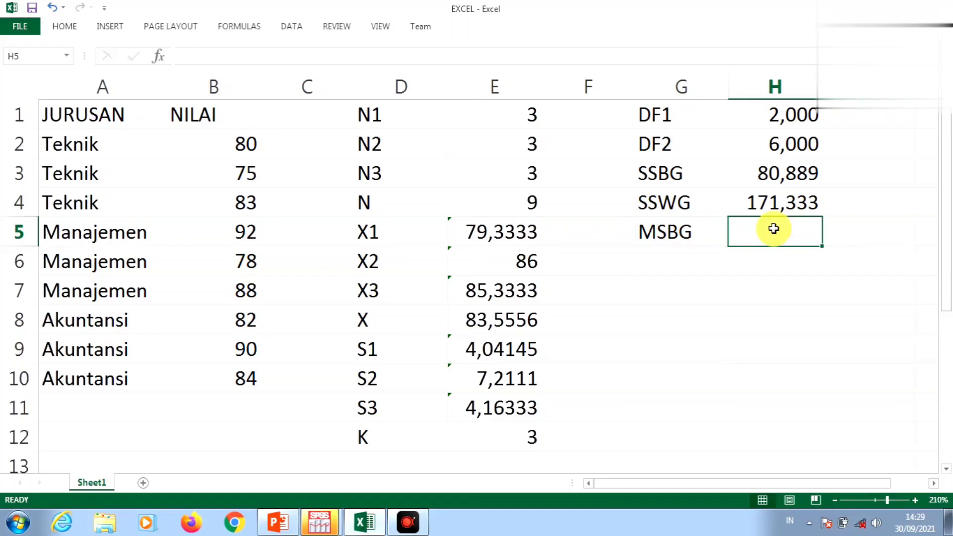
{"action": "type", "text": "="}
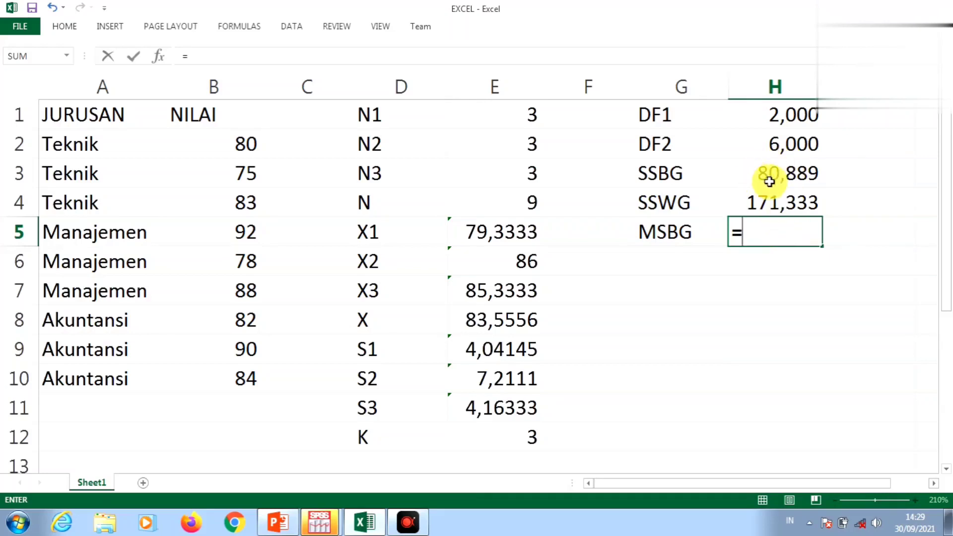
{"action": "left_click", "coordinate": [770, 175]}
{"action": "type", "text": "/"}
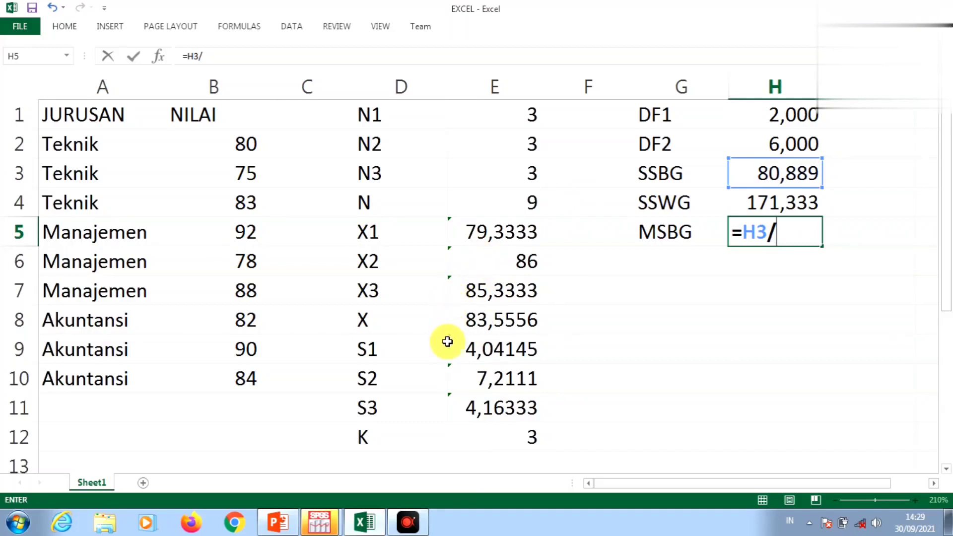
{"action": "left_click", "coordinate": [777, 114]}
{"action": "key", "text": "Return"}
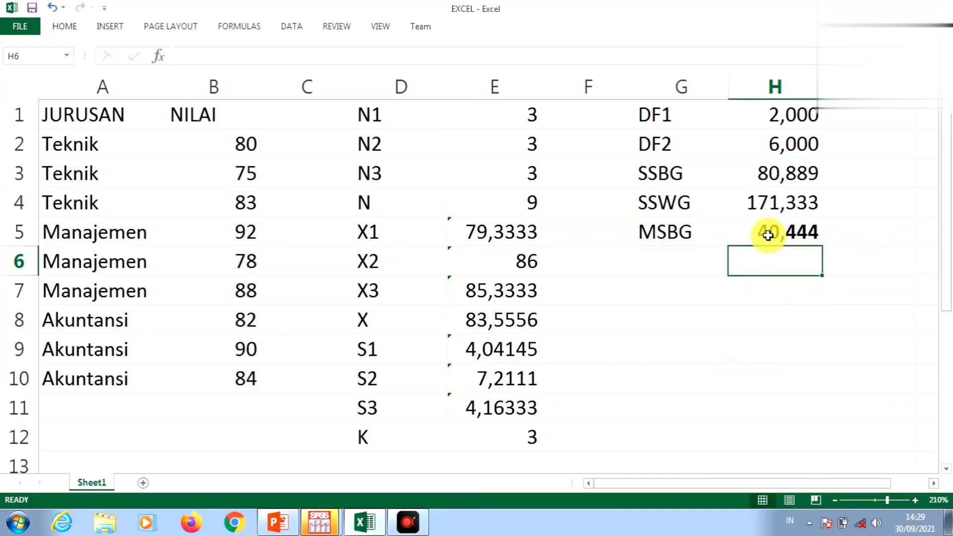
Label G6 as MSWG and compute the within-groups mean square in H6 with =H4/H2.
{"action": "left_click", "coordinate": [669, 264]}
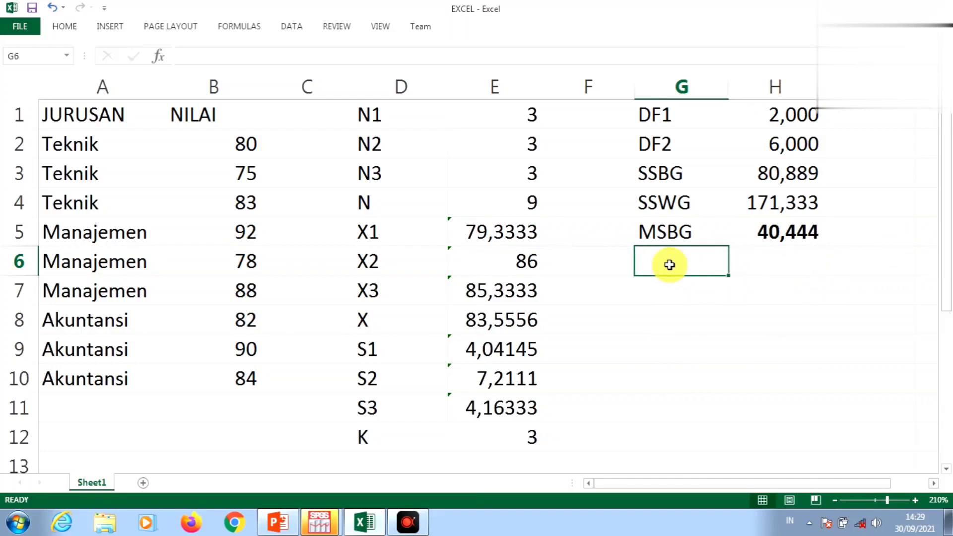
{"action": "type", "text": "MSW"}
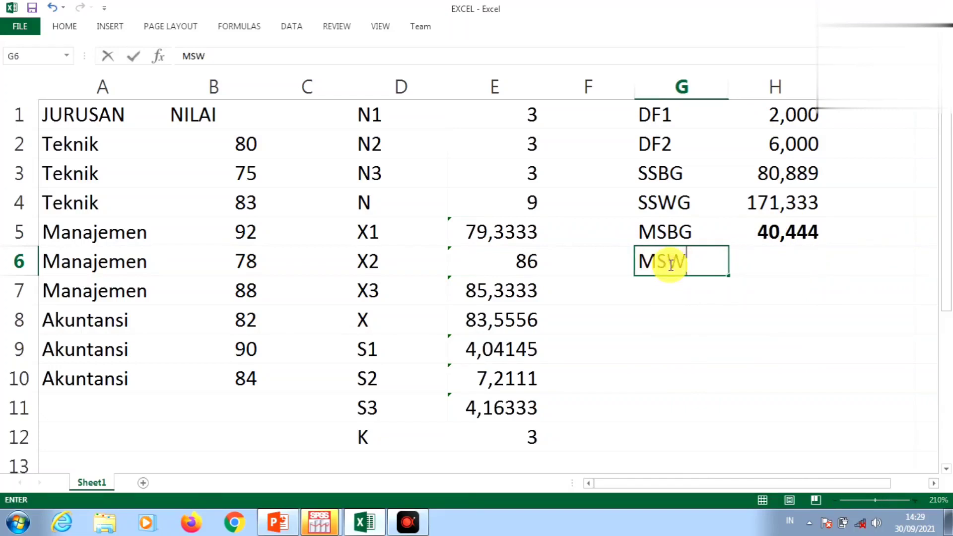
{"action": "type", "text": "G"}
{"action": "key", "text": "Tab"}
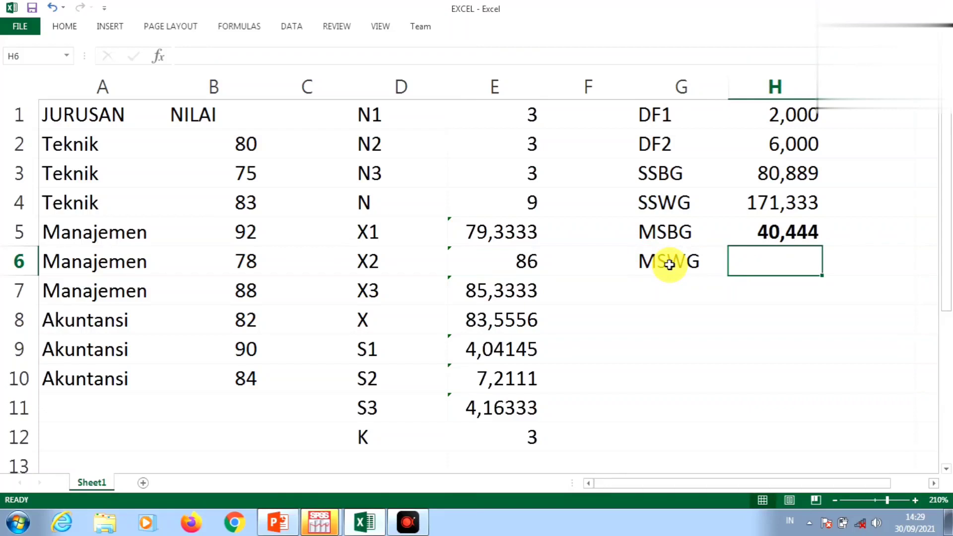
{"action": "type", "text": "="}
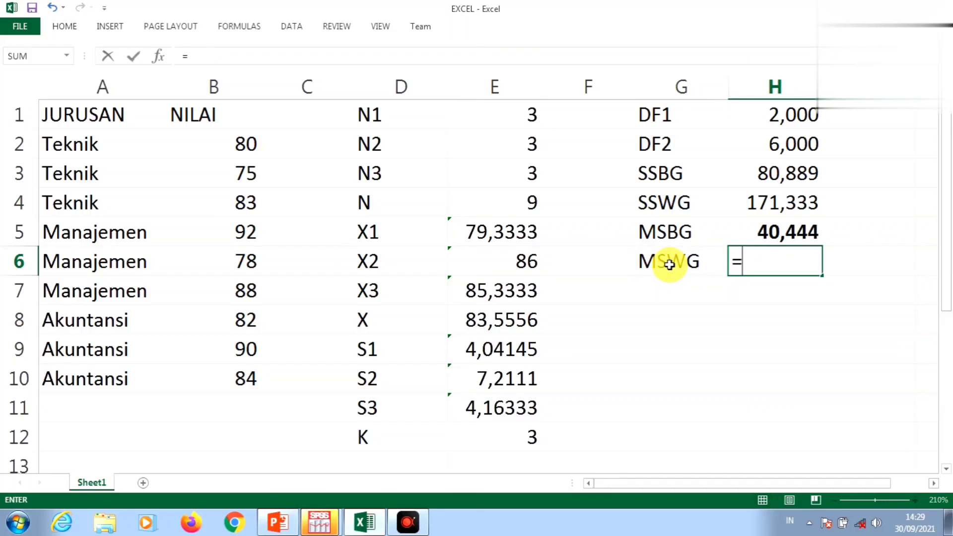
{"action": "left_click", "coordinate": [783, 203]}
{"action": "type", "text": "/"}
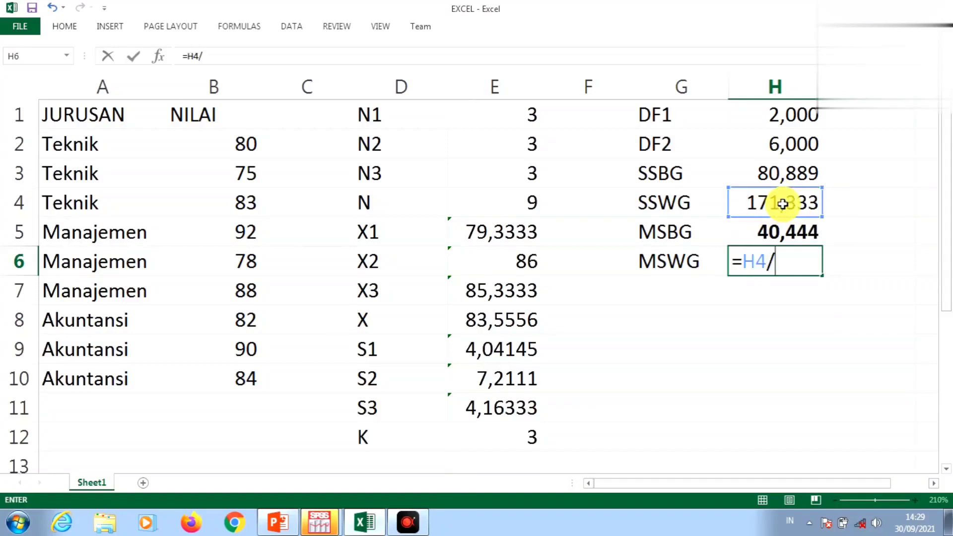
{"action": "left_click", "coordinate": [772, 143]}
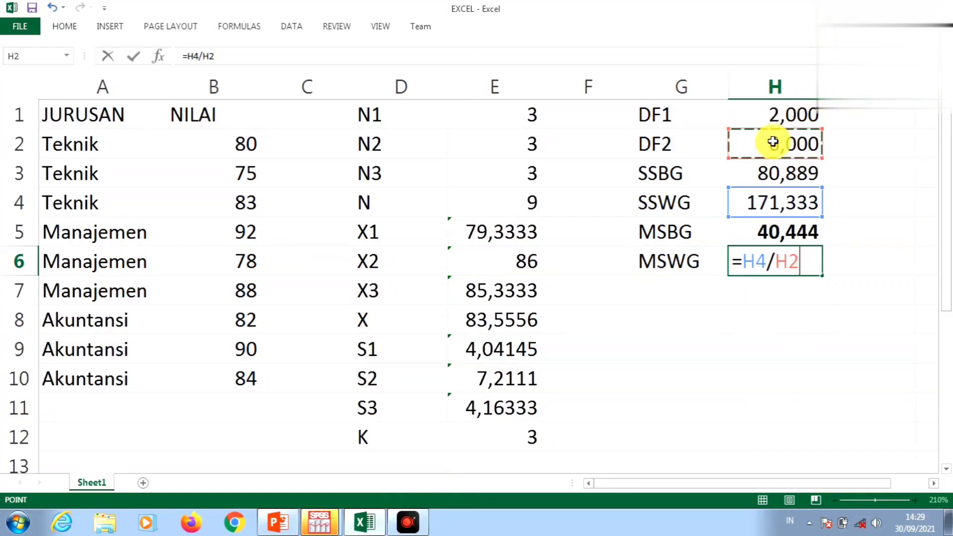
{"action": "key", "text": "Return"}
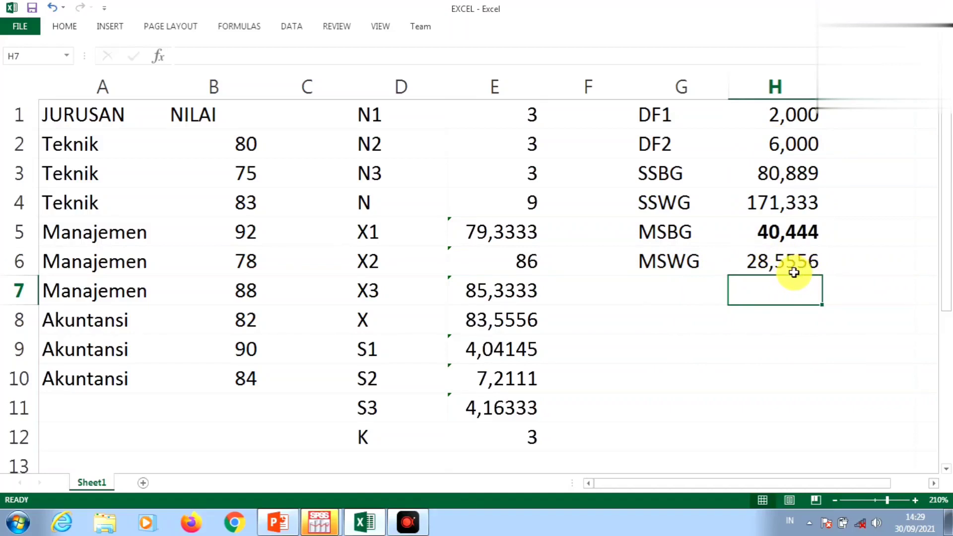
Label G7 as F HITUNG and compute the F statistic in H7 with =H5/H6.
{"action": "left_click", "coordinate": [685, 293]}
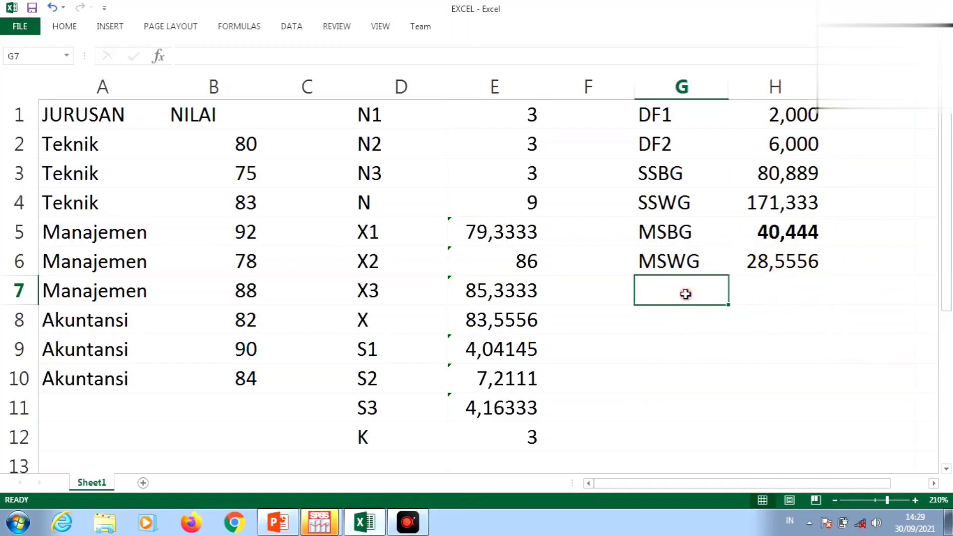
{"action": "type", "text": "F HITUNG"}
{"action": "key", "text": "Return"}
{"action": "key", "text": "Right"}
{"action": "key", "text": "Up"}
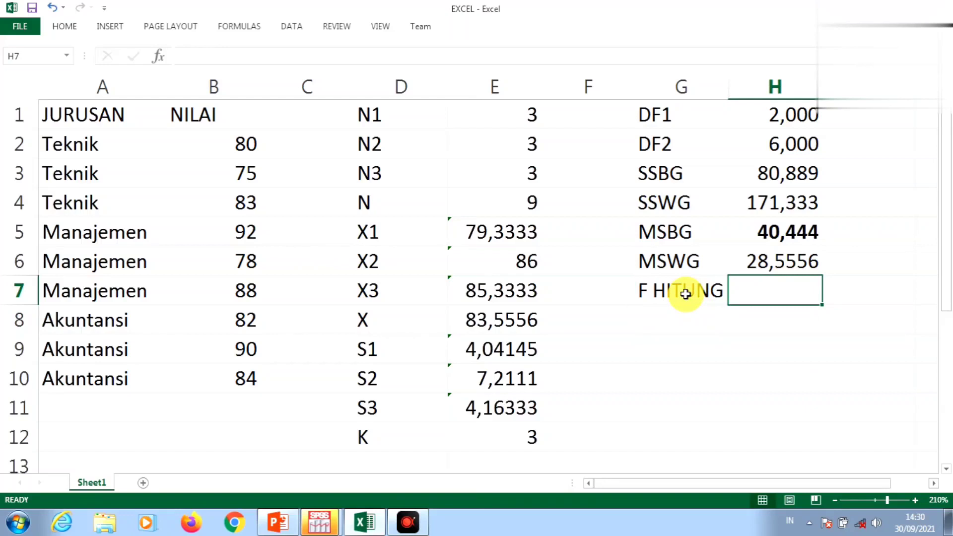
{"action": "type", "text": "="}
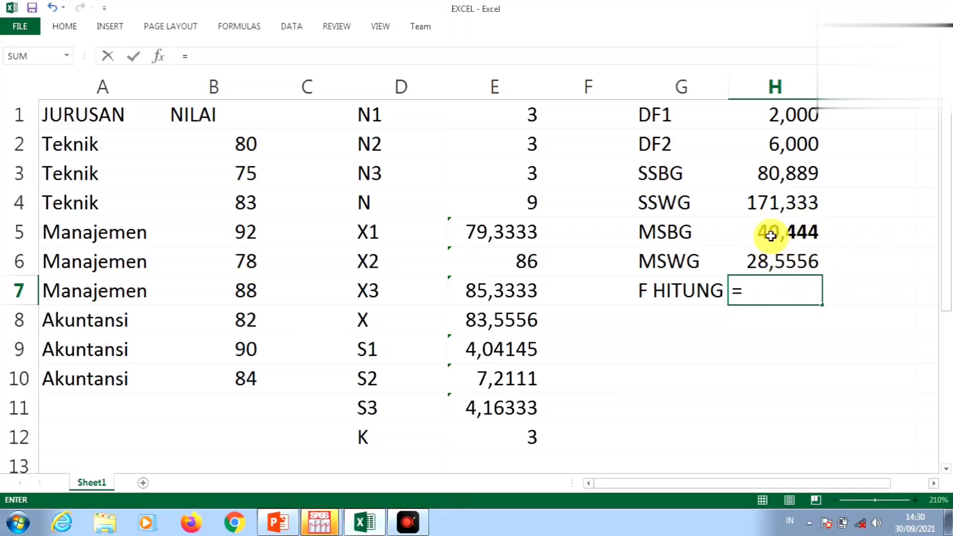
{"action": "left_click", "coordinate": [770, 235]}
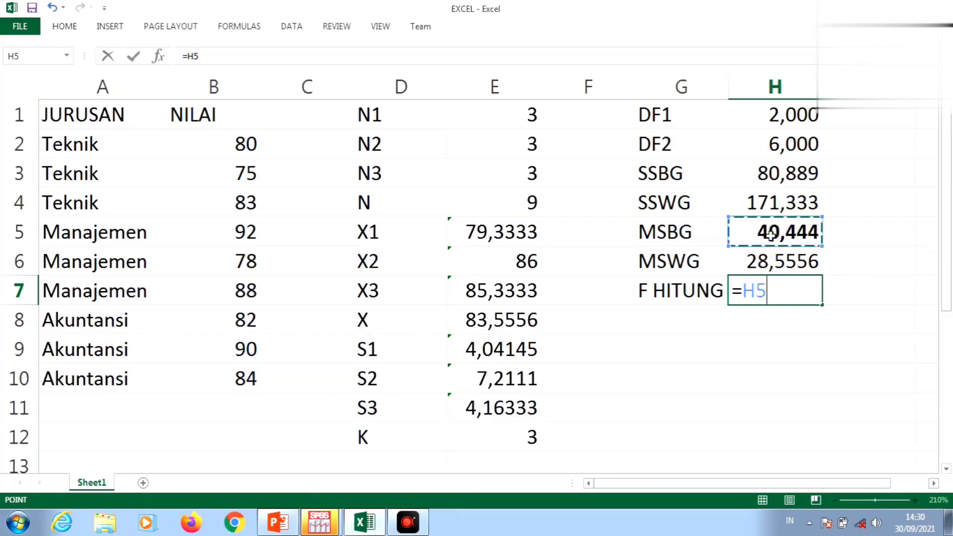
{"action": "type", "text": "/"}
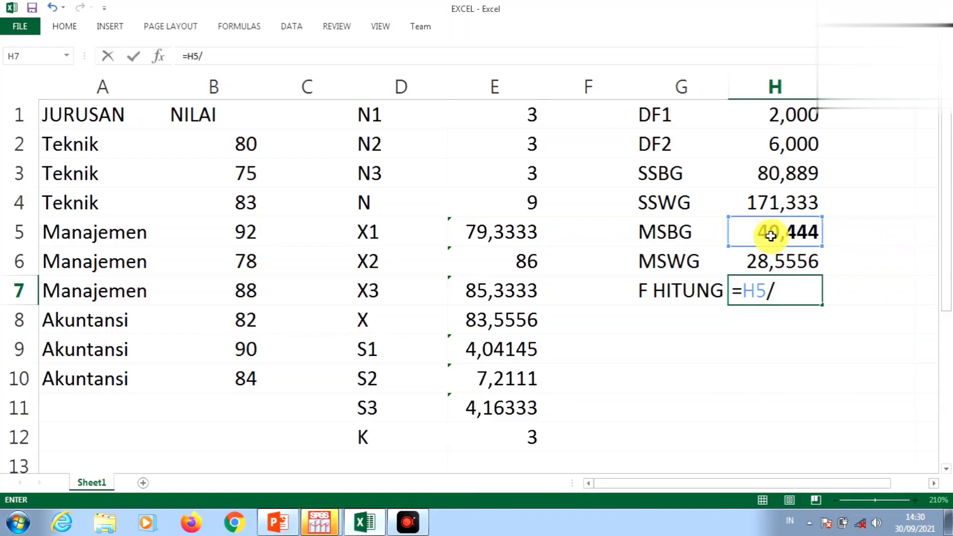
{"action": "left_click", "coordinate": [771, 262]}
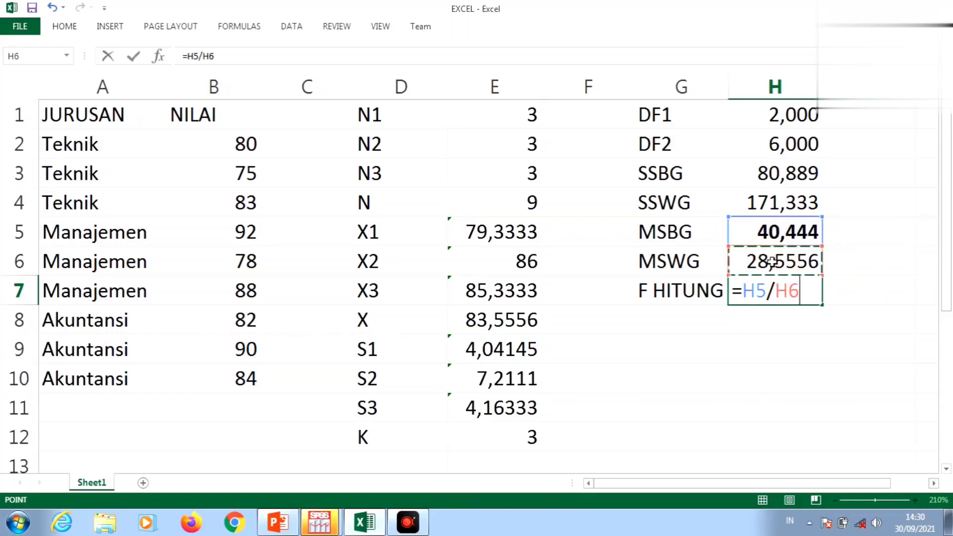
{"action": "key", "text": "Return"}
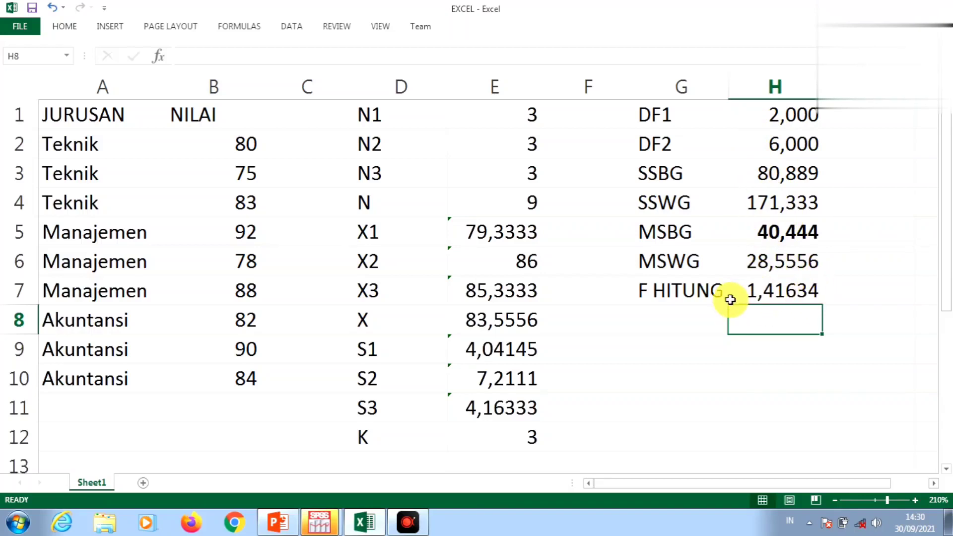
Format the SSBG through F HITUNG values in H3:H7 to show three decimal places, keeping the ribbon expanded.
{"action": "left_click_drag", "start_coordinate": [764, 173], "coordinate": [768, 286]}
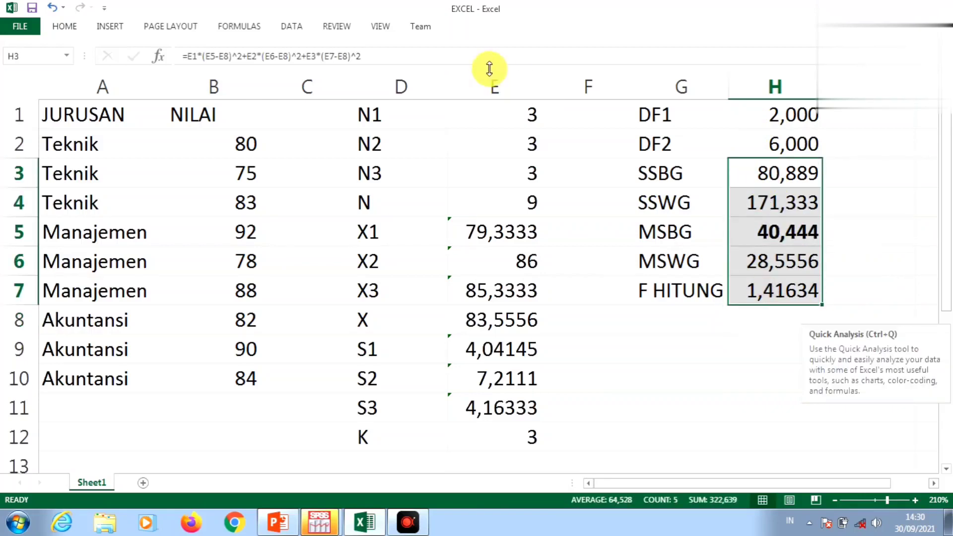
{"action": "right_click", "coordinate": [226, 30]}
{"action": "left_click", "coordinate": [262, 89]}
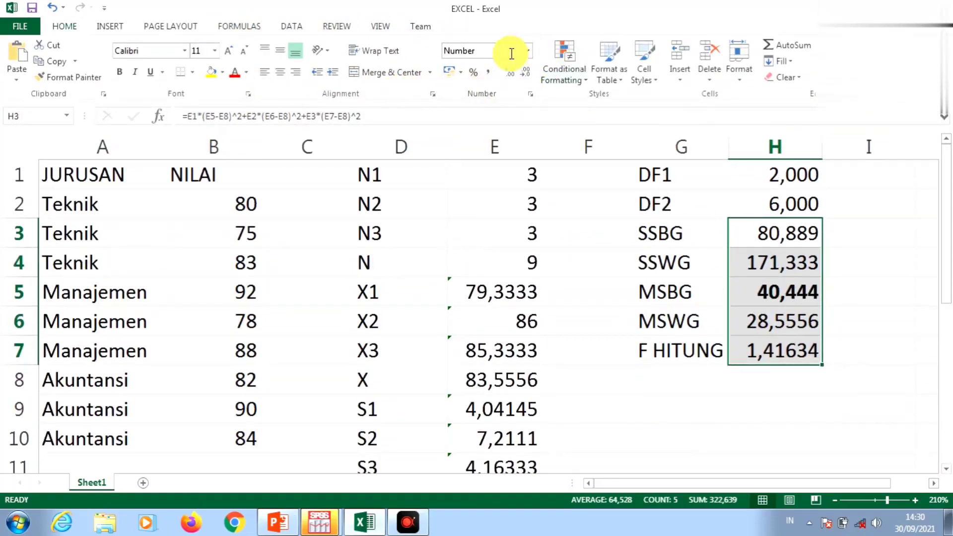
{"action": "left_click", "coordinate": [528, 76]}
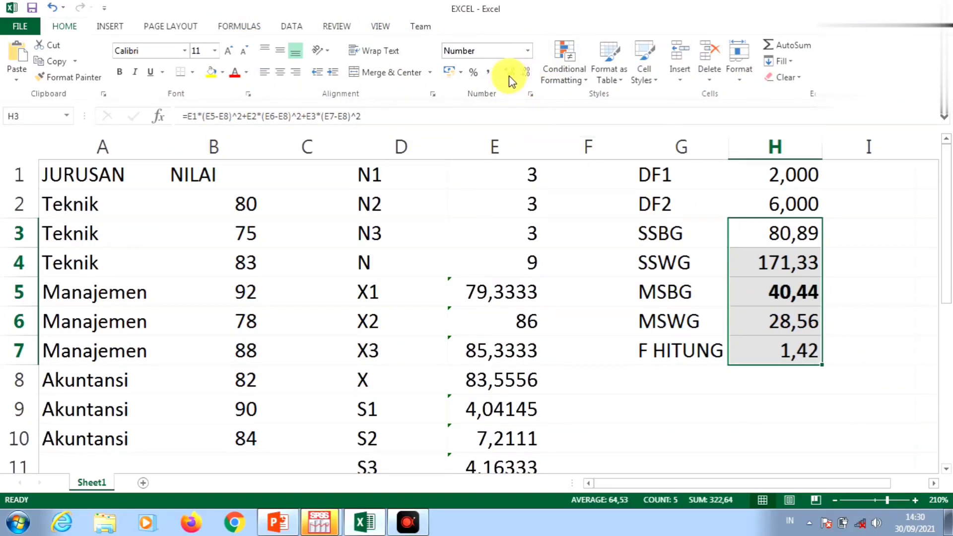
{"action": "left_click", "coordinate": [509, 75]}
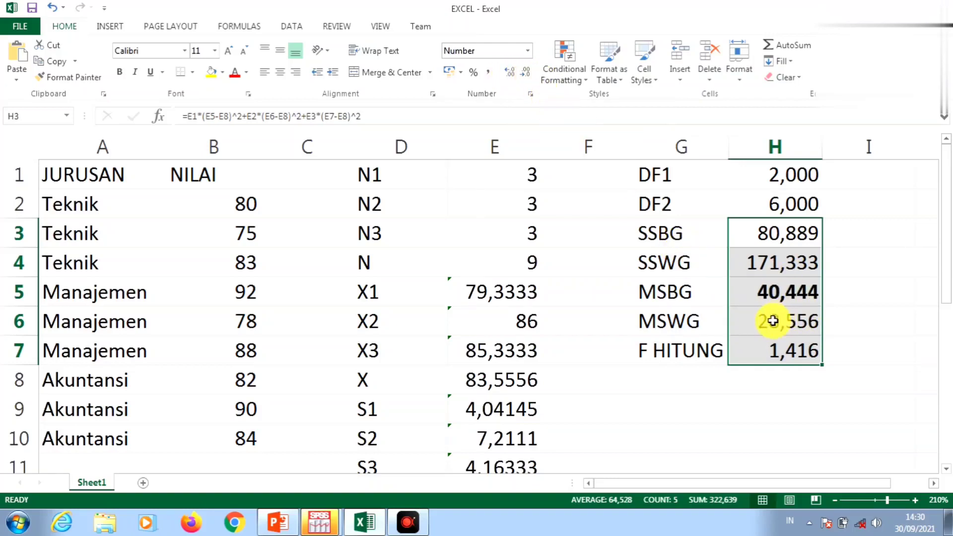
{"action": "left_click", "coordinate": [844, 205]}
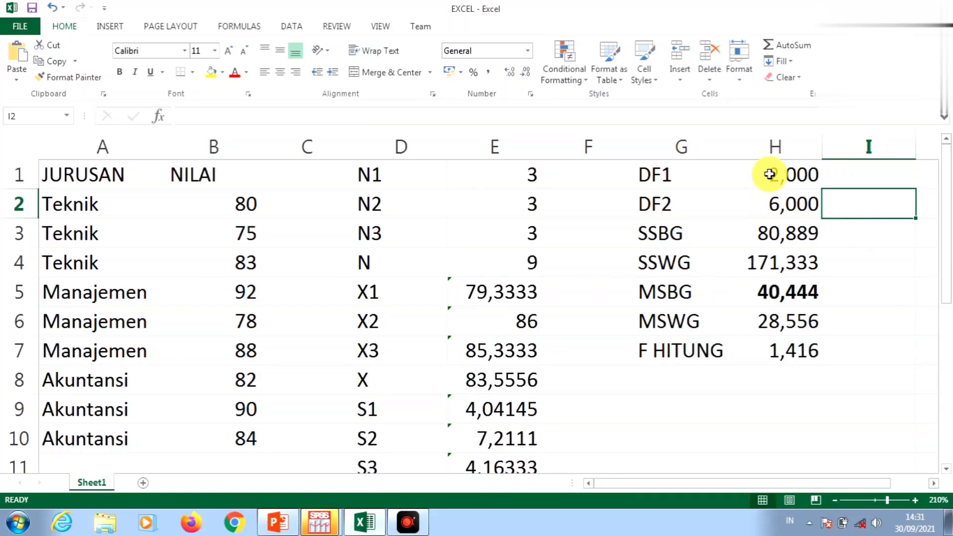
Format the DF1 and DF2 values in H1:H2 to show no decimal places.
{"action": "left_click_drag", "start_coordinate": [769, 173], "coordinate": [769, 196]}
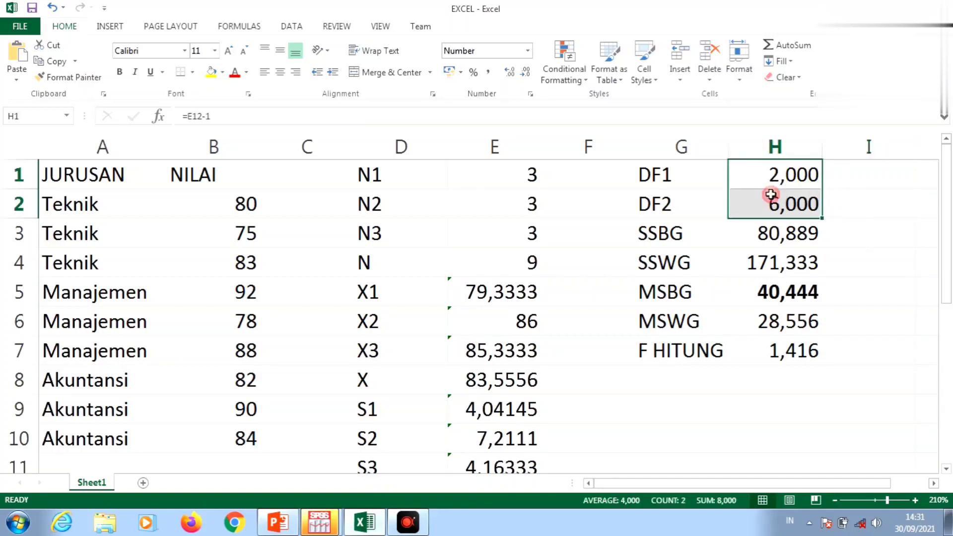
{"action": "left_click", "coordinate": [510, 74]}
{"action": "left_click", "coordinate": [522, 76]}
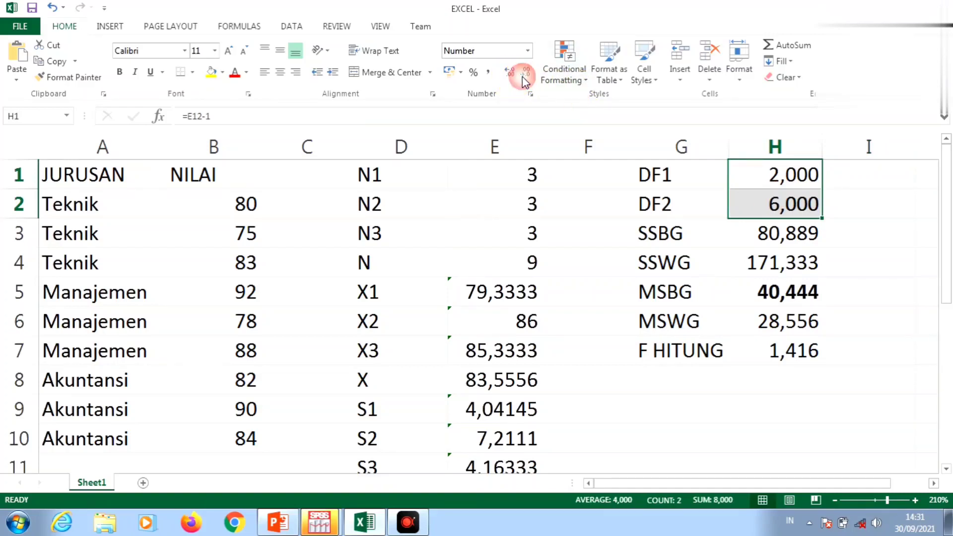
{"action": "left_click", "coordinate": [522, 76]}
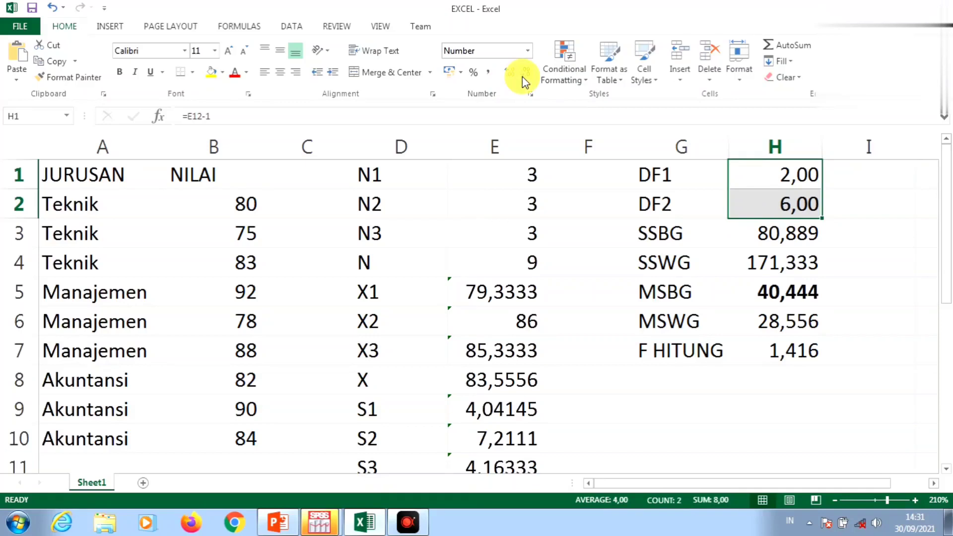
{"action": "left_click", "coordinate": [522, 76]}
{"action": "left_click", "coordinate": [522, 76]}
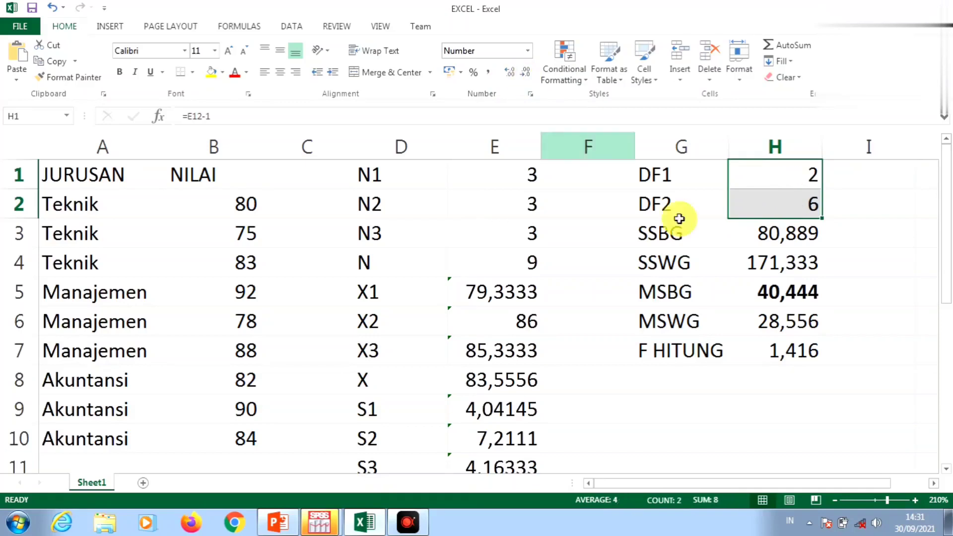
Make the F HITUNG value in H7 bold and enlarge the worksheet view to 220%.
{"action": "left_click", "coordinate": [777, 357]}
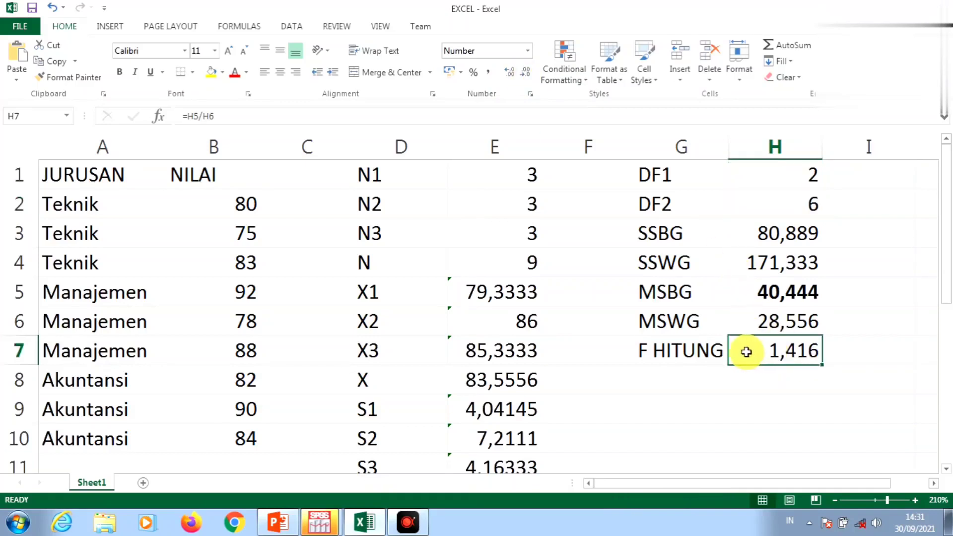
{"action": "key", "text": "ctrl+b"}
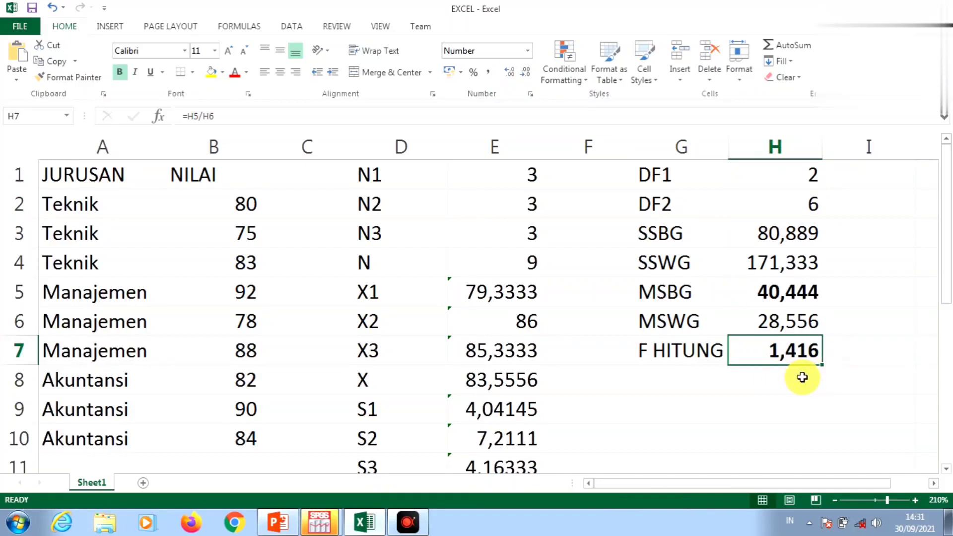
{"action": "left_click", "coordinate": [915, 500]}
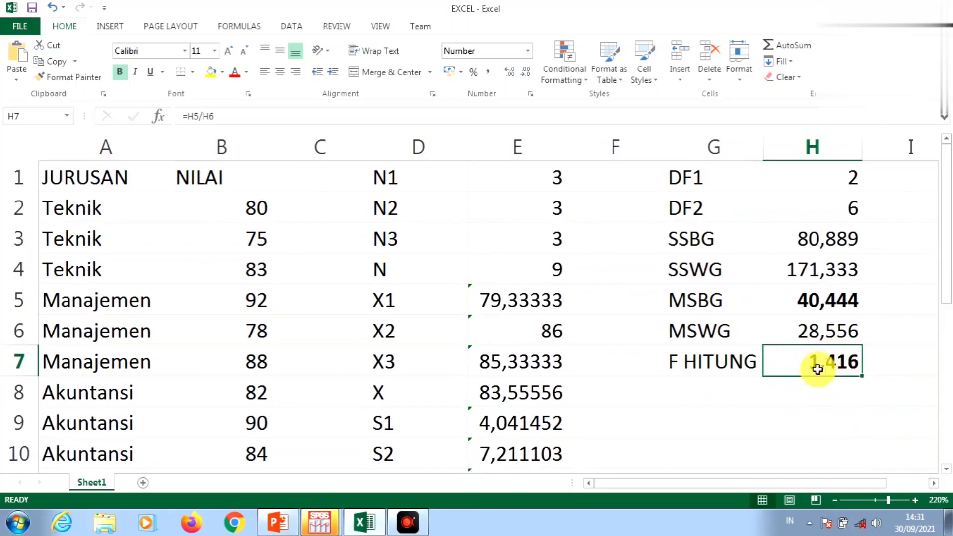
{"action": "left_click", "coordinate": [705, 422]}
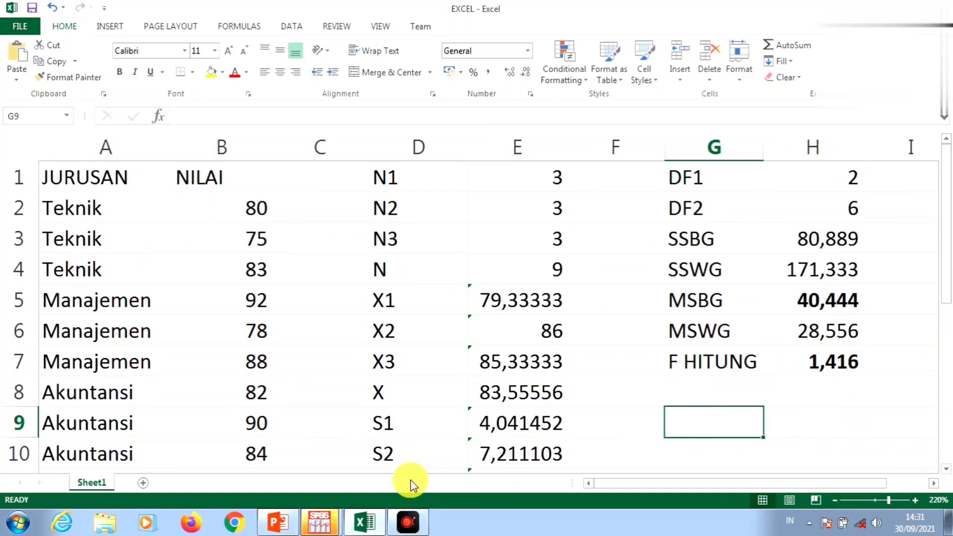
Switch to the SPSS One Way Anova presentation in PowerPoint and show the Pertanyaan 3 exercise slide.
{"action": "left_click", "coordinate": [280, 525]}
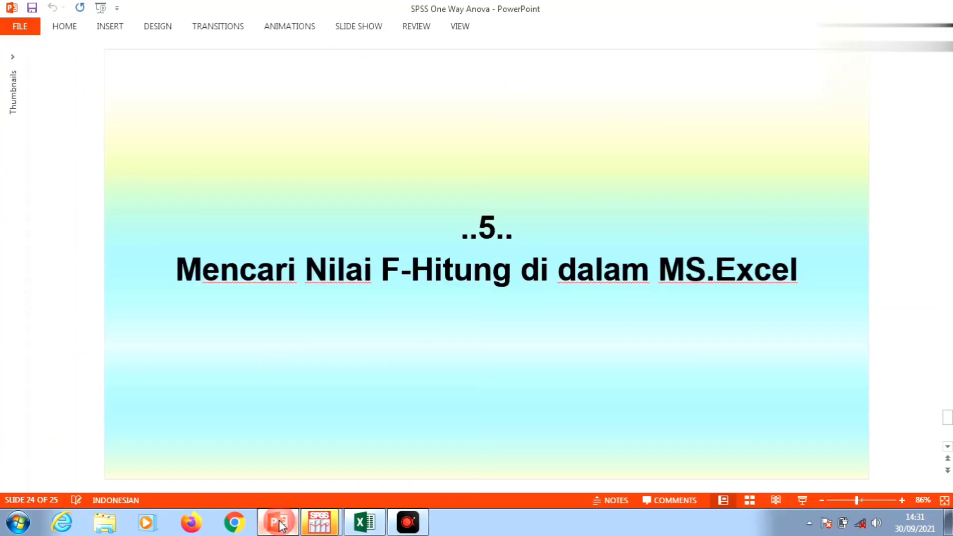
{"action": "left_click", "coordinate": [397, 343]}
{"action": "scroll", "coordinate": [399, 345], "scroll_direction": "down", "scroll_amount": 1}
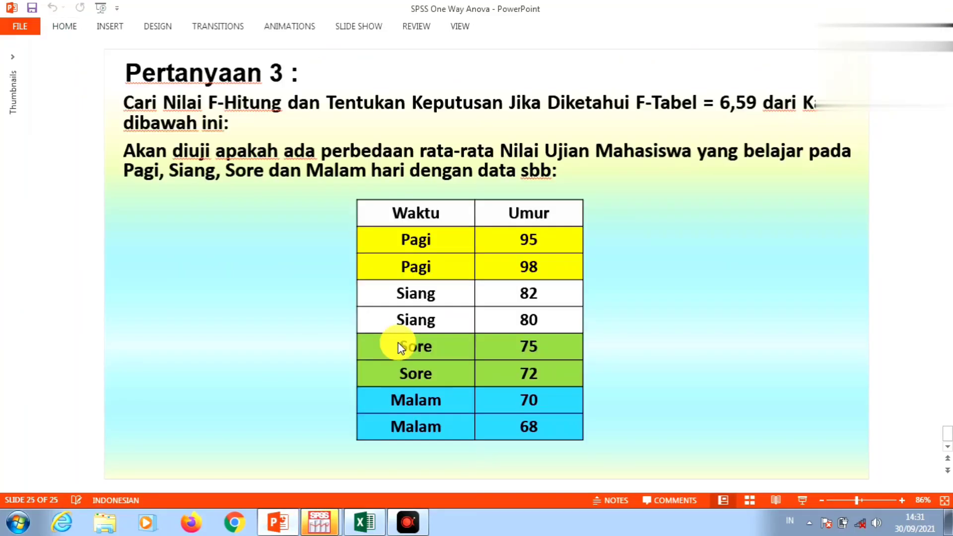